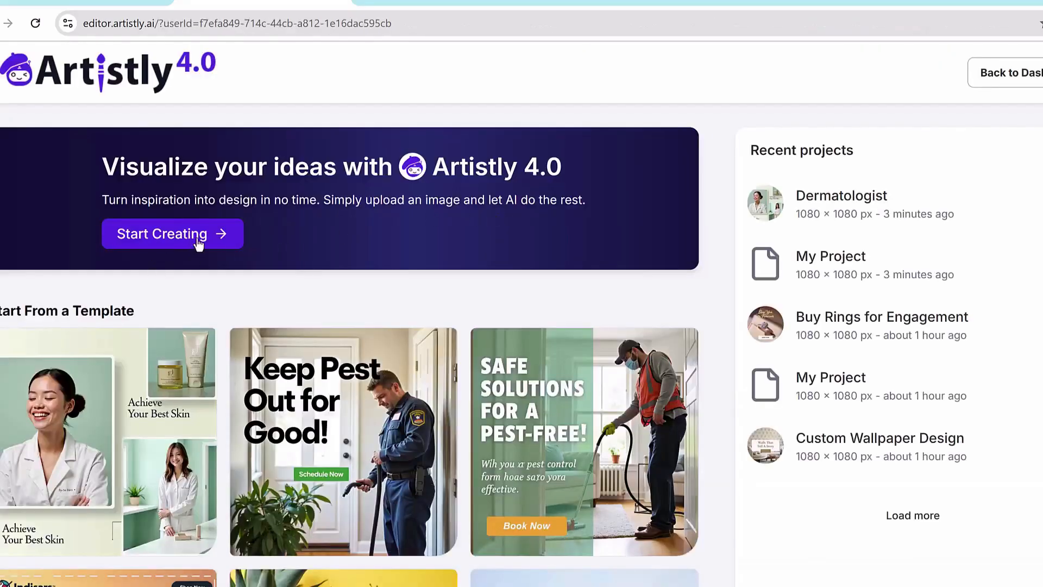
# Step: Create a new 1080 × 1080 px project, and load the "Keep Pest Out for Good!" template as a new project
pyautogui.click(199, 244)
pyautogui.click(654, 508)
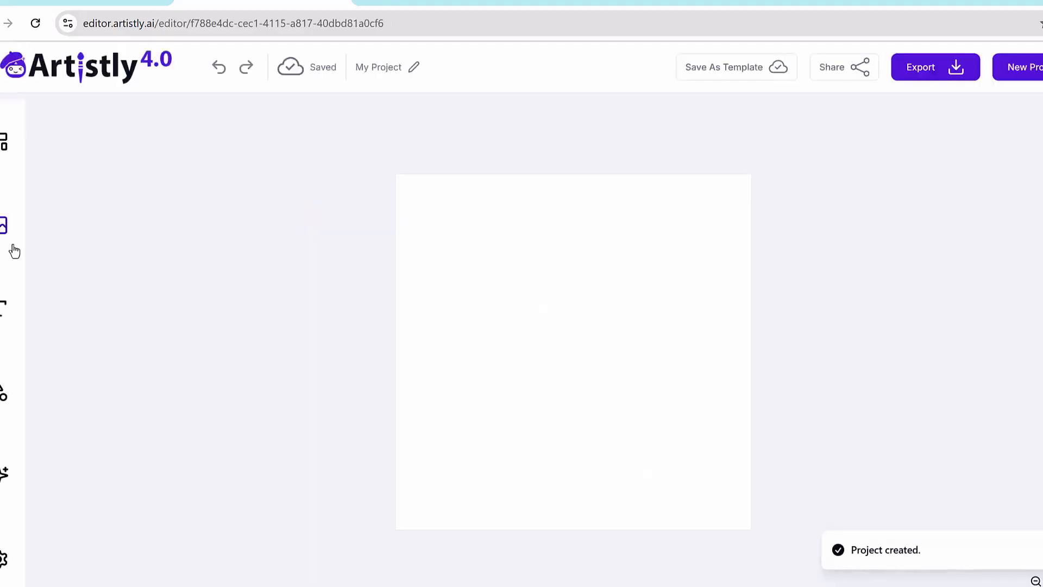
pyautogui.click(4, 141)
pyautogui.click(233, 277)
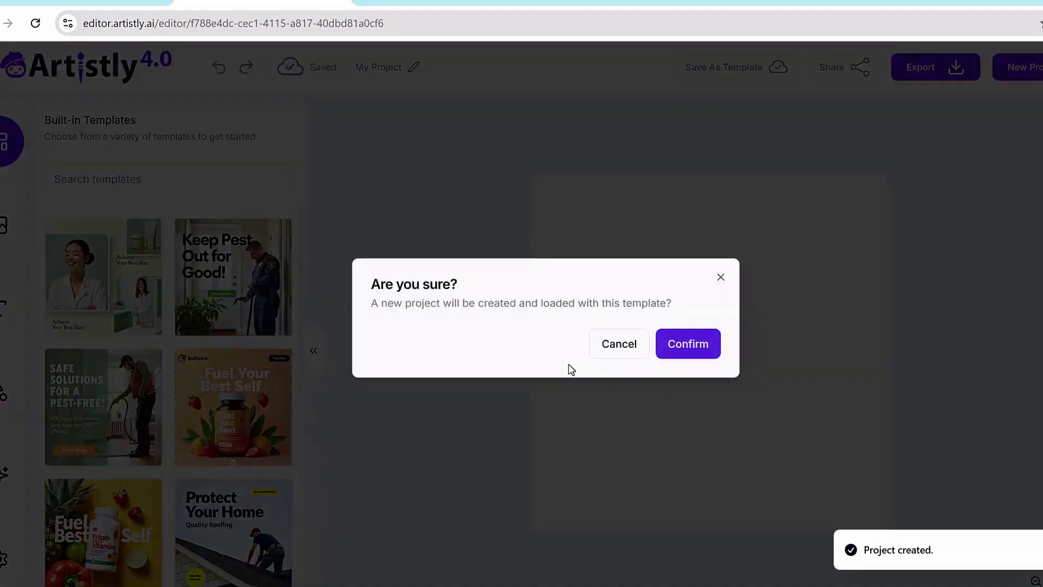
pyautogui.click(688, 344)
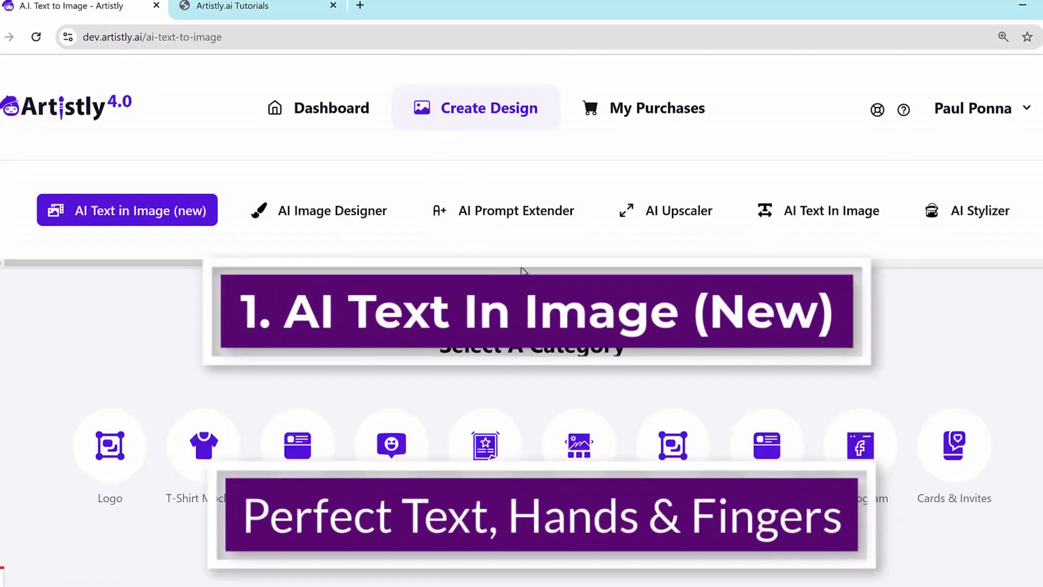
pyautogui.scroll(-1, 523, 270)
pyautogui.scroll(1, 511, 271)
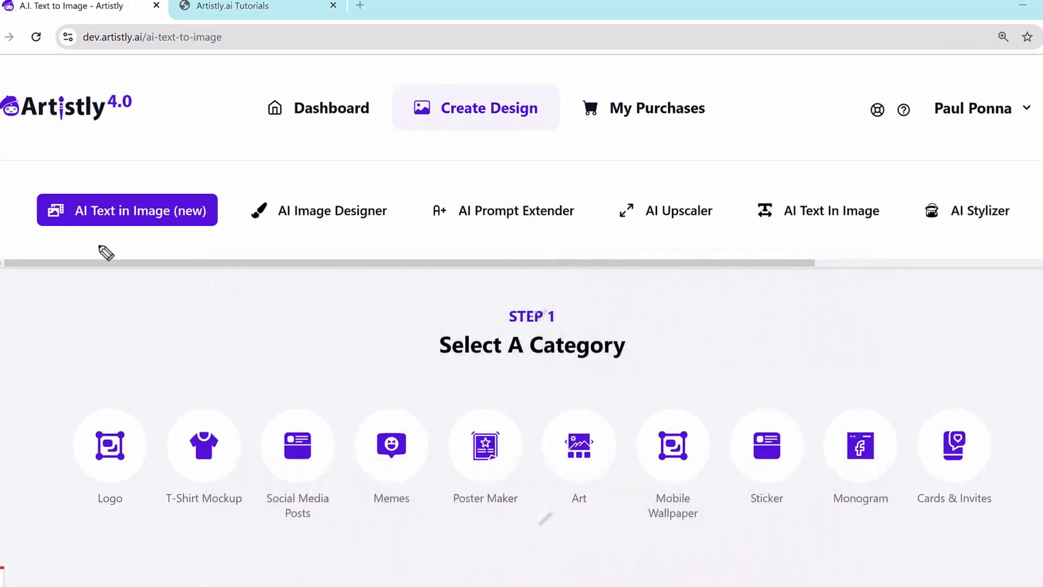
pyautogui.moveTo(101, 247)
pyautogui.mouseDown()
pyautogui.moveTo(32, 240)
pyautogui.moveTo(58, 161)
pyautogui.moveTo(227, 178)
pyautogui.moveTo(218, 233)
pyautogui.moveTo(99, 243)
pyautogui.mouseUp()
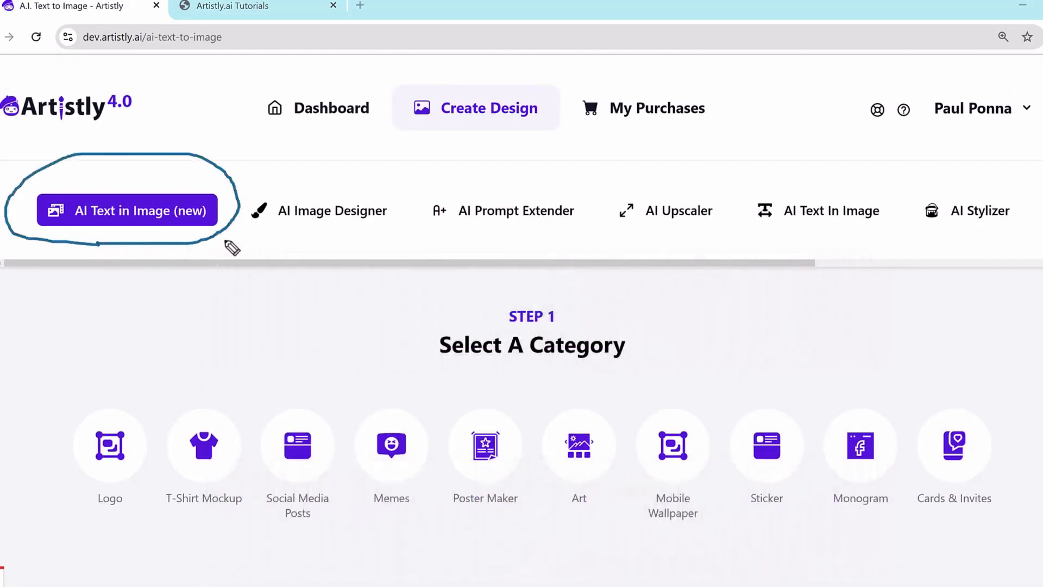
pyautogui.moveTo(80, 511); pyautogui.dragTo(377, 524)
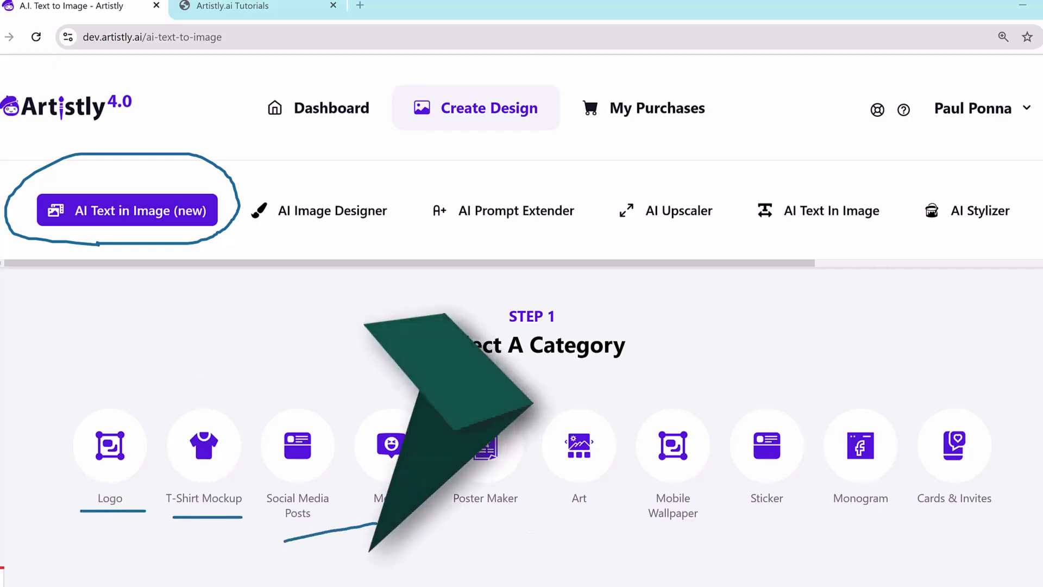
pyautogui.press('Escape')
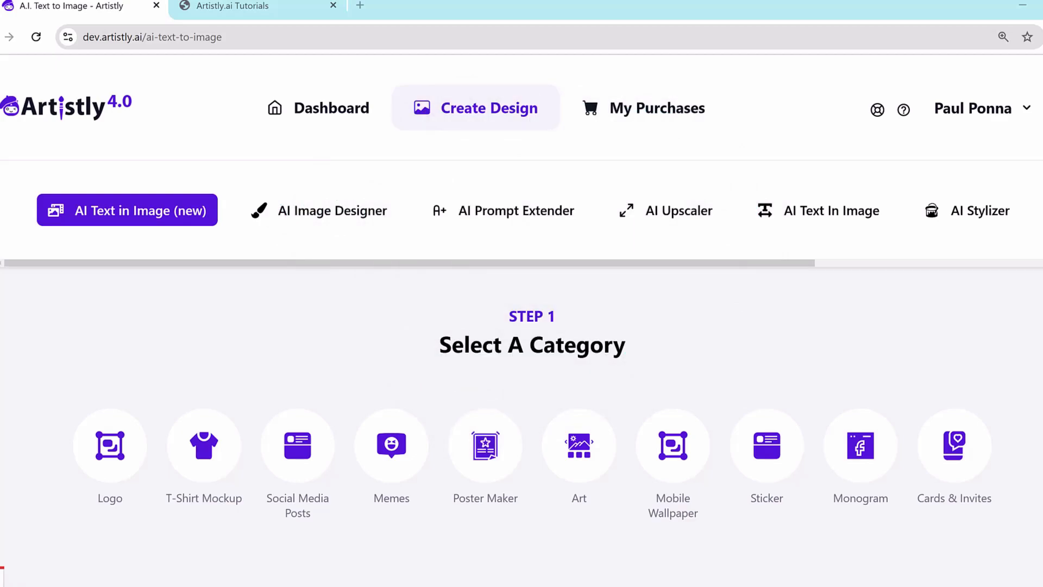
pyautogui.moveTo(268, 231); pyautogui.dragTo(378, 233)
# Step: Browse the sample designs for social media posts, T-shirt mockups, logos, art, mobile wallpapers, stickers, monograms, and cards and invites
pyautogui.scroll(-2, 346, 332)
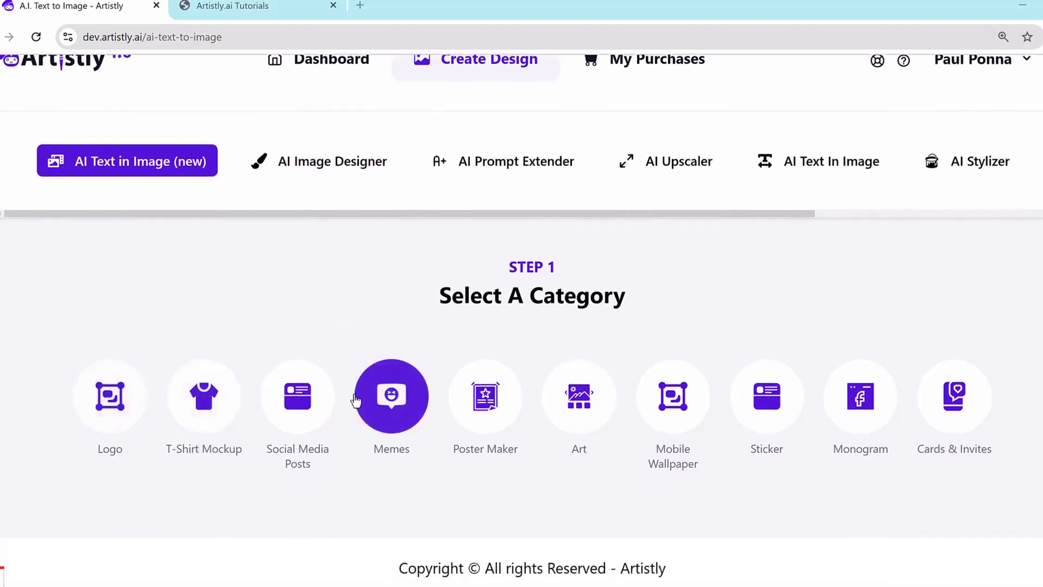
pyautogui.click(298, 401)
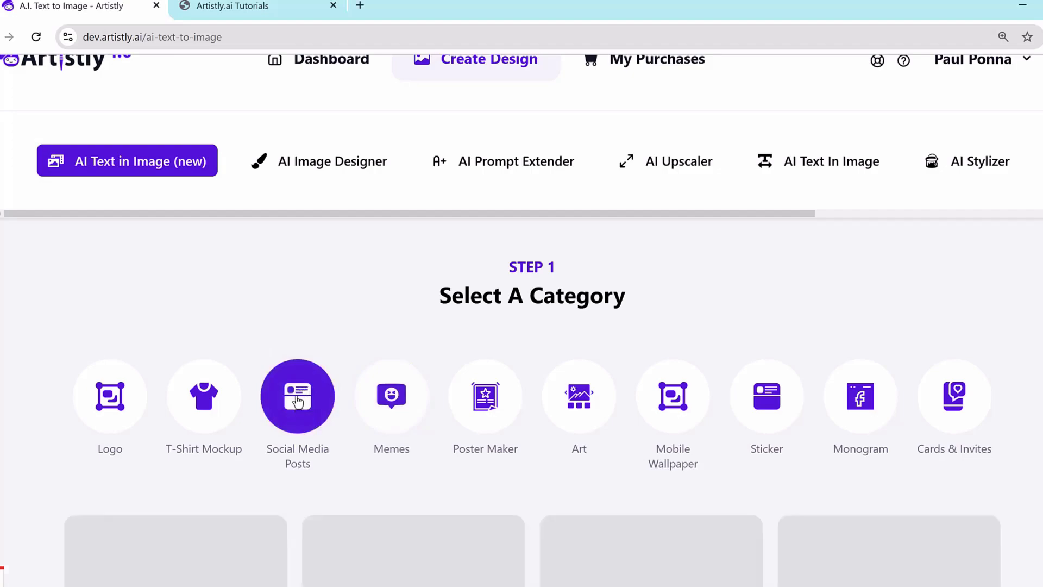
pyautogui.scroll(-4, 359, 337)
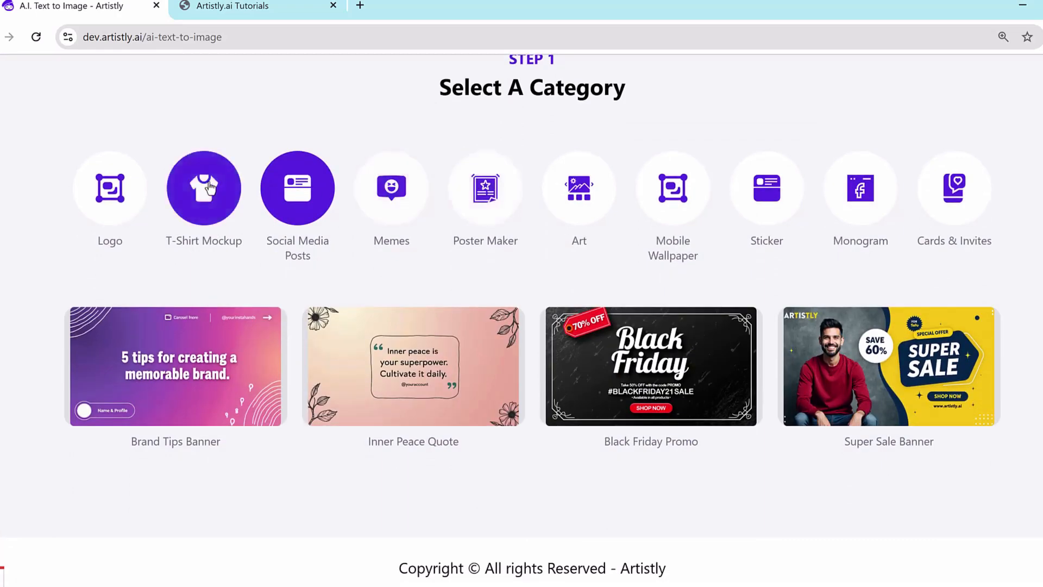
pyautogui.click(223, 199)
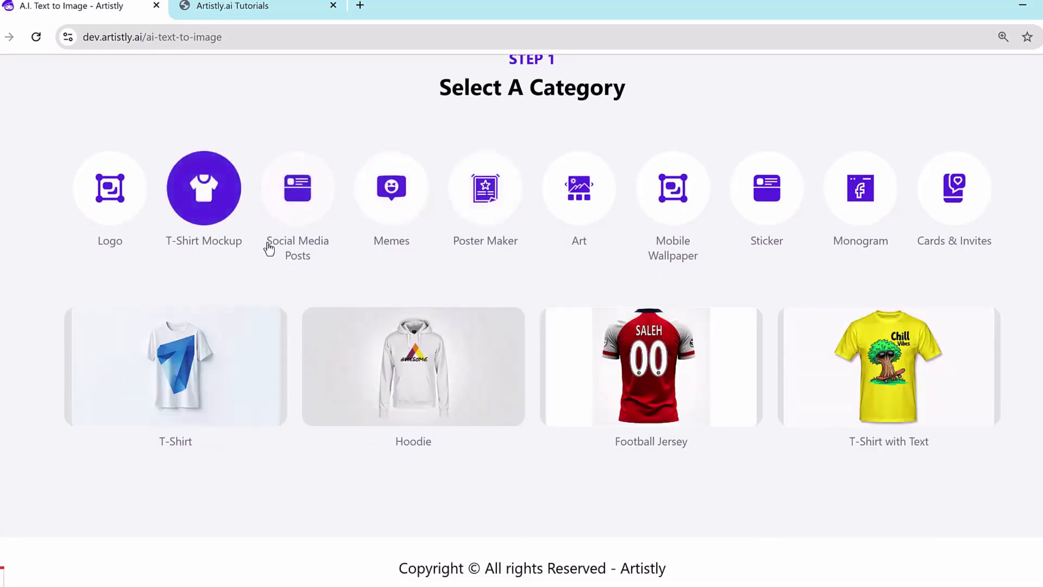
pyautogui.click(118, 205)
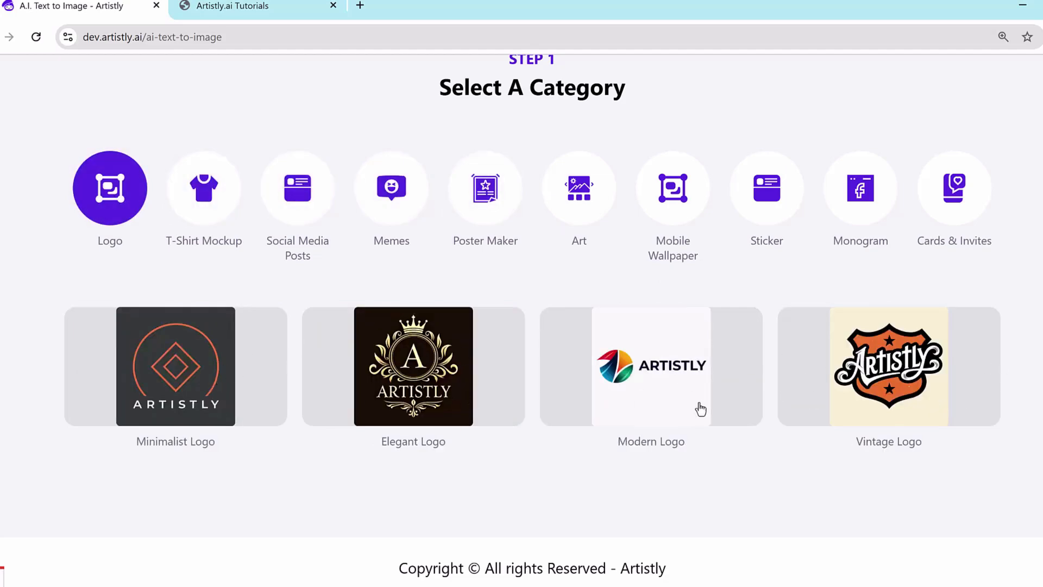
pyautogui.scroll(1, 897, 370)
pyautogui.click(579, 285)
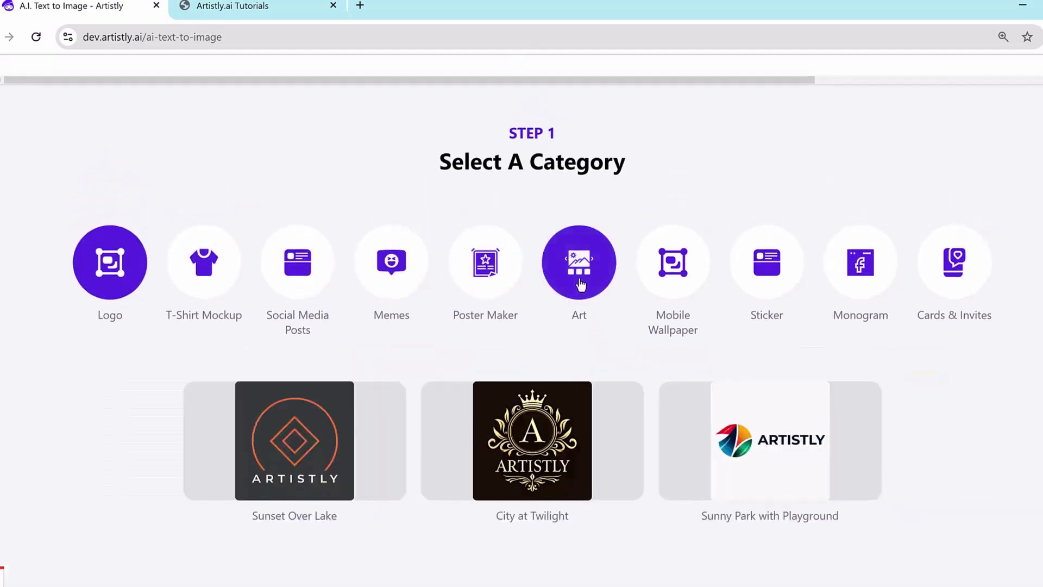
pyautogui.click(670, 291)
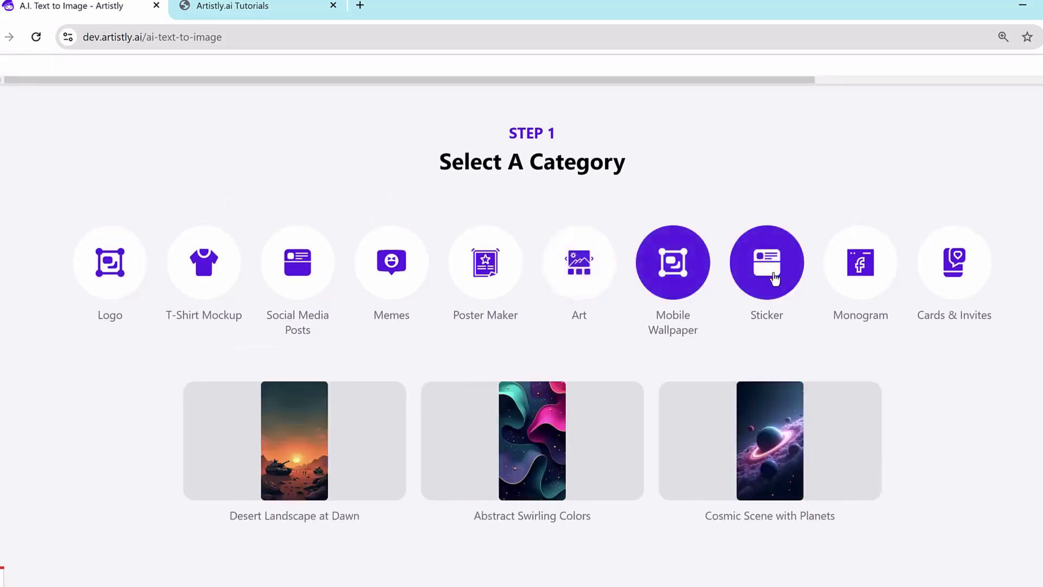
pyautogui.click(767, 266)
pyautogui.click(854, 272)
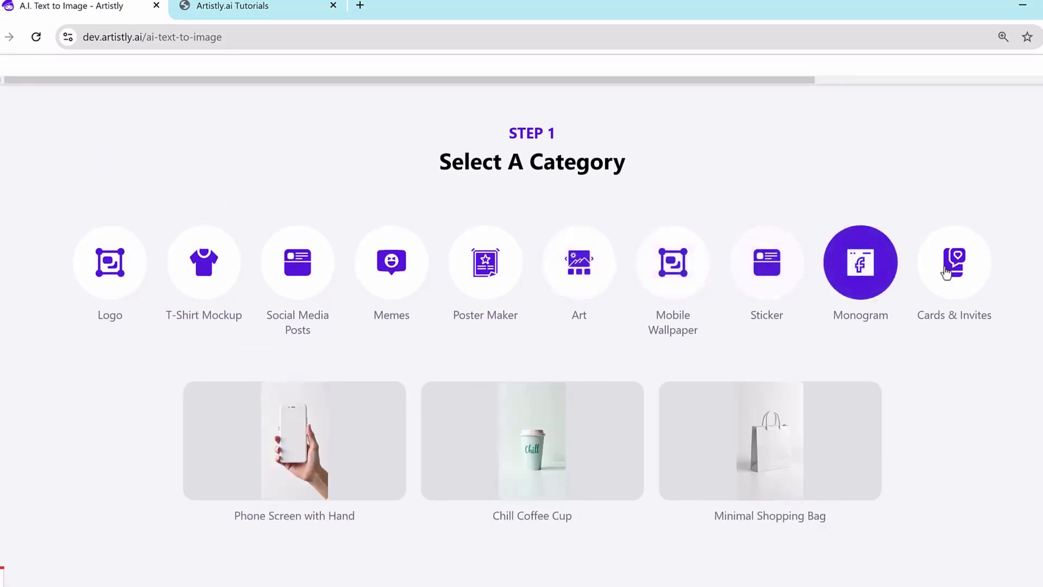
pyautogui.click(956, 272)
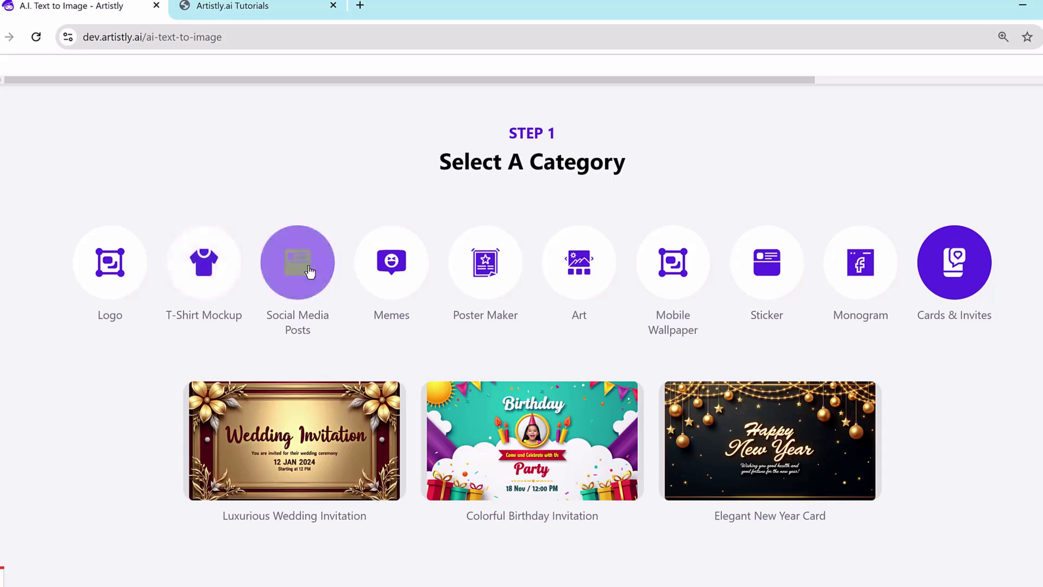
# Step: Choose the Memes category and load the prompt of the "Hamster with Pizza Sign" sample
pyautogui.click(416, 263)
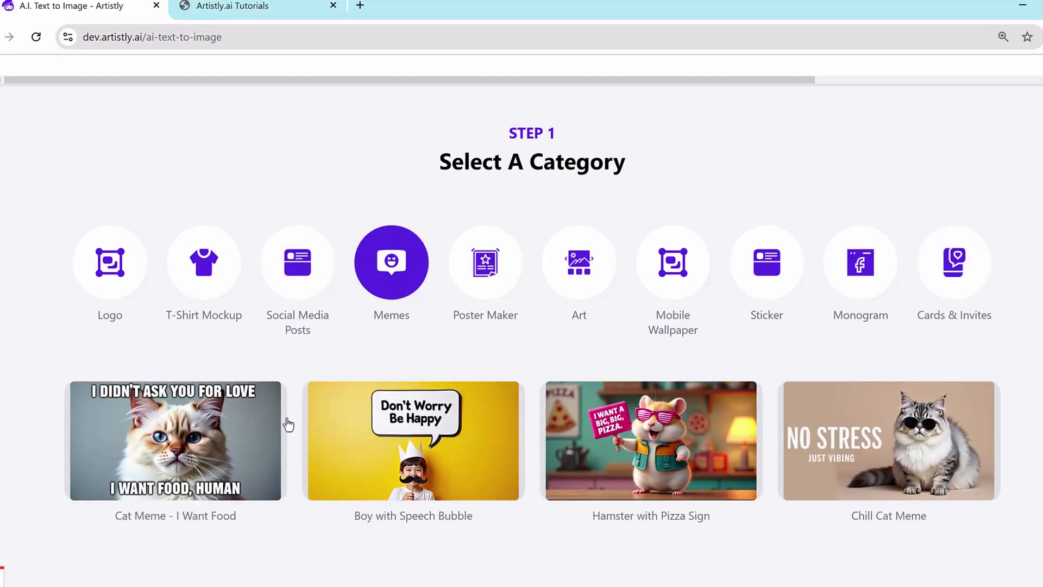
pyautogui.click(662, 440)
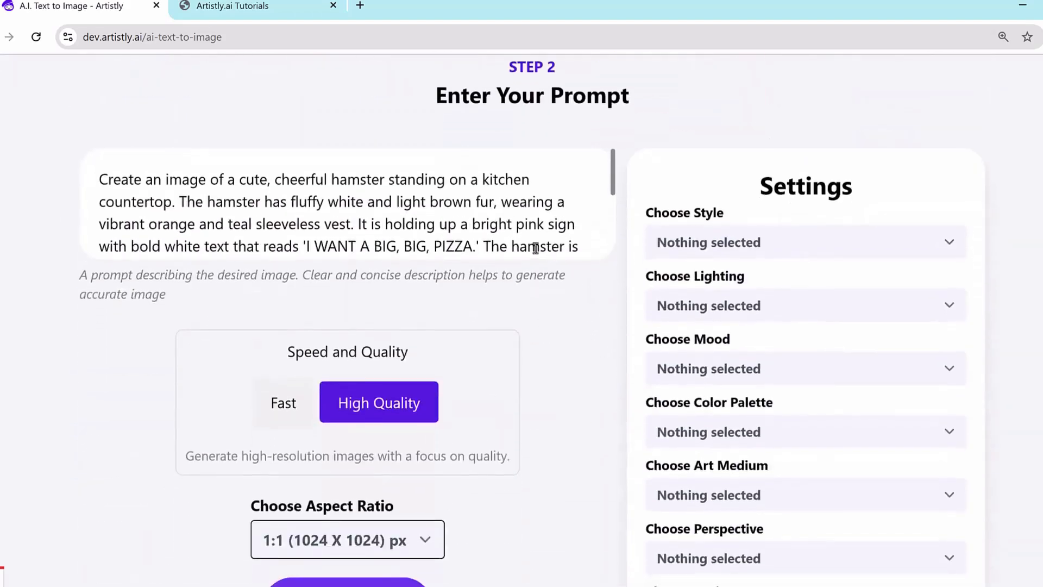
pyautogui.scroll(2, 582, 186)
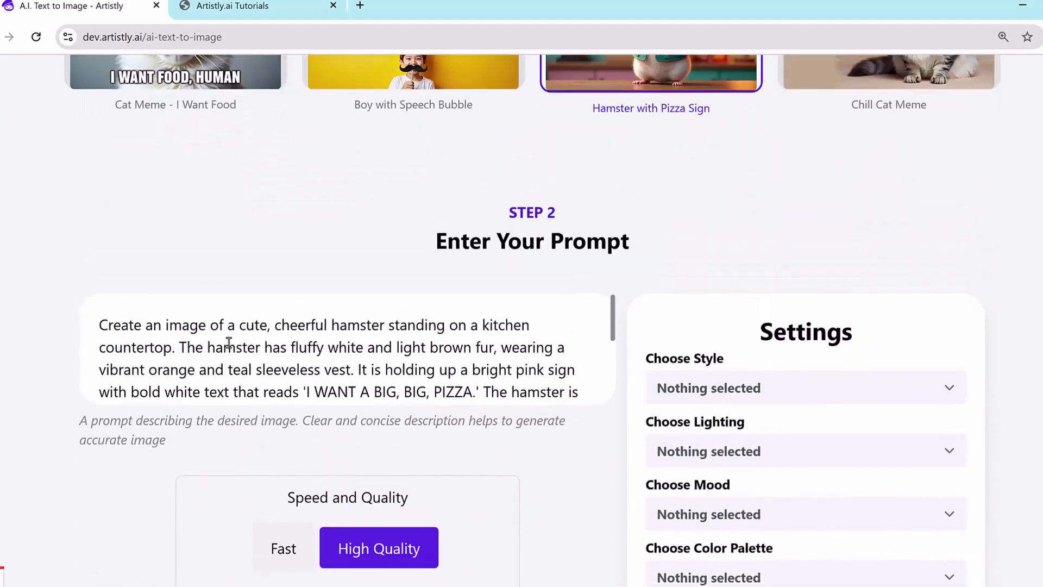
# Step: Change the wording of the hamster's sign in the prompt to 'I WANT ARTISTLY.'
pyautogui.click(204, 335)
pyautogui.click(350, 350)
pyautogui.click(367, 393)
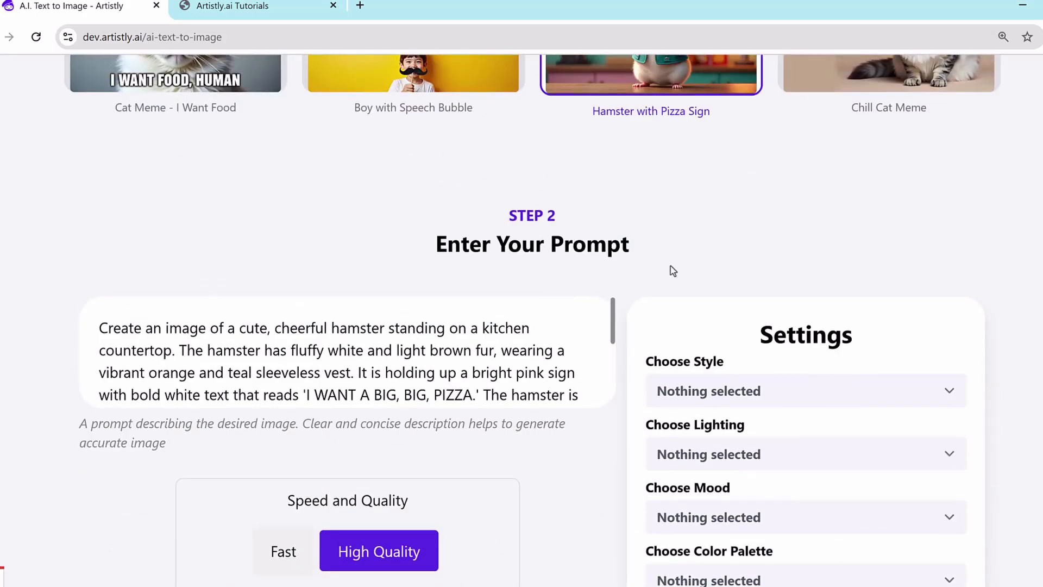
pyautogui.moveTo(472, 394); pyautogui.dragTo(46, 319)
pyautogui.click(338, 349)
pyautogui.scroll(-2, 357, 359)
pyautogui.scroll(2, 342, 334)
pyautogui.scroll(-2, 314, 323)
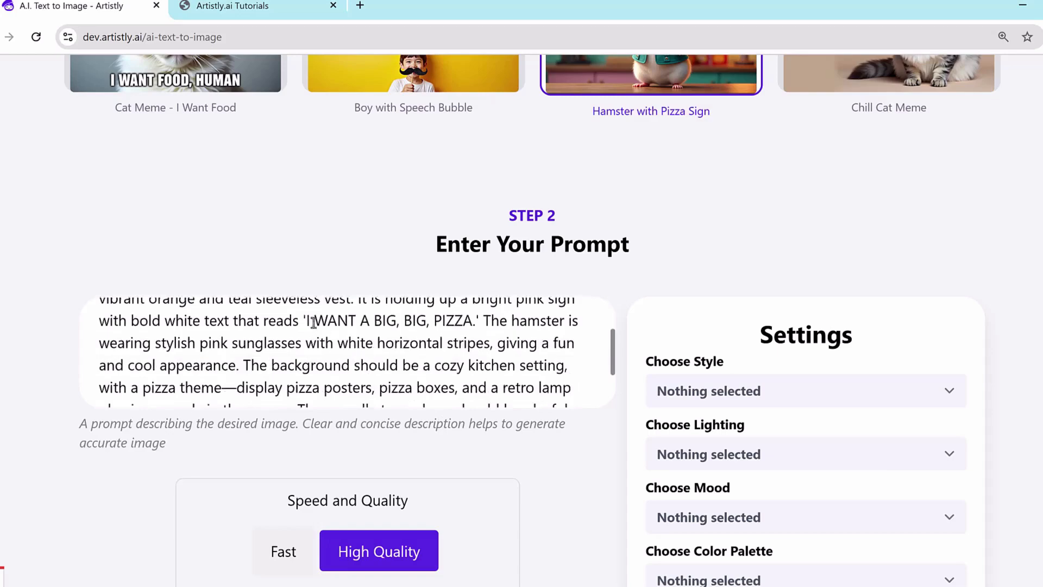
pyautogui.moveTo(473, 321); pyautogui.dragTo(364, 320)
pyautogui.write('ARTISTLY')
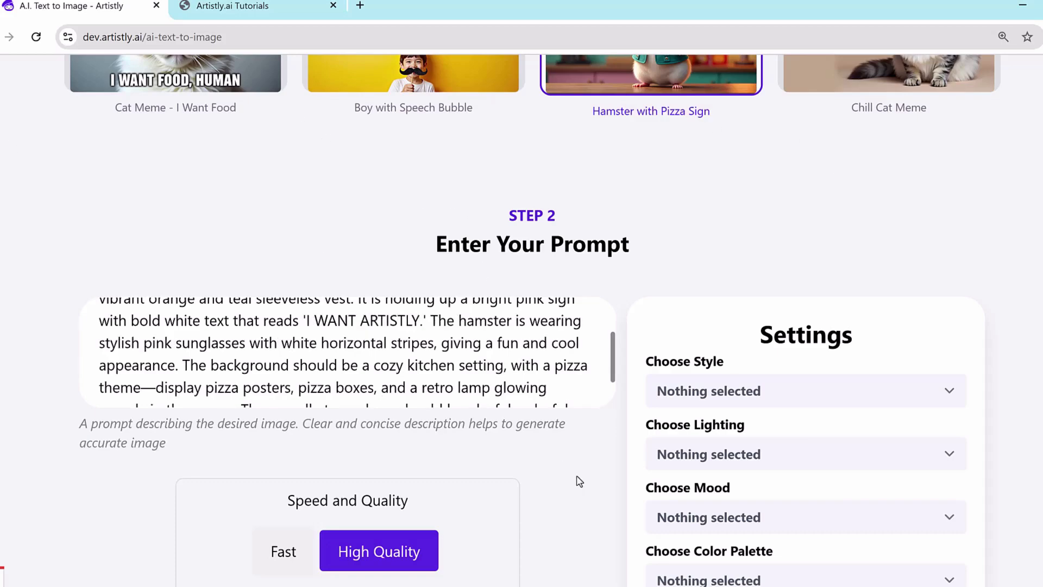
# Step: Check the speed, quality and aspect ratio options and generate the image from the edited hamster prompt
pyautogui.scroll(-1, 578, 482)
pyautogui.moveTo(296, 430); pyautogui.dragTo(409, 432)
pyautogui.scroll(-1, 319, 321)
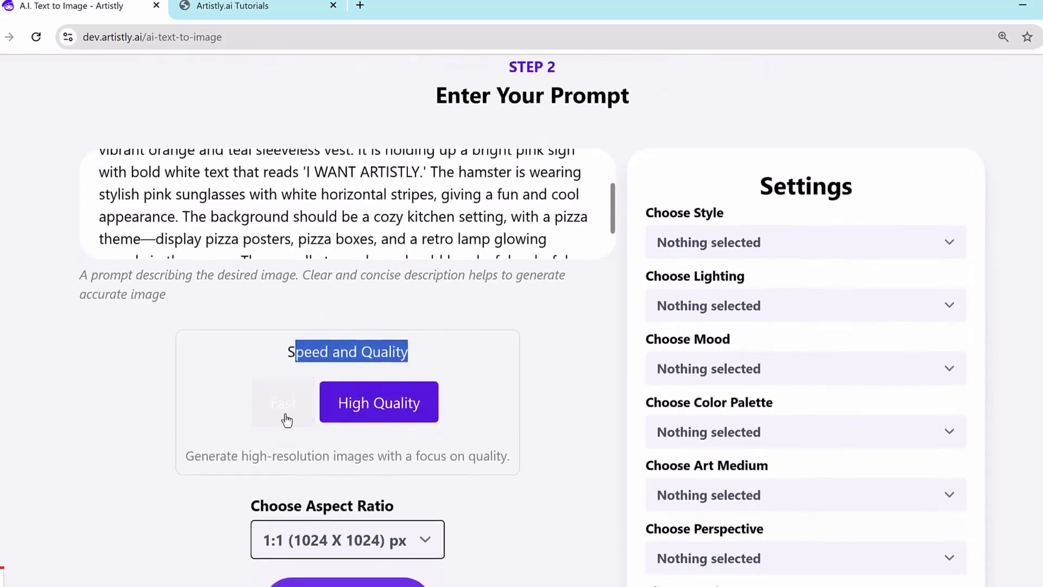
pyautogui.click(368, 348)
pyautogui.doubleClick(368, 349)
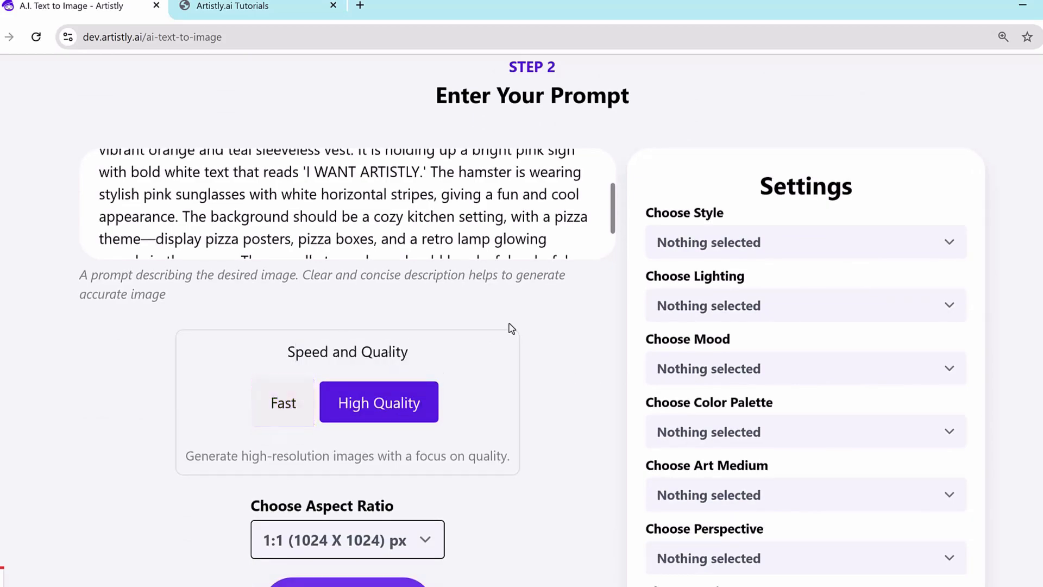
pyautogui.scroll(-3, 546, 270)
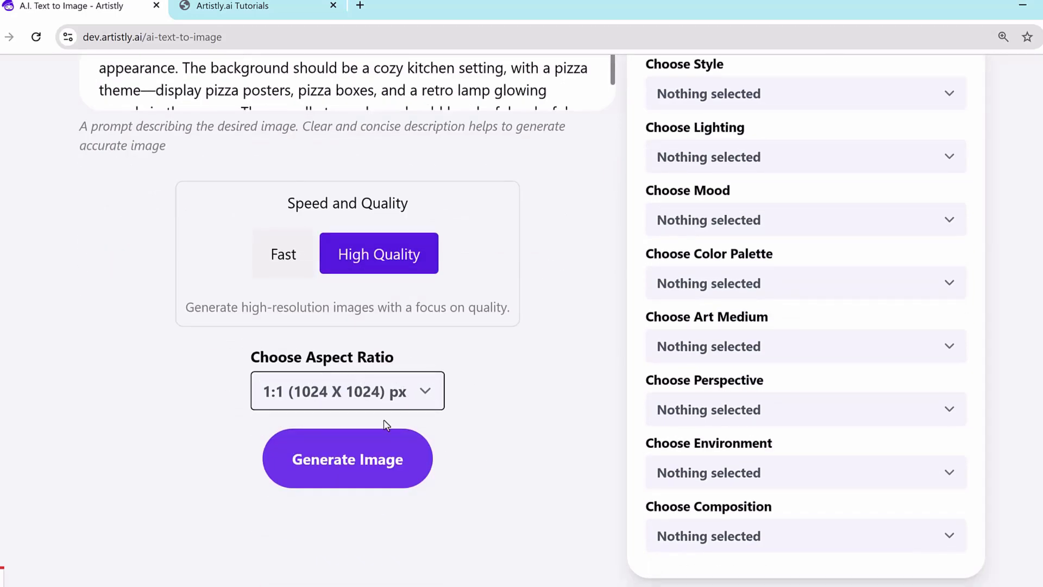
pyautogui.click(372, 477)
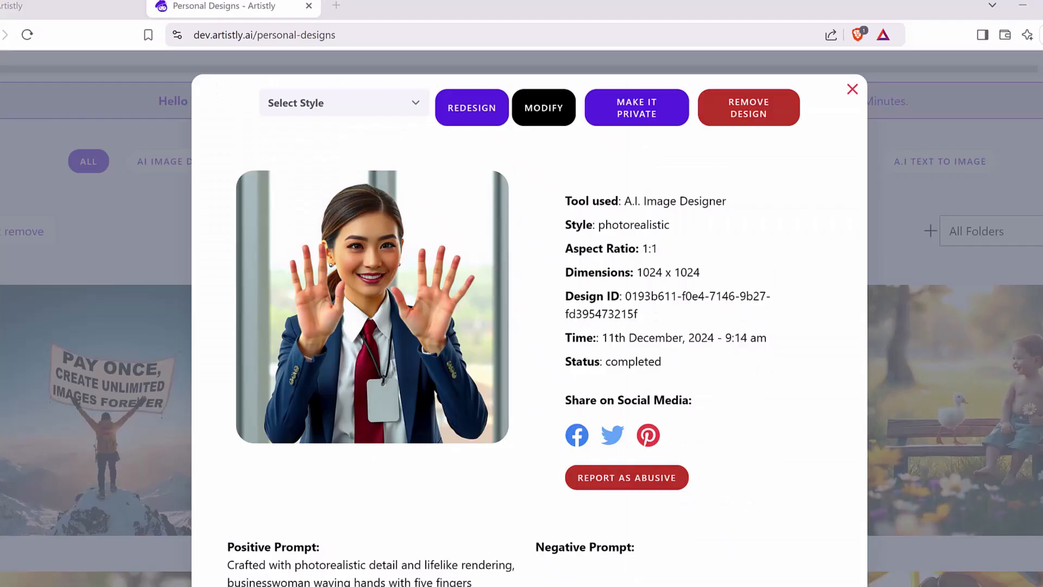
# Step: Close the raised-hand design and open the generated hamster design's details to check the sign's lettering
pyautogui.moveTo(340, 356)
pyautogui.mouseDown()
pyautogui.moveTo(251, 281)
pyautogui.moveTo(309, 201)
pyautogui.moveTo(362, 266)
pyautogui.moveTo(321, 345)
pyautogui.mouseUp()
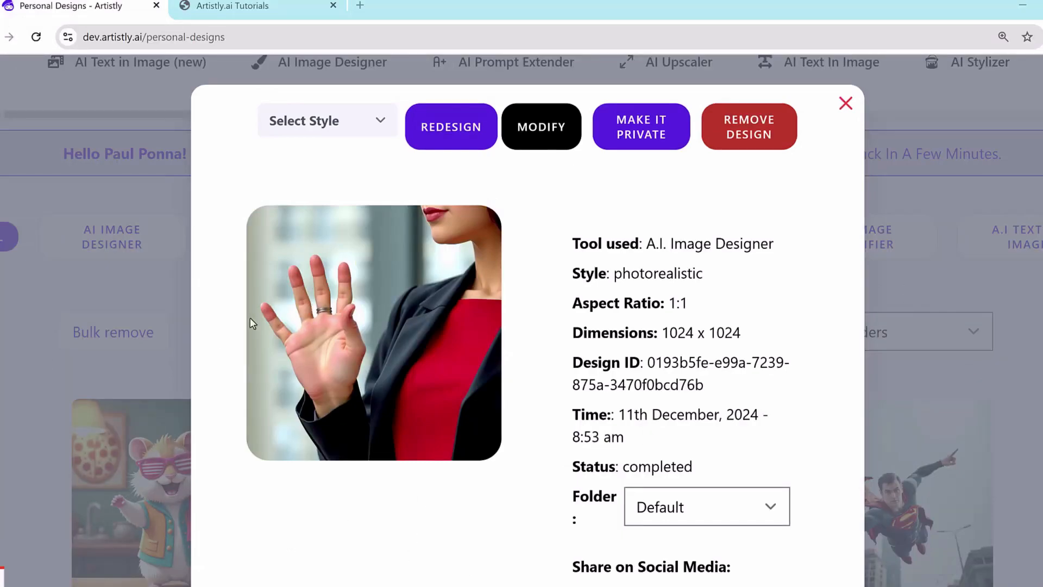
pyautogui.moveTo(260, 386)
pyautogui.mouseDown()
pyautogui.moveTo(254, 236)
pyautogui.moveTo(380, 254)
pyautogui.moveTo(382, 370)
pyautogui.moveTo(161, 343)
pyautogui.mouseUp()
pyautogui.click(845, 103)
pyautogui.scroll(-1, 200, 356)
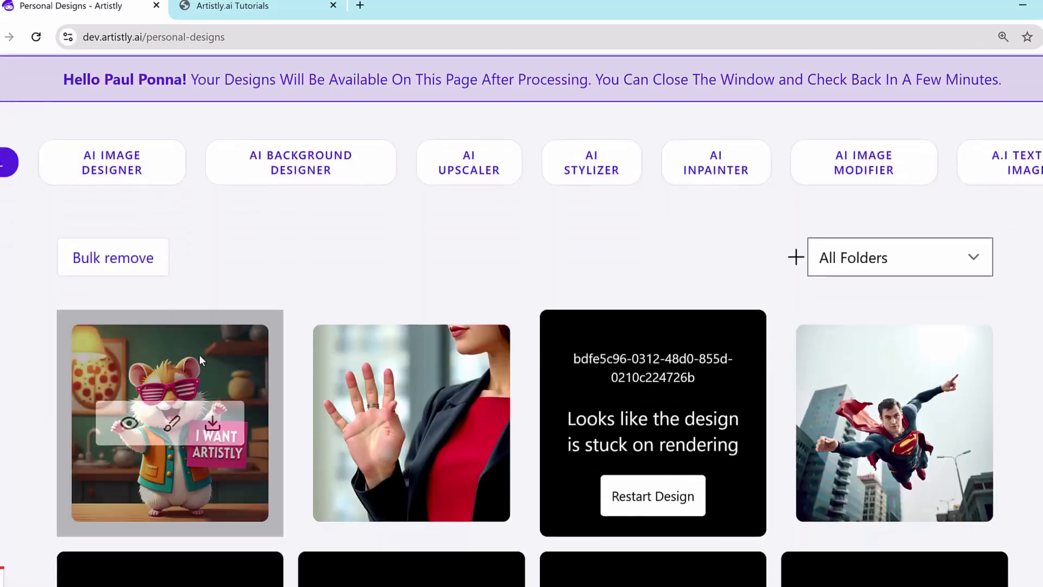
pyautogui.click(163, 427)
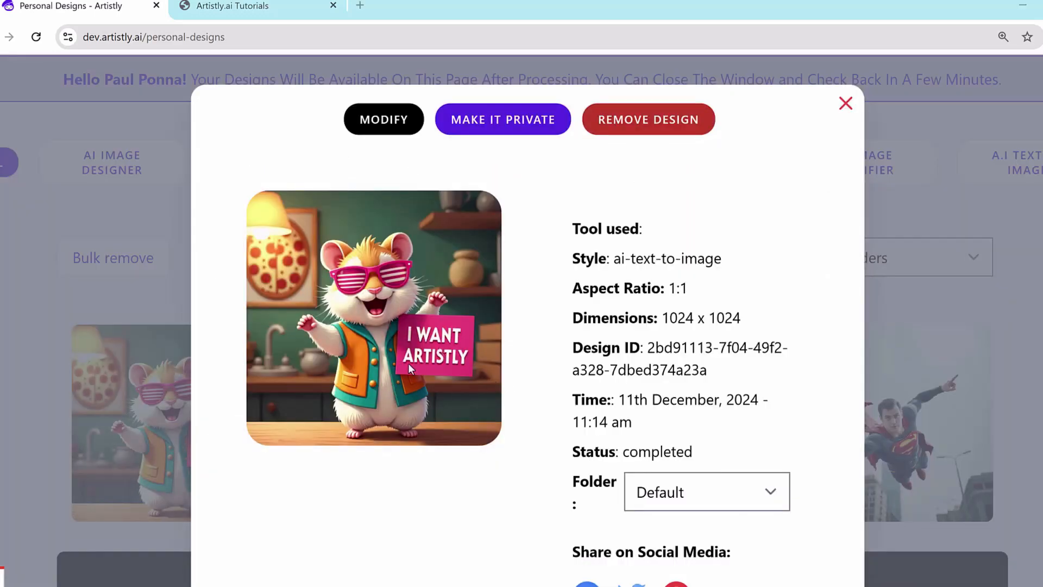
pyautogui.moveTo(416, 387)
pyautogui.mouseDown()
pyautogui.moveTo(492, 388)
pyautogui.moveTo(405, 312)
pyautogui.moveTo(389, 389)
pyautogui.moveTo(485, 387)
pyautogui.mouseUp()
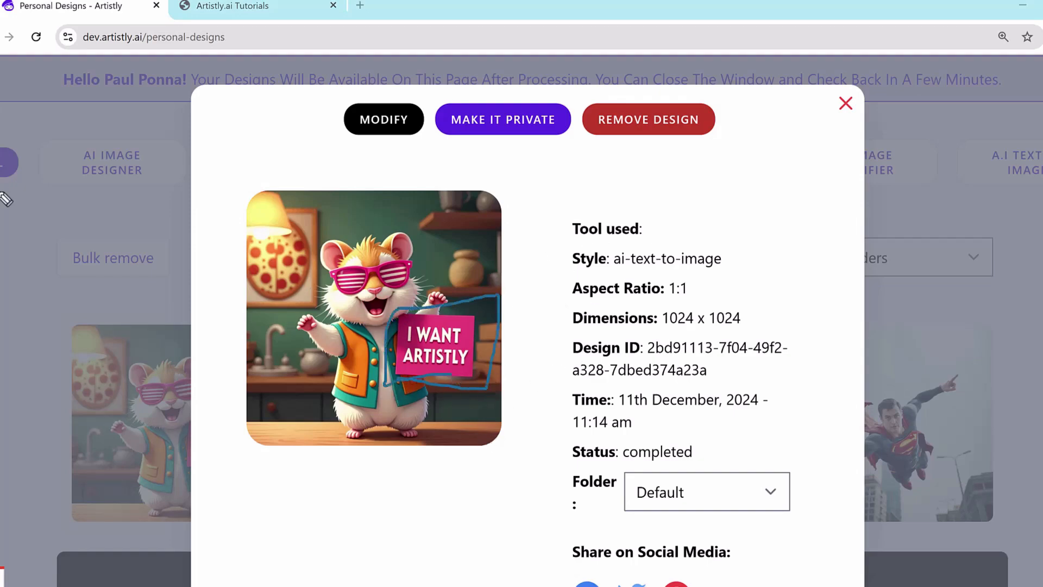
pyautogui.press('Escape')
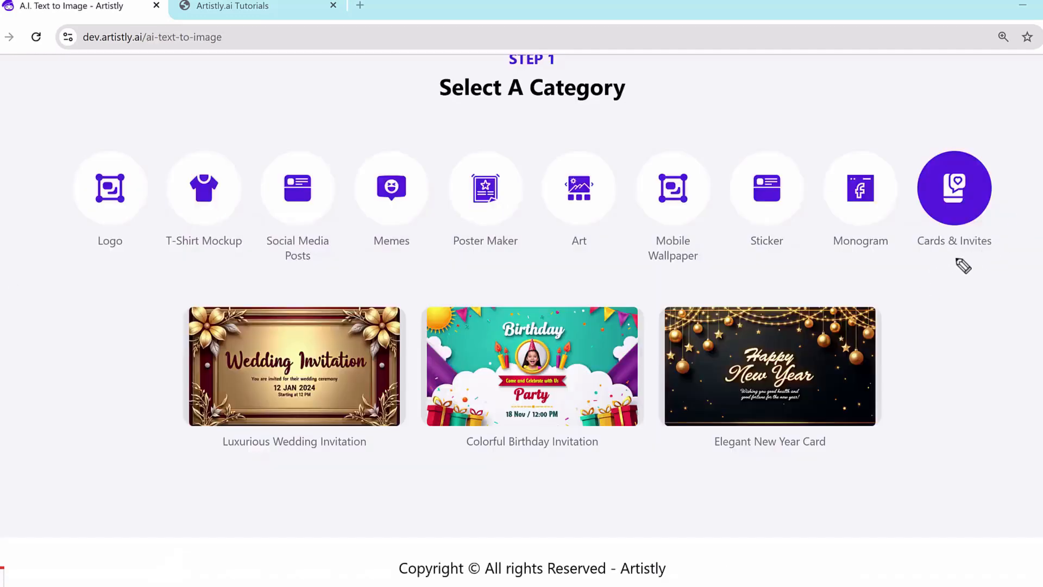
pyautogui.moveTo(921, 257)
pyautogui.mouseDown()
pyautogui.moveTo(952, 255)
pyautogui.moveTo(1009, 160)
pyautogui.moveTo(912, 144)
pyautogui.moveTo(917, 267)
pyautogui.mouseUp()
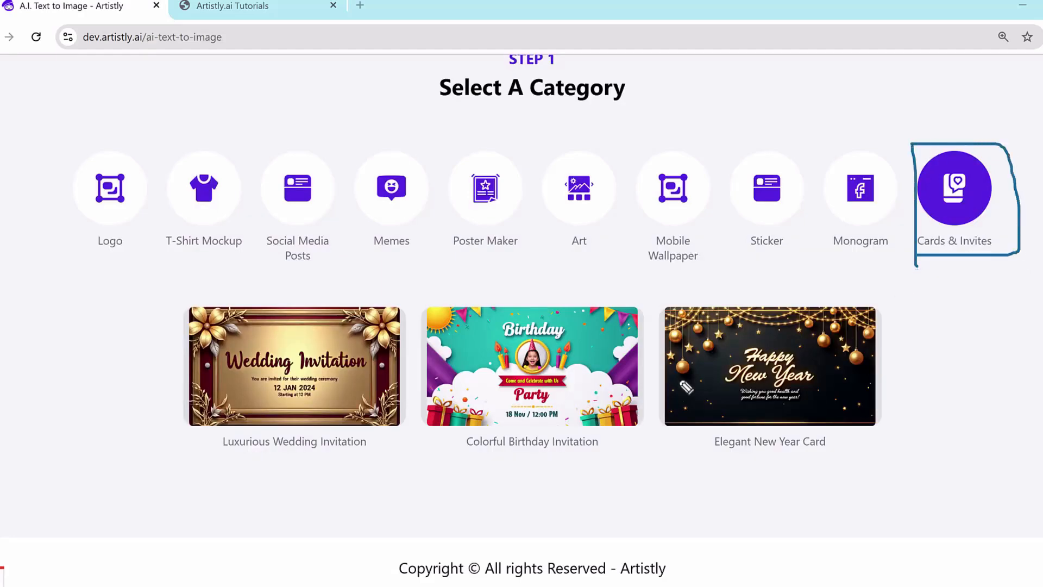
pyautogui.moveTo(456, 469); pyautogui.dragTo(610, 466)
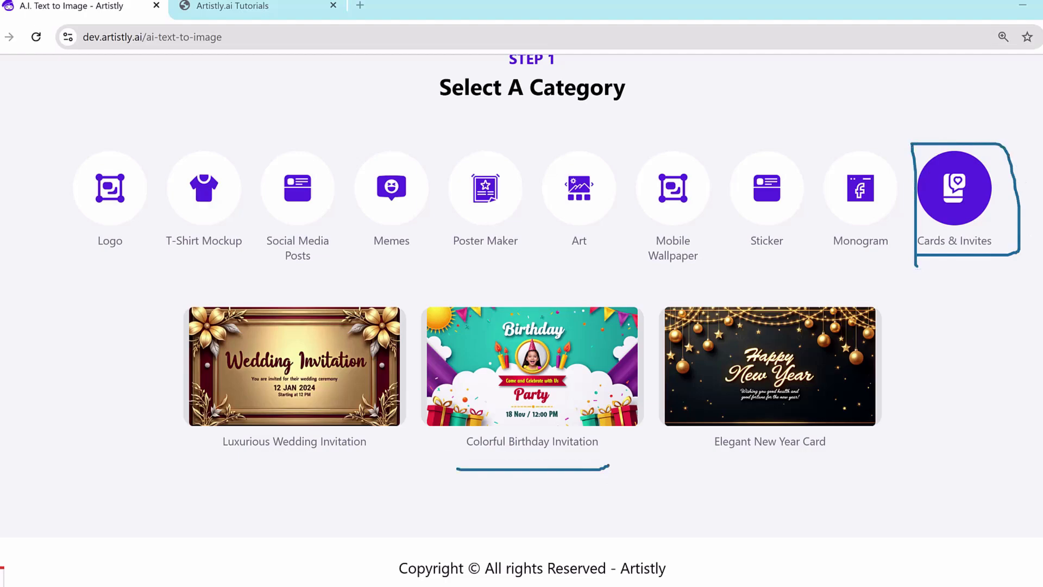
pyautogui.press('Escape')
# Step: Load the "Colorful Birthday Invitation" sample from Cards & Invites and read through its prompt
pyautogui.click(523, 357)
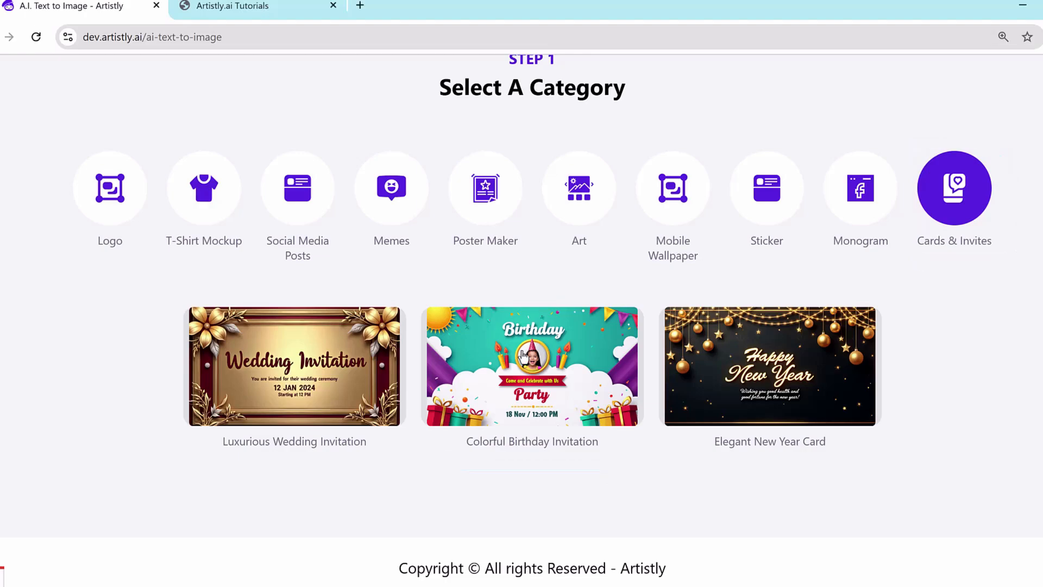
pyautogui.click(523, 357)
pyautogui.scroll(-1, 462, 179)
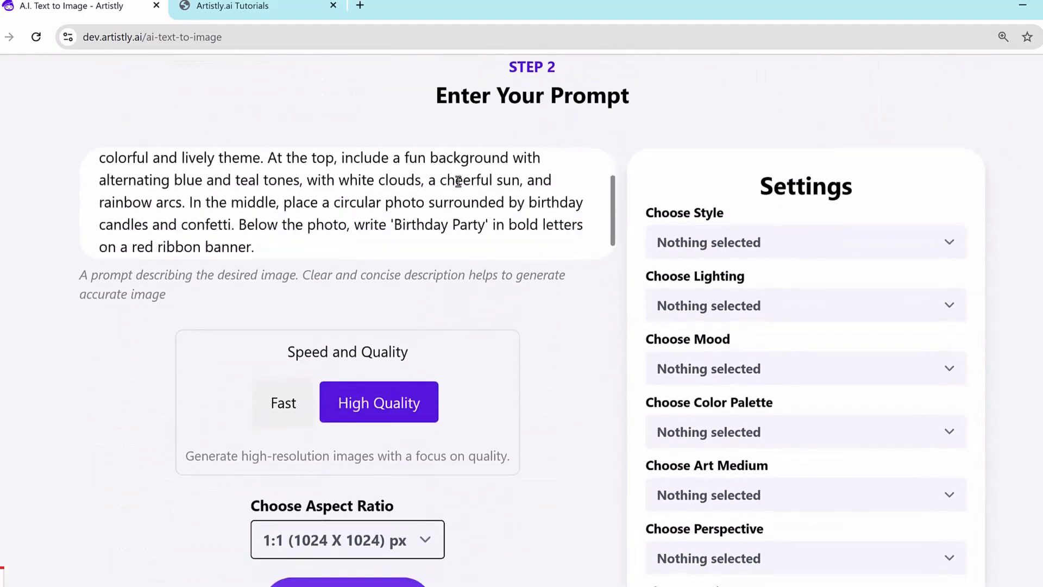
# Step: Replace the 'Birthday Party' wording in the sample invitation prompt with 'Wedding Invitation'
pyautogui.scroll(1, 489, 197)
pyautogui.scroll(-1, 614, 220)
pyautogui.scroll(1, 649, 201)
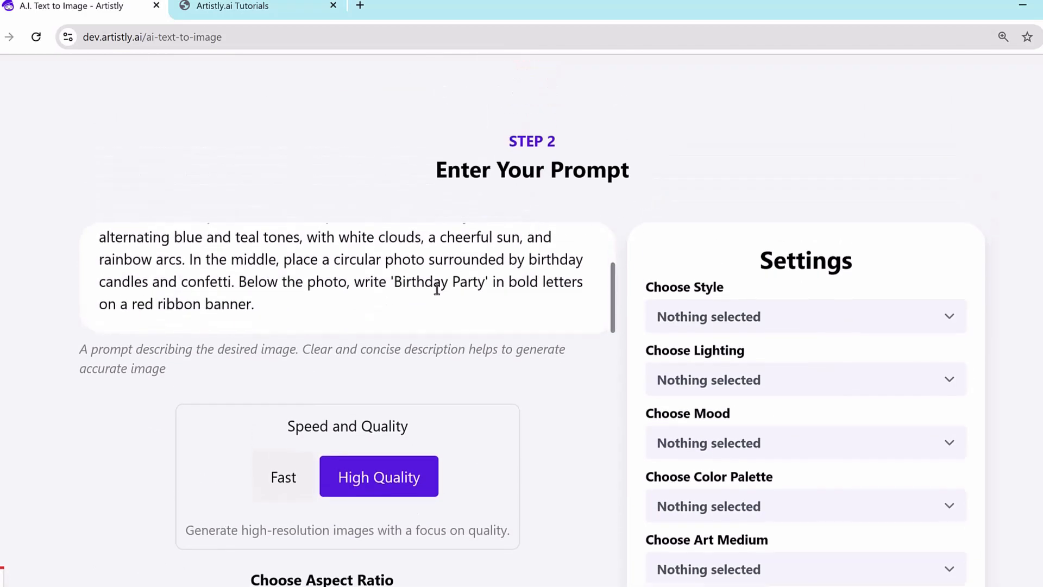
pyautogui.scroll(2, 484, 280)
pyautogui.scroll(-2, 434, 288)
pyautogui.scroll(1, 397, 283)
pyautogui.scroll(-1, 417, 284)
pyautogui.moveTo(394, 282); pyautogui.dragTo(473, 282)
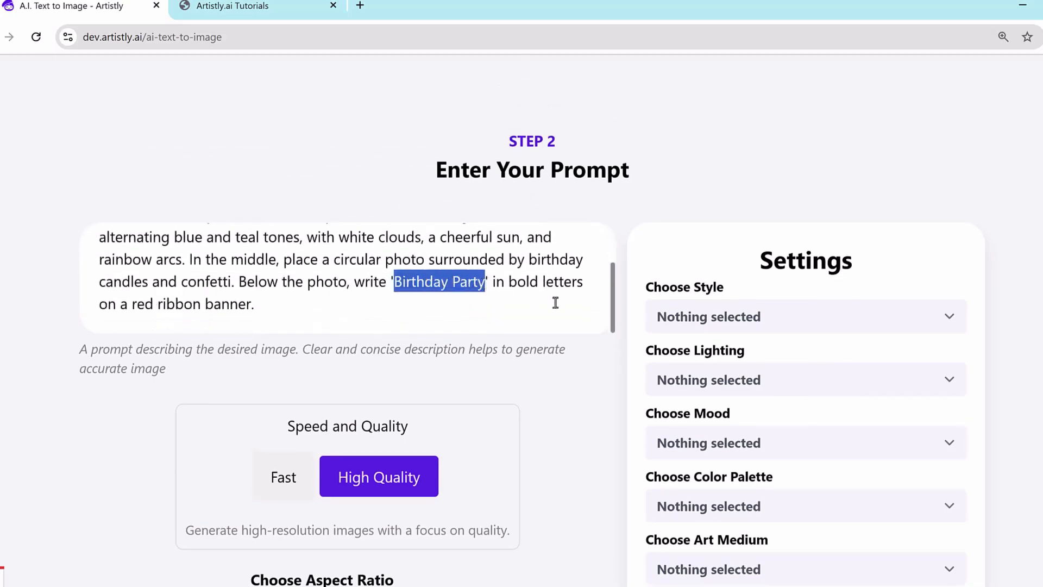
pyautogui.write('Wedding Invitation')
# Step: Generate the image from the edited invitation prompt at High Quality and 1:1, and view the resulting design's details
pyautogui.scroll(-2, 557, 318)
pyautogui.click(372, 462)
pyautogui.click(603, 460)
pyautogui.click(376, 534)
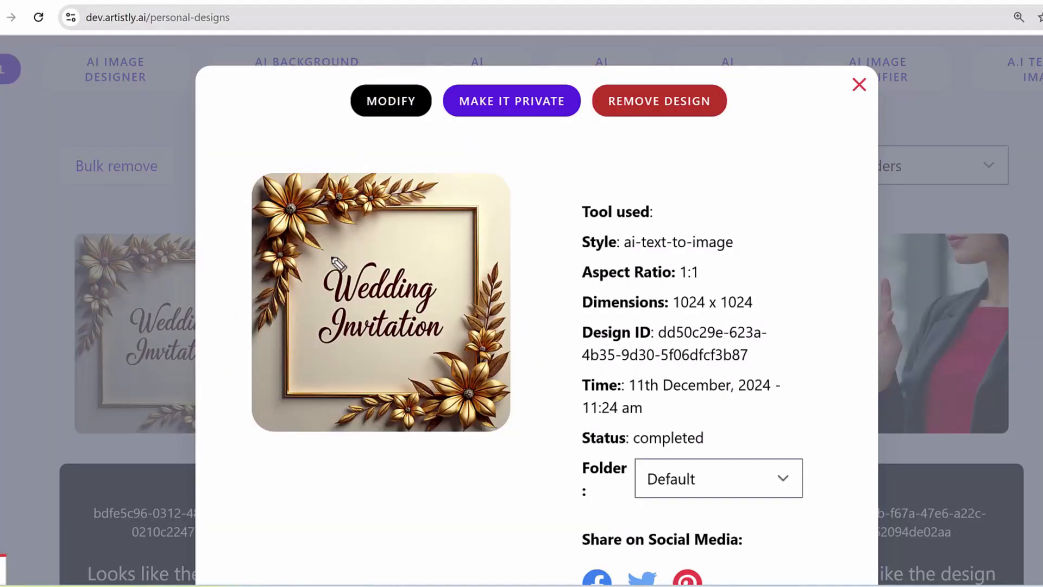
pyautogui.moveTo(247, 167)
pyautogui.mouseDown()
pyautogui.moveTo(515, 184)
pyautogui.moveTo(175, 435)
pyautogui.moveTo(300, 102)
pyautogui.mouseUp()
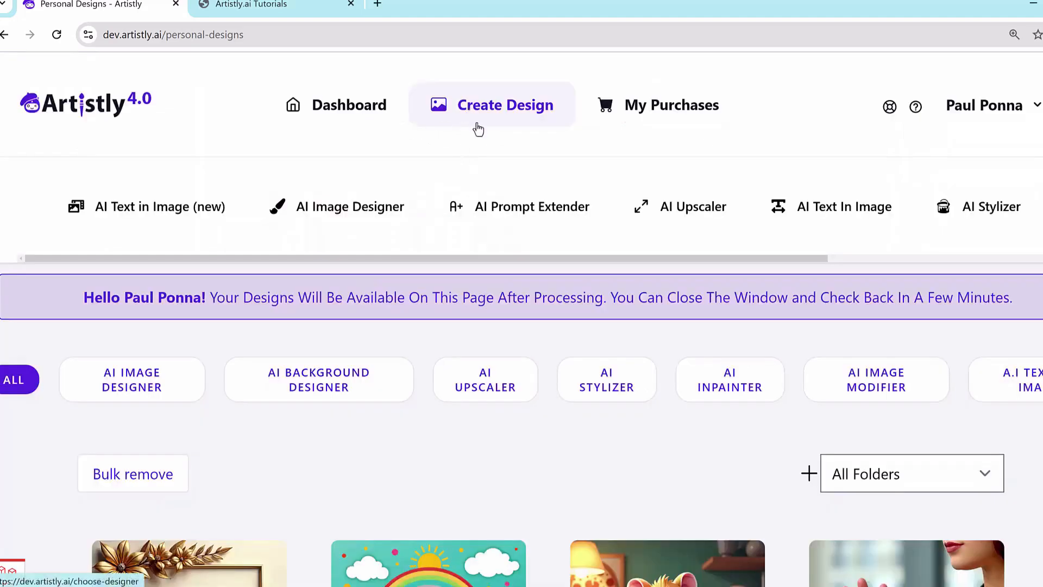
# Step: View the designer choices on the Create Design page and go to the Artistly canvas editor's start page
pyautogui.click(478, 130)
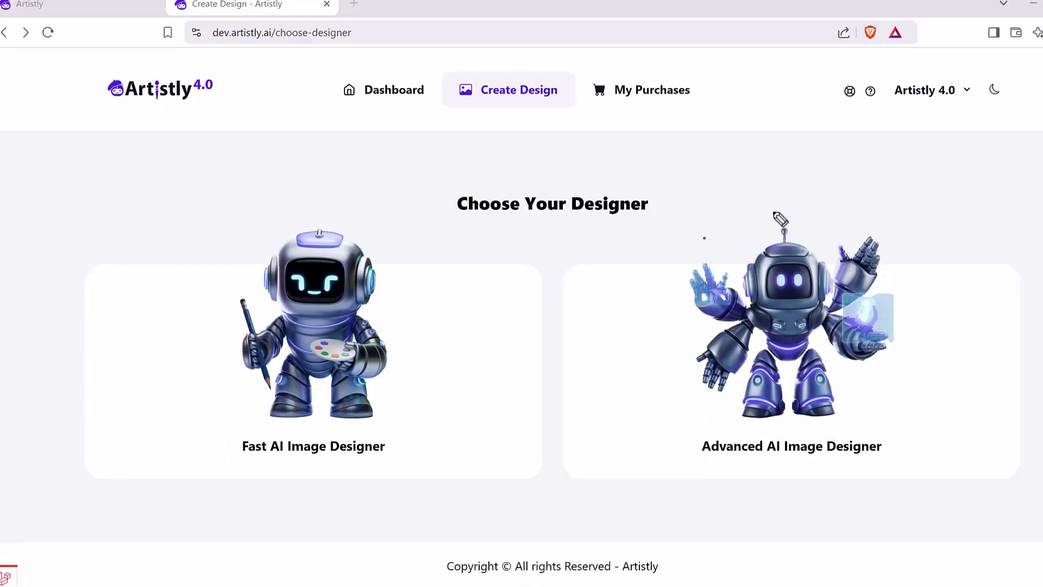
pyautogui.moveTo(705, 238); pyautogui.dragTo(606, 362)
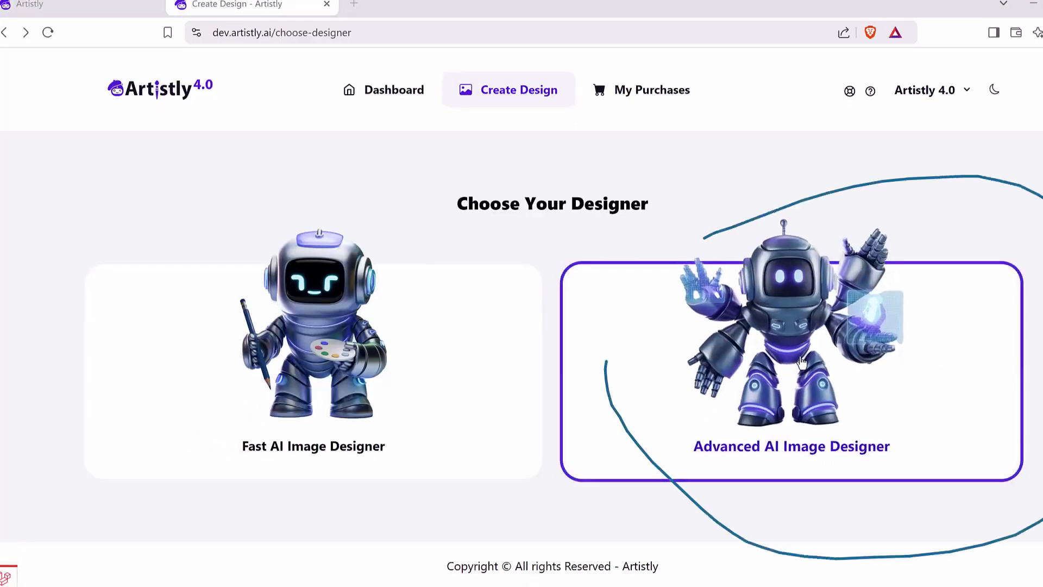
pyautogui.click(620, 280)
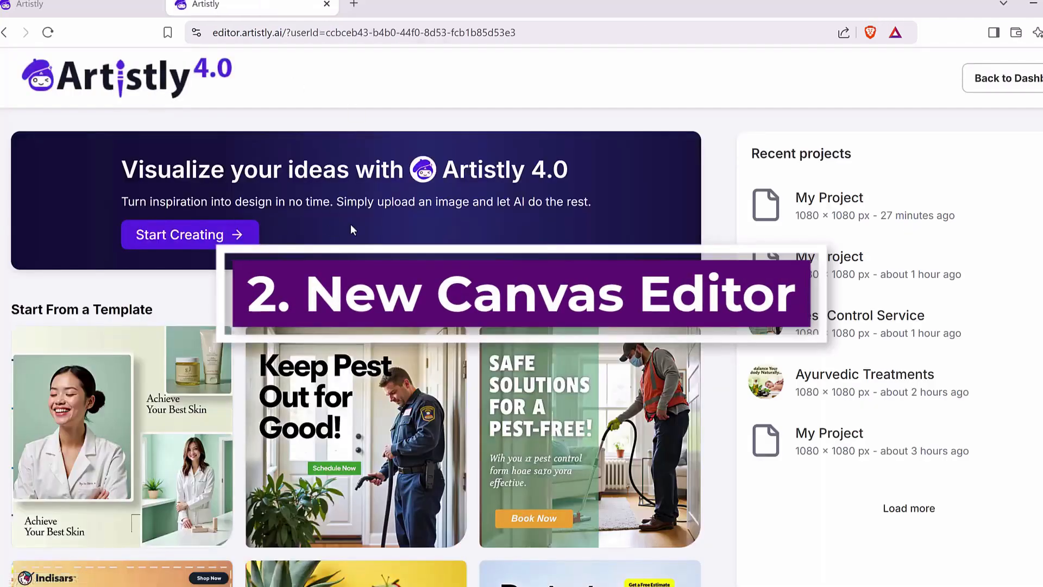
# Step: Create a project named 'My Project5' with the Square (1080×1080) size
pyautogui.click(205, 245)
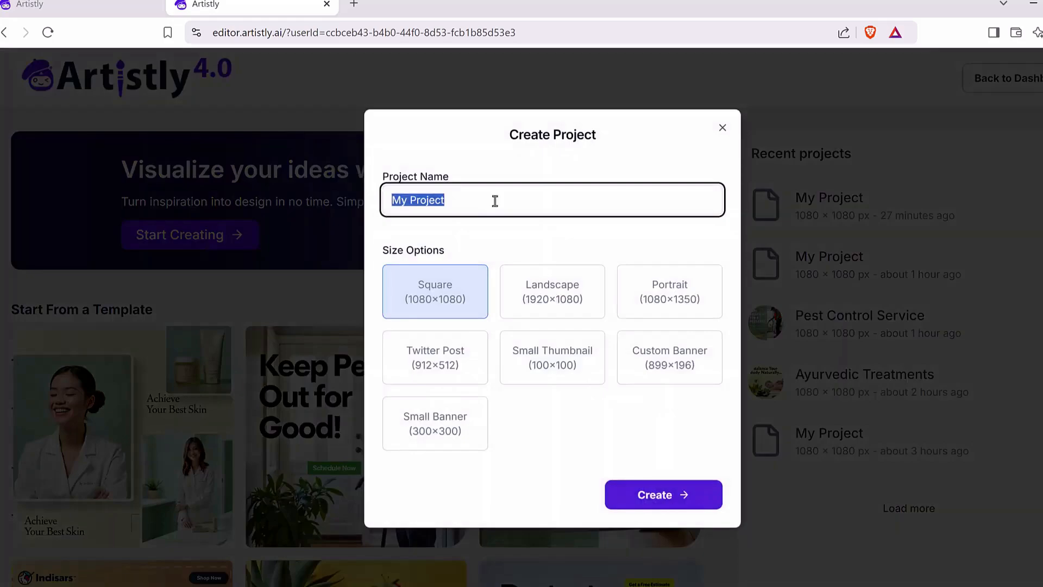
pyautogui.click(521, 200)
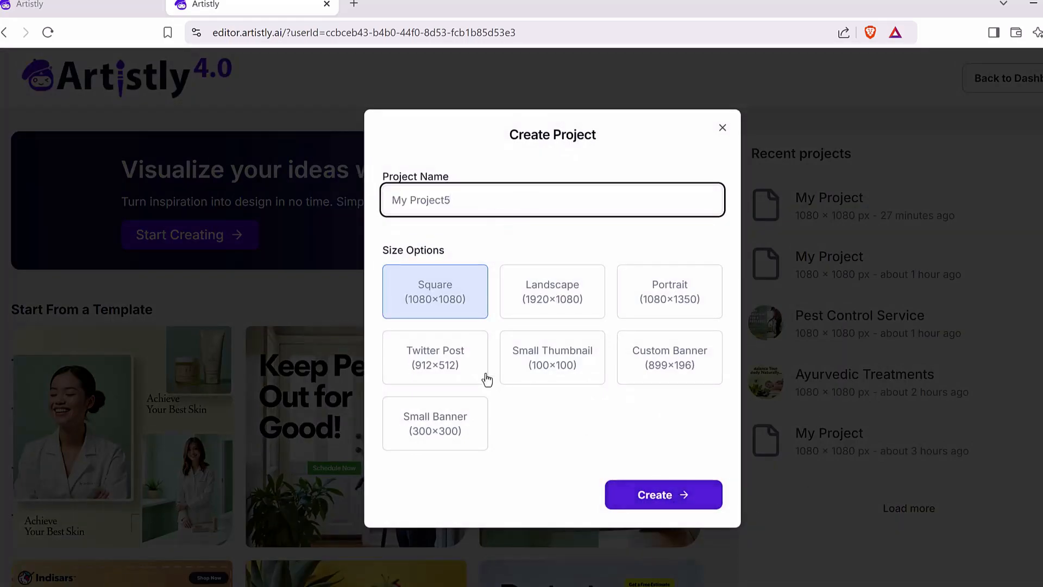
pyautogui.click(567, 291)
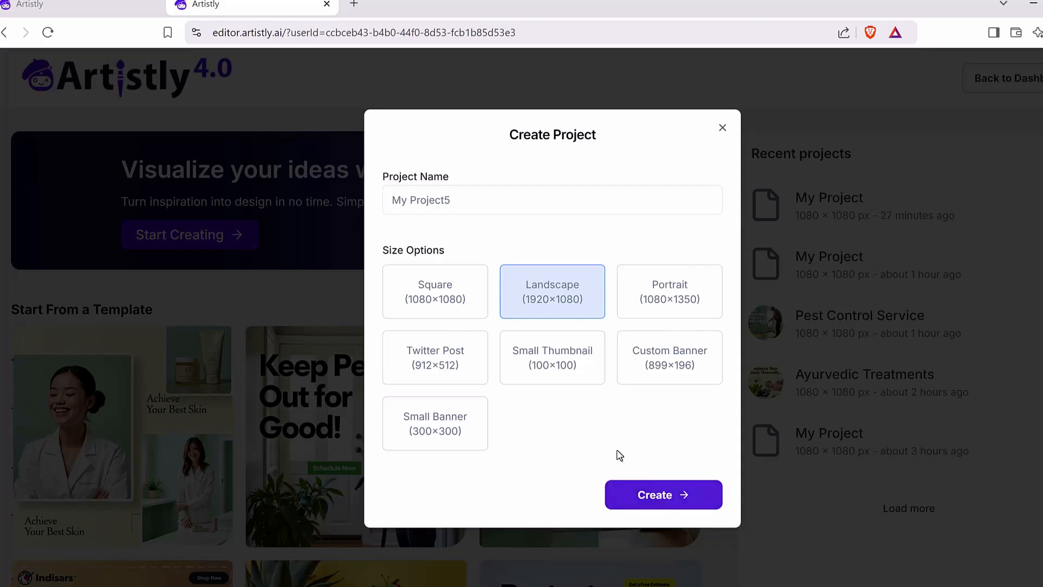
pyautogui.click(435, 300)
pyautogui.click(704, 495)
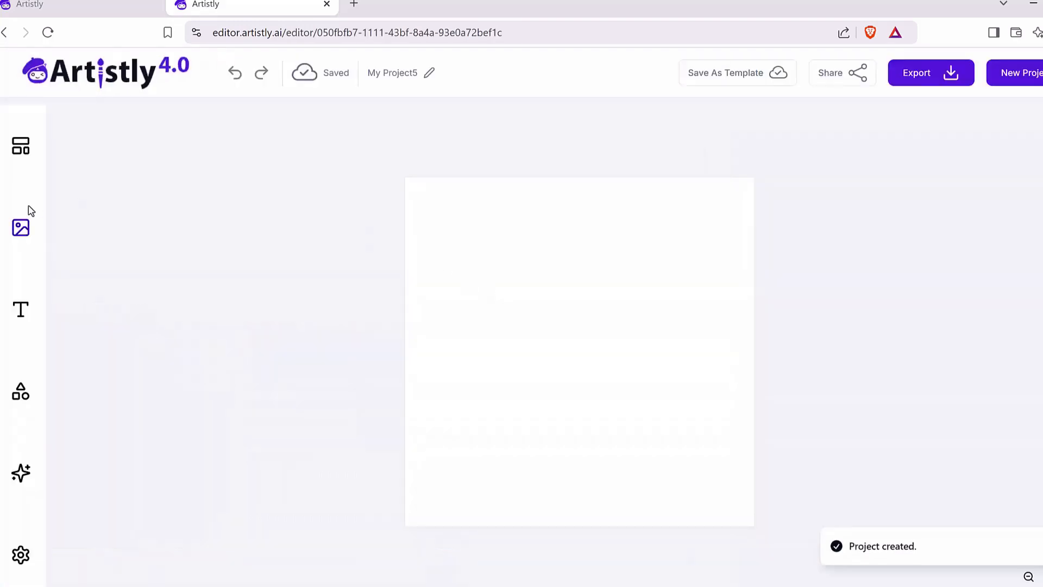
# Step: Browse the built-in templates available for the blank project
pyautogui.click(22, 147)
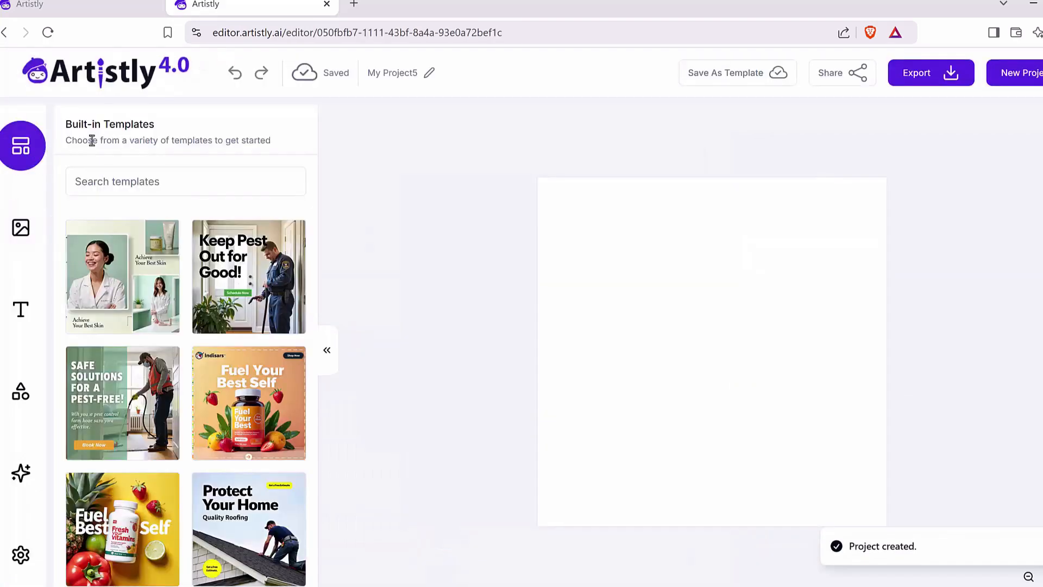
pyautogui.scroll(-6, 100, 274)
pyautogui.scroll(6, 184, 244)
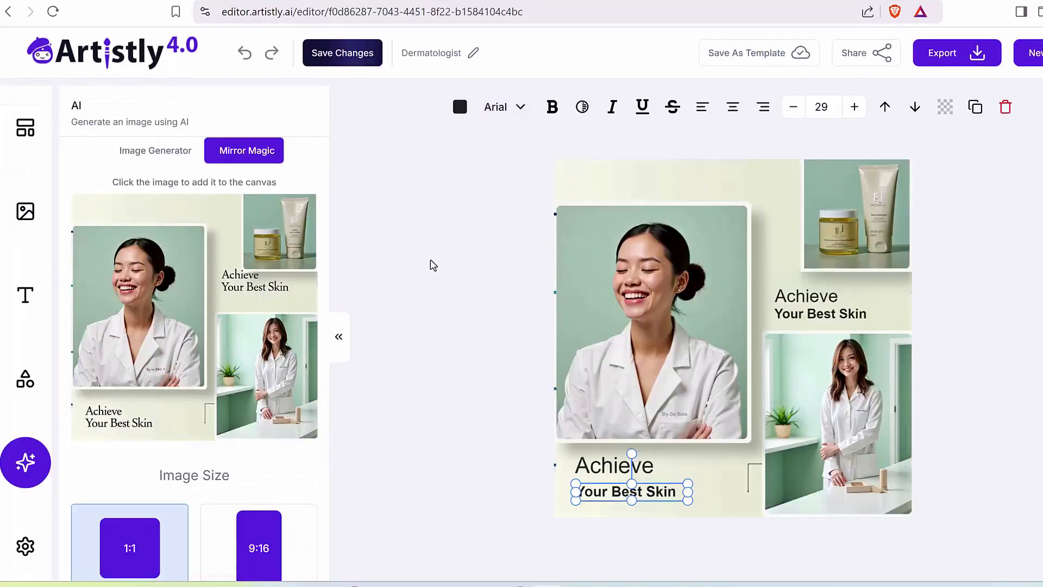
# Step: Switch to the Dermatologist project and select its background image to examine the editing tools offered
pyautogui.click(411, 262)
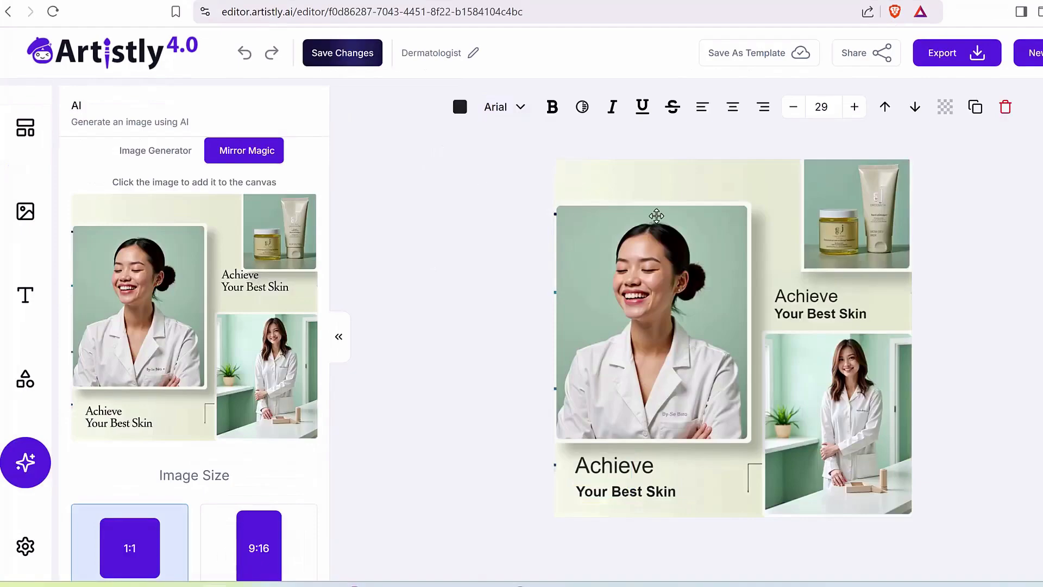
pyautogui.click(585, 285)
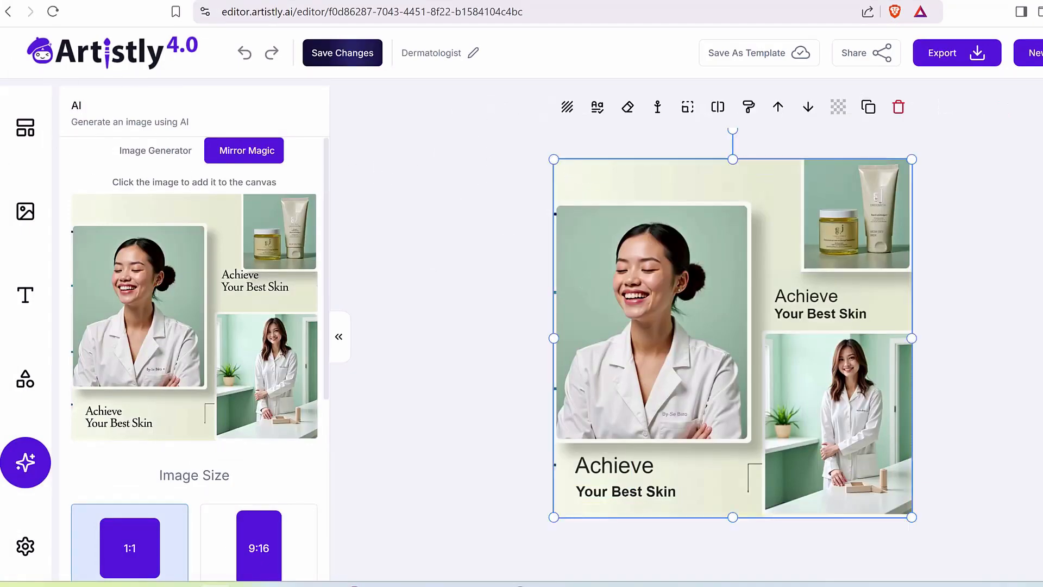
pyautogui.moveTo(646, 127)
pyautogui.mouseDown()
pyautogui.moveTo(603, 129)
pyautogui.moveTo(533, 107)
pyautogui.moveTo(618, 75)
pyautogui.moveTo(920, 79)
pyautogui.moveTo(987, 116)
pyautogui.moveTo(625, 127)
pyautogui.mouseUp()
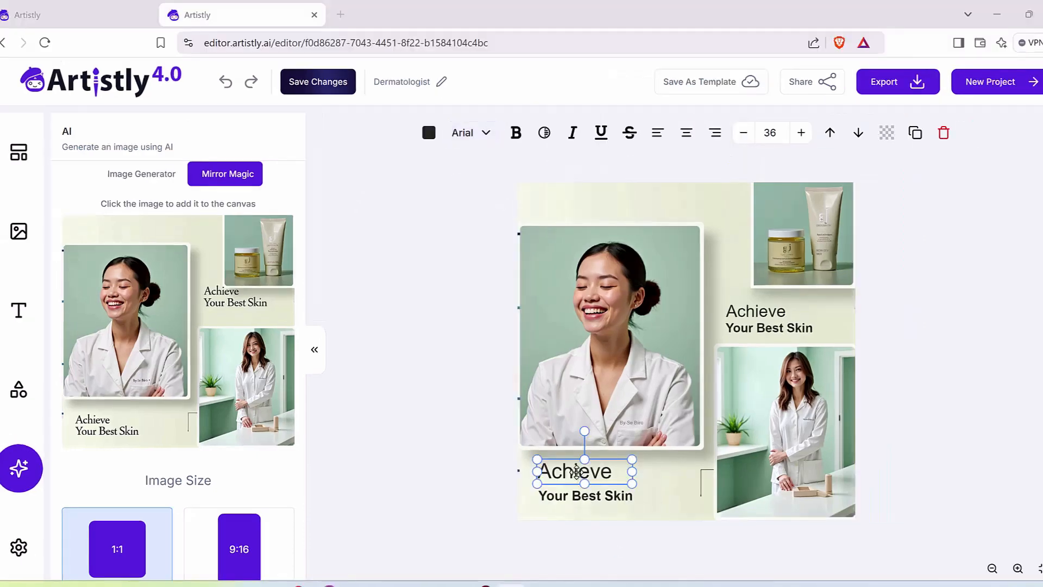
# Step: Set the 'Achieve' heading below the large portrait to Arial Black and move it above the portrait
pyautogui.doubleClick(577, 471)
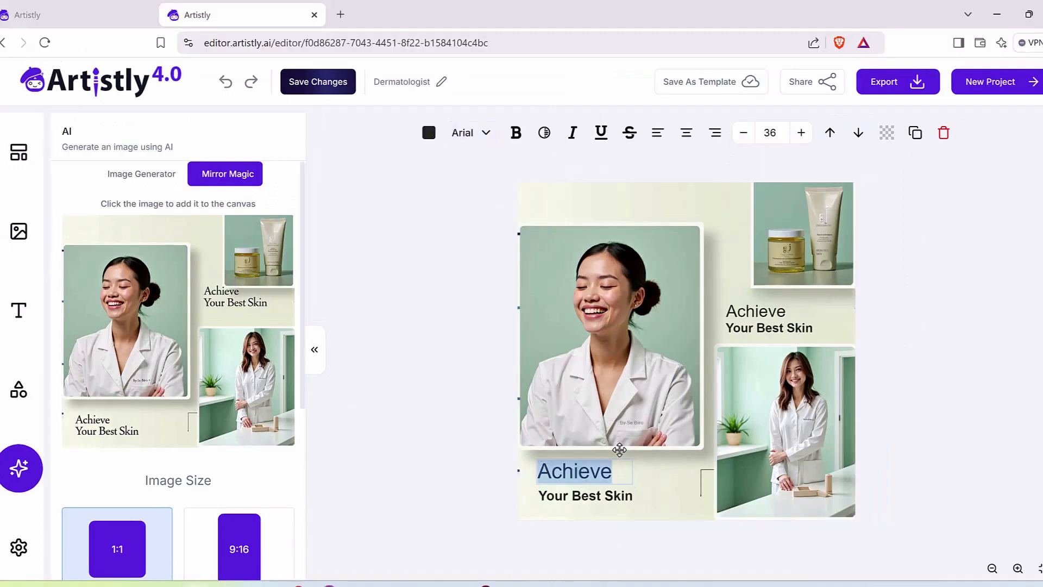
pyautogui.click(470, 133)
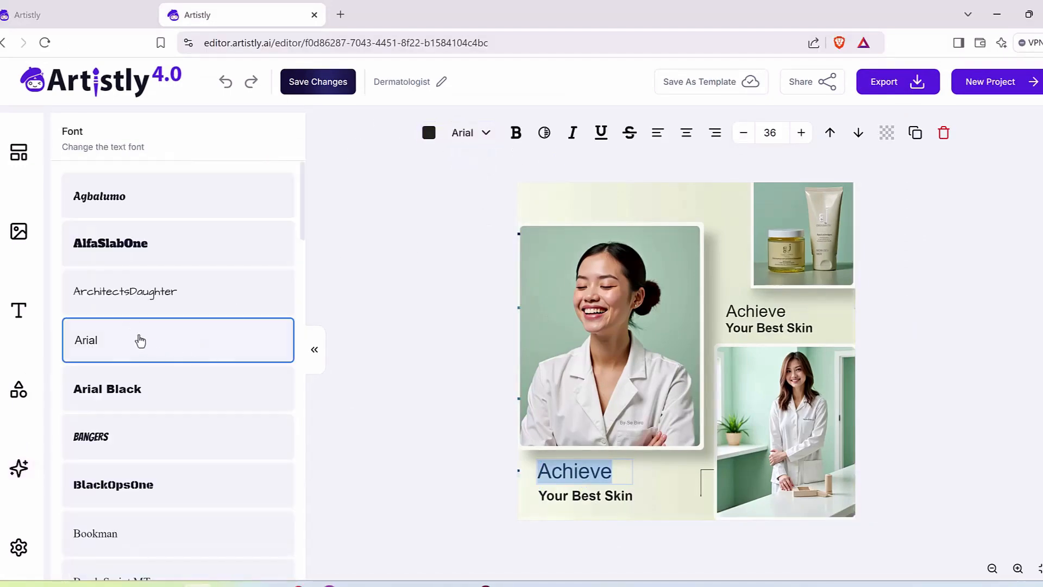
pyautogui.click(137, 397)
pyautogui.click(613, 495)
pyautogui.click(614, 494)
pyautogui.click(613, 495)
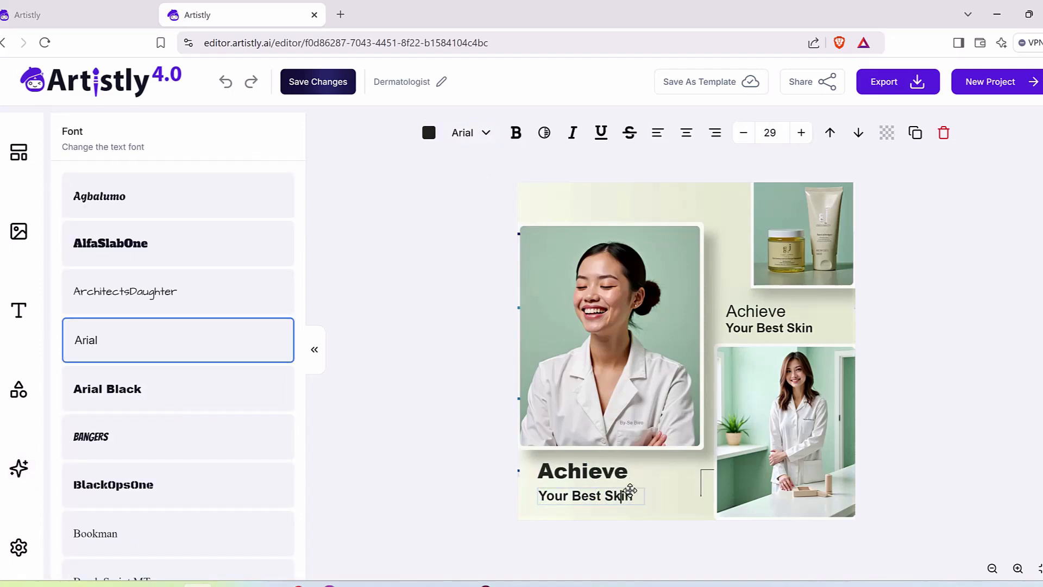
pyautogui.moveTo(629, 490); pyautogui.dragTo(617, 200)
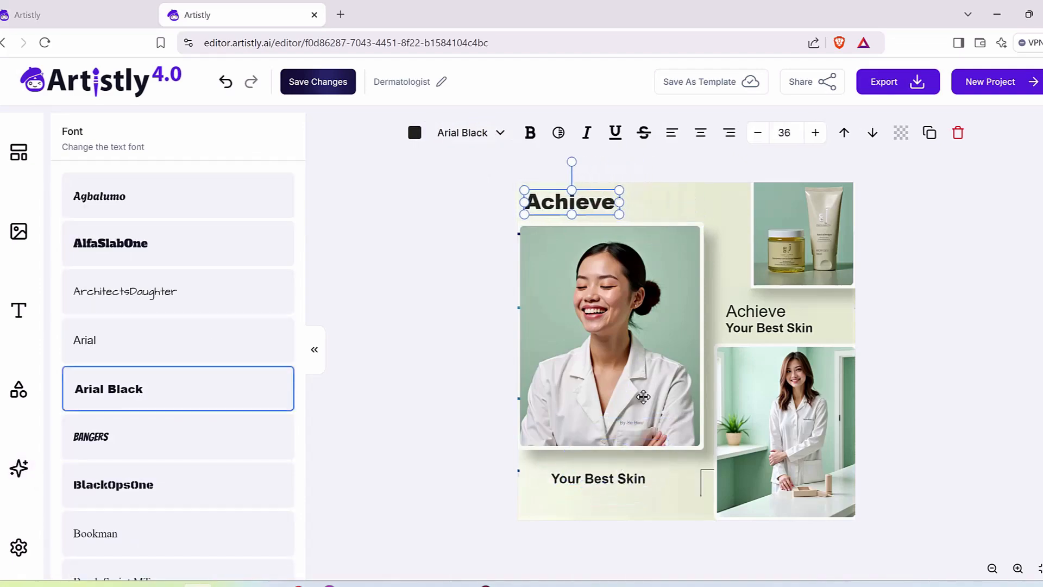
# Step: Delete the 'Your Best Skin' text below the large portrait and the 'Achieve' text under the product photo
pyautogui.doubleClick(625, 477)
pyautogui.click(593, 481)
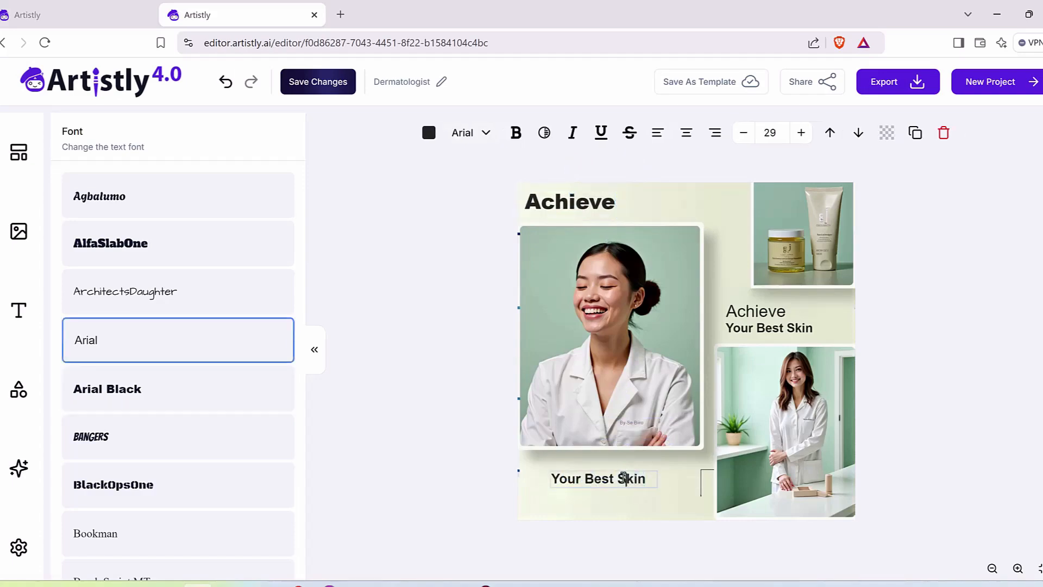
pyautogui.click(691, 199)
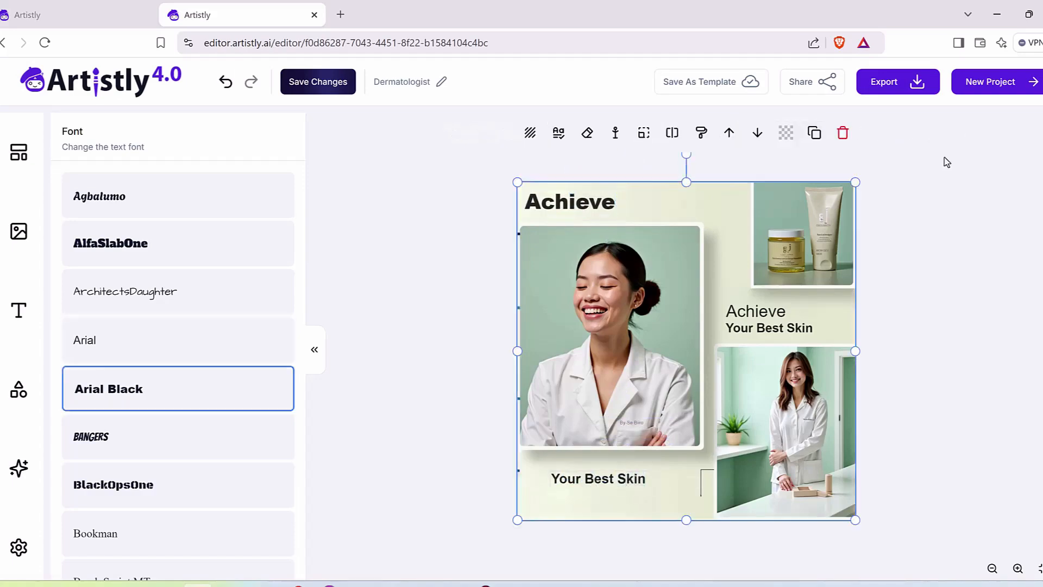
pyautogui.click(630, 478)
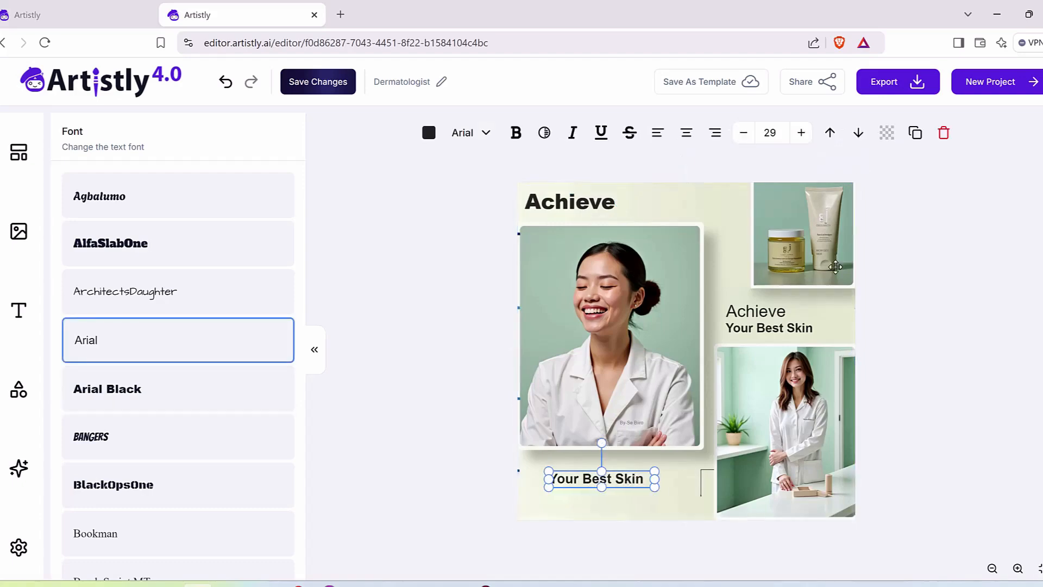
pyautogui.click(944, 134)
pyautogui.click(755, 315)
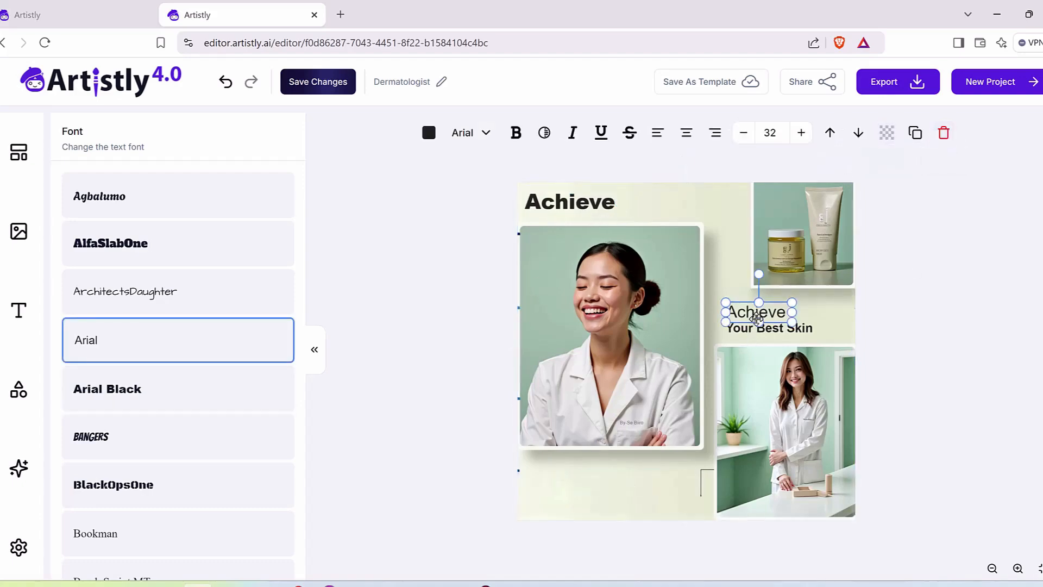
pyautogui.click(943, 132)
# Step: Move the remaining 'Your Best Skin' text beside the 'Achieve' heading and set its font to ArchitectsDaughter
pyautogui.moveTo(789, 326); pyautogui.dragTo(681, 204)
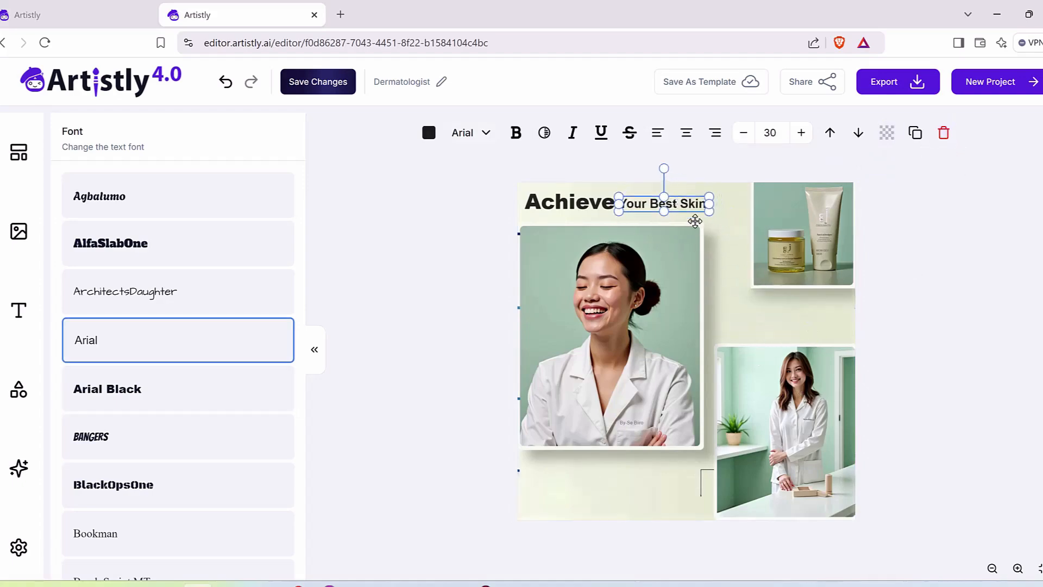
pyautogui.doubleClick(673, 205)
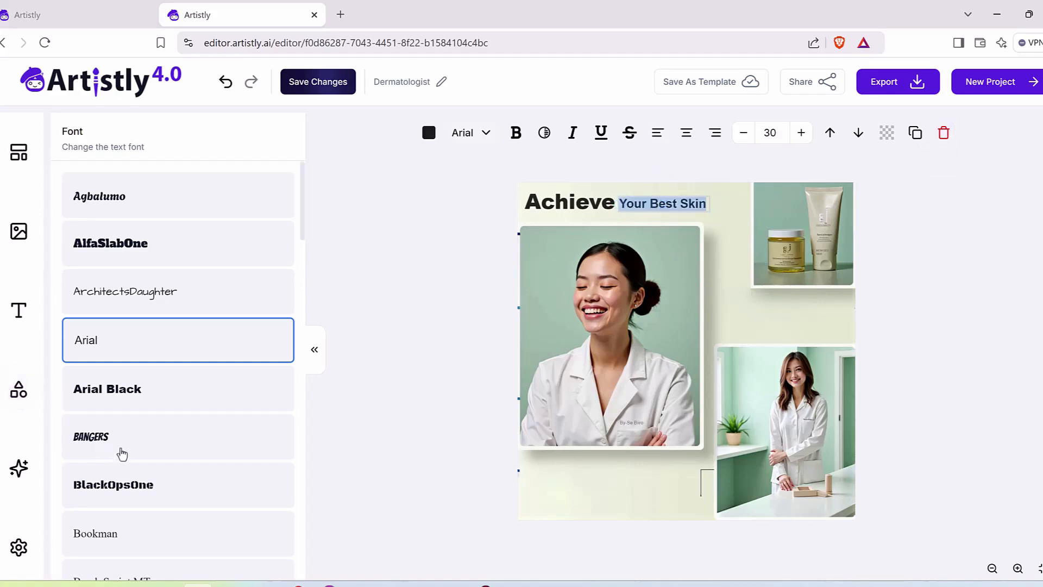
pyautogui.click(104, 449)
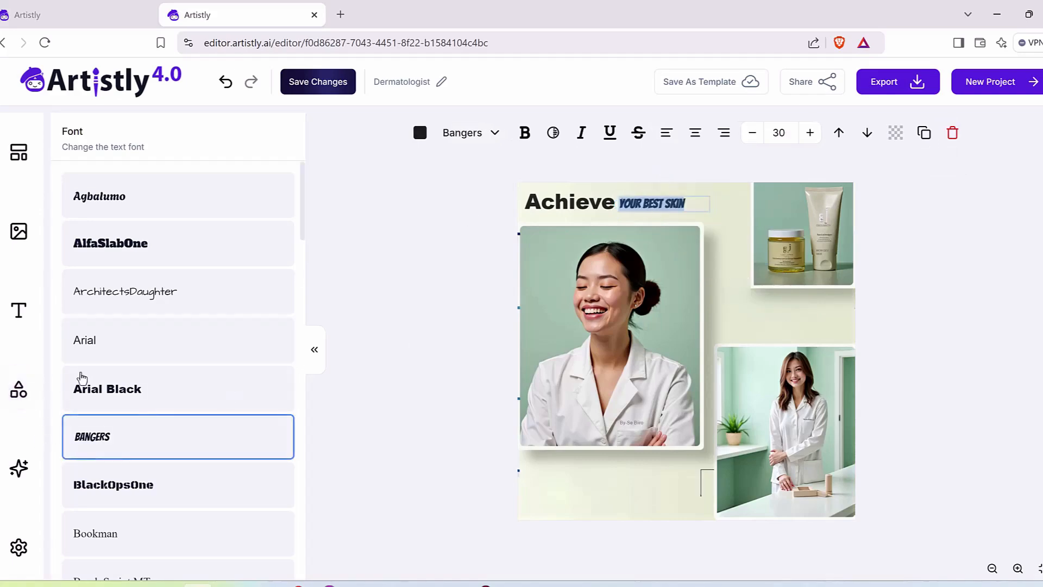
pyautogui.click(157, 302)
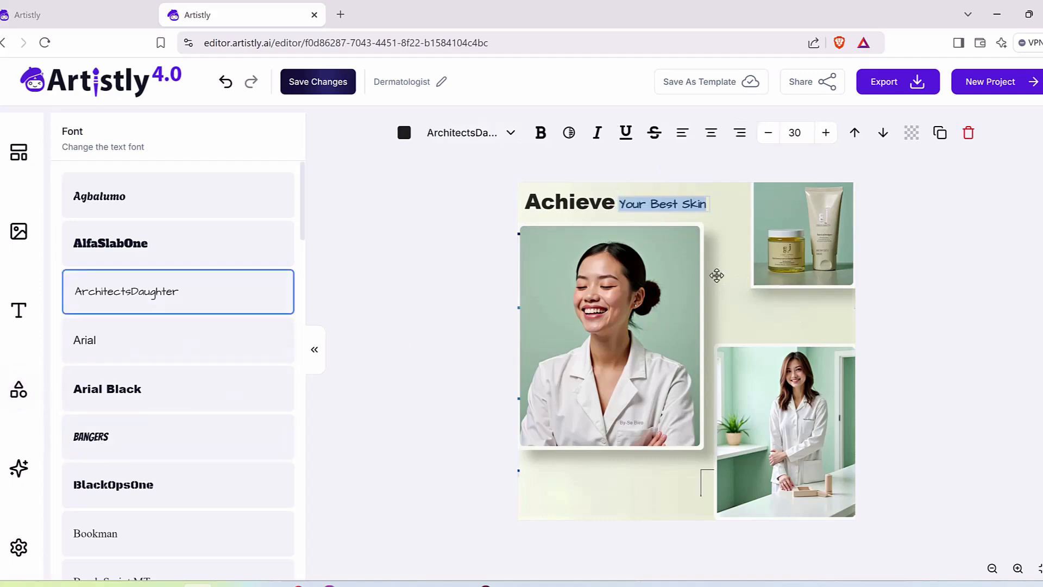
# Step: Select the 'Achieve' heading, the 'Your Best Skin' text and the background in turn to review their editing options
pyautogui.click(588, 203)
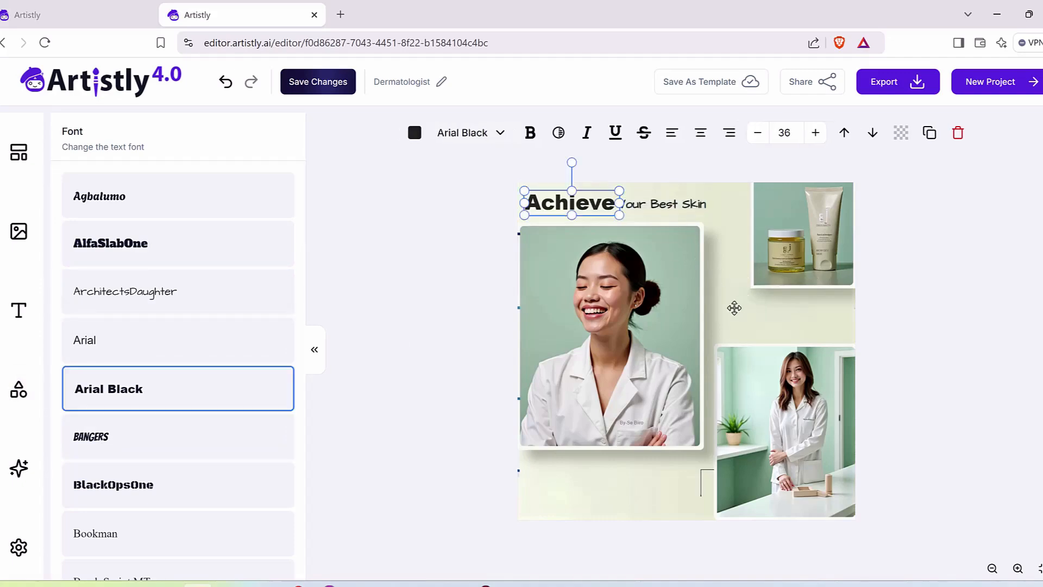
pyautogui.click(531, 217)
pyautogui.click(641, 208)
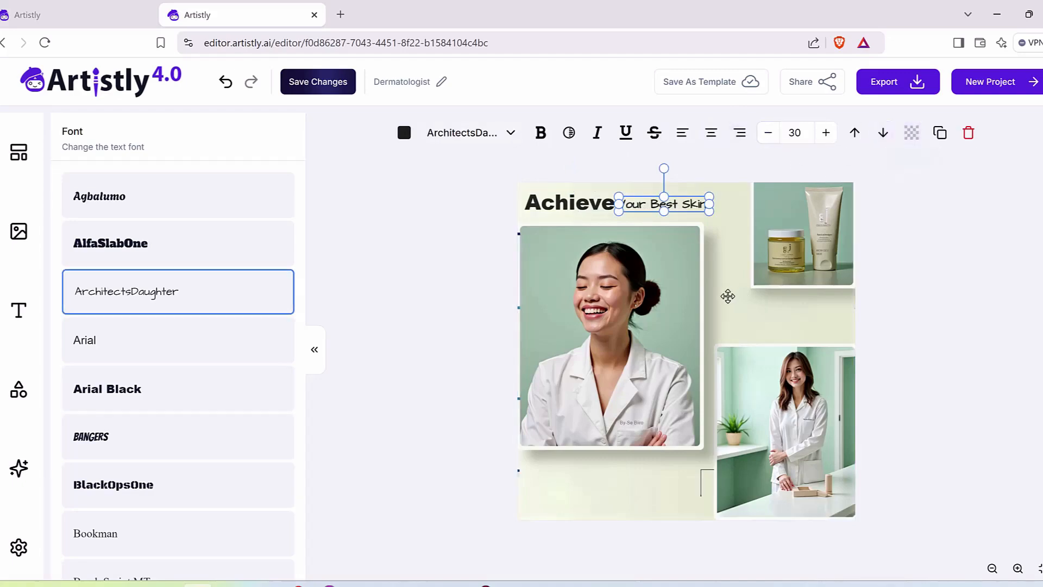
pyautogui.click(949, 140)
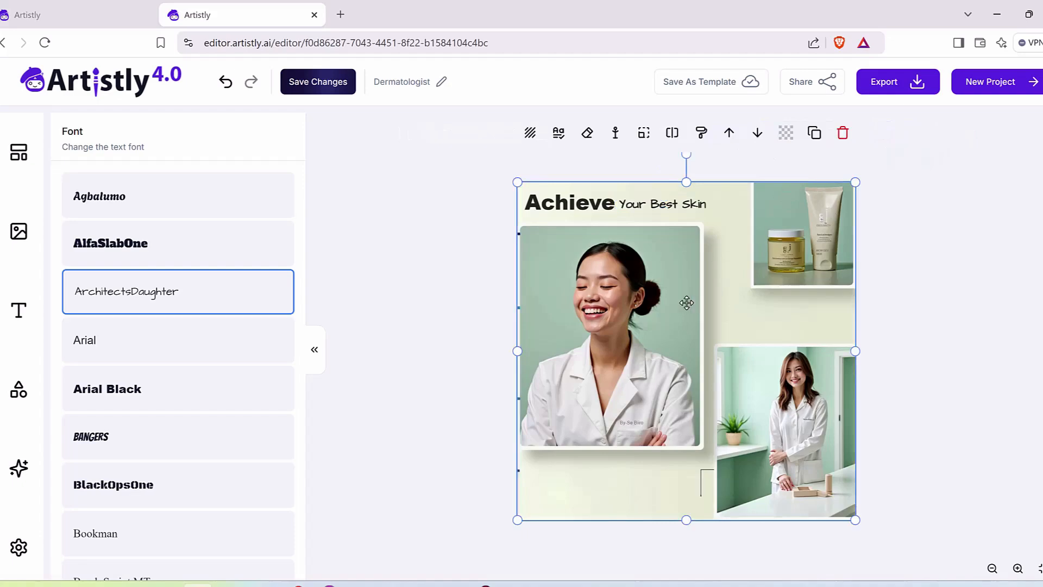
pyautogui.click(445, 266)
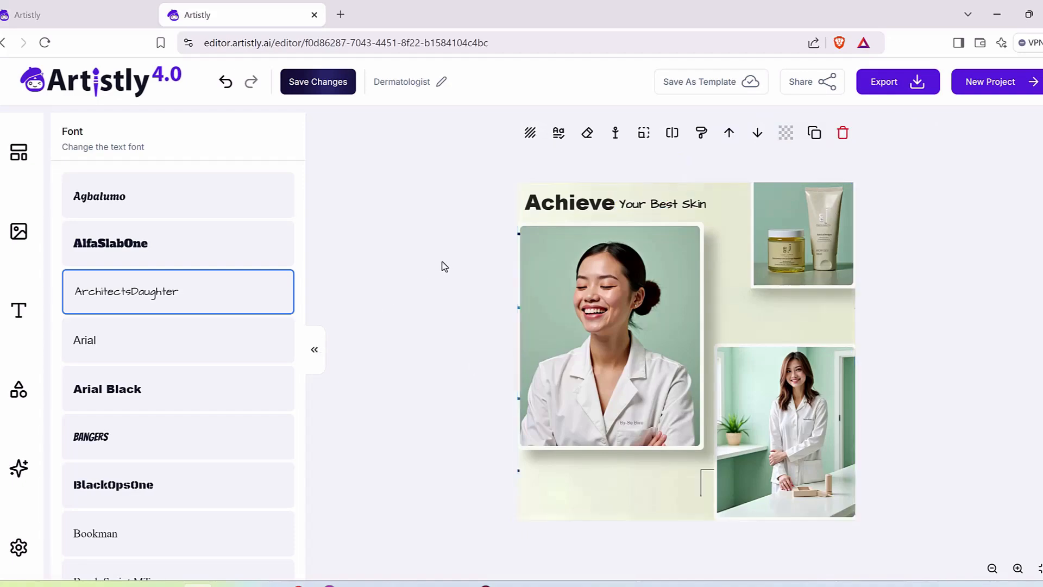
# Step: Show the built-in templates and examine the options for saving changes and saving the design as a template
pyautogui.click(22, 159)
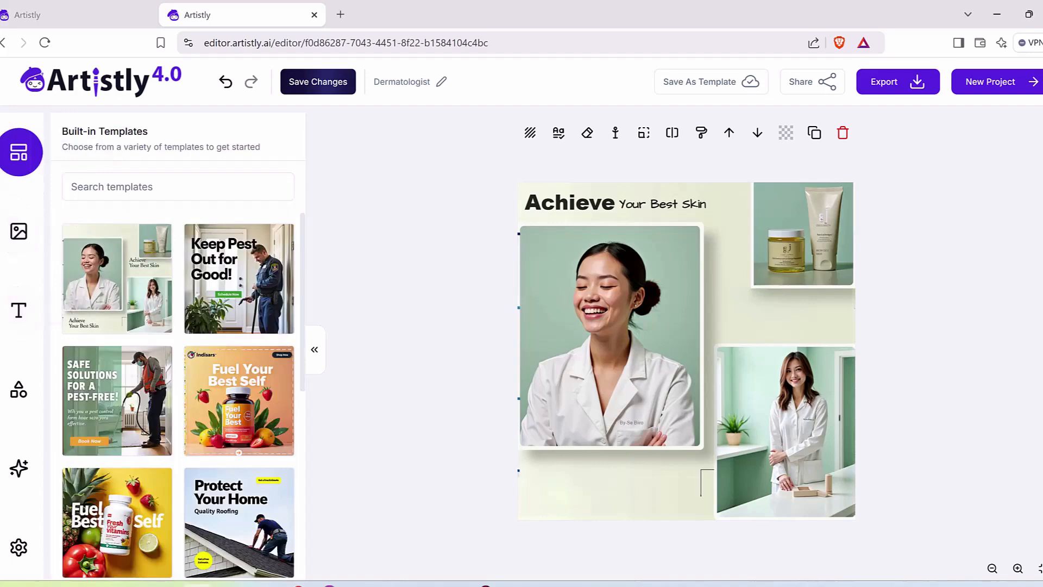
pyautogui.moveTo(387, 86)
pyautogui.mouseDown()
pyautogui.moveTo(388, 99)
pyautogui.moveTo(375, 92)
pyautogui.mouseUp()
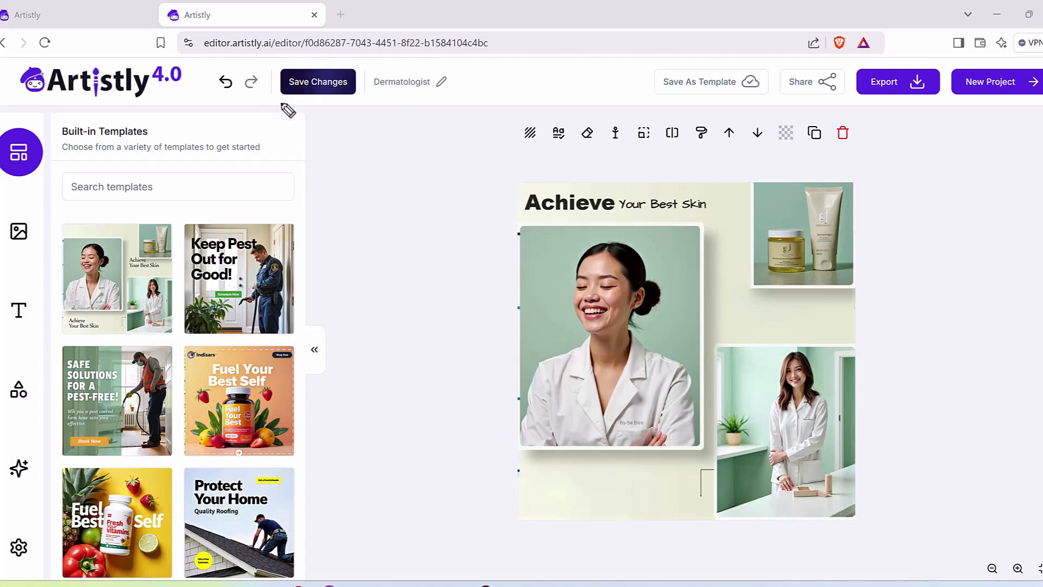
pyautogui.moveTo(304, 107)
pyautogui.mouseDown()
pyautogui.moveTo(387, 69)
pyautogui.moveTo(236, 66)
pyautogui.moveTo(342, 111)
pyautogui.mouseUp()
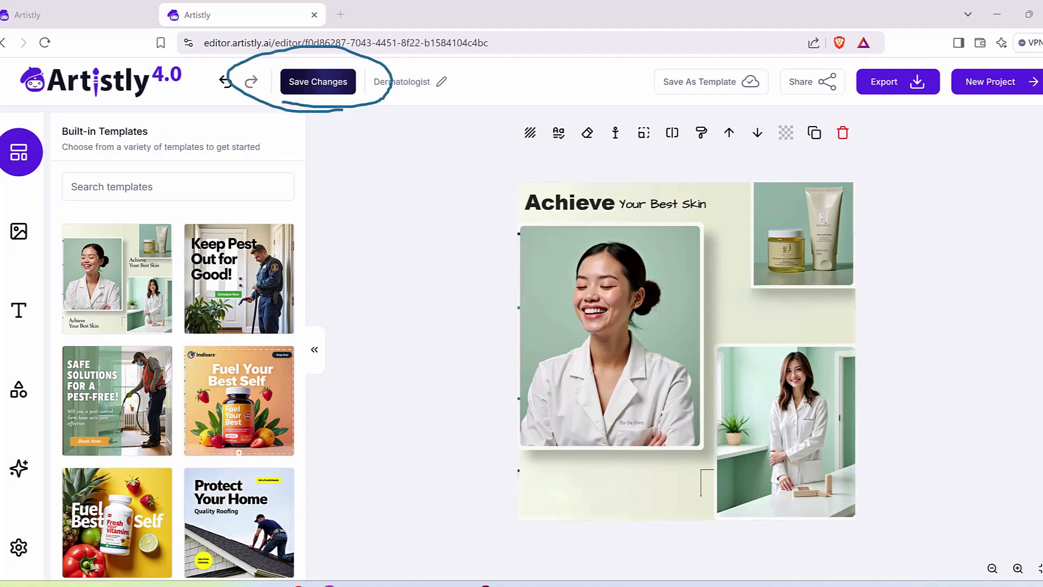
pyautogui.moveTo(673, 101)
pyautogui.mouseDown()
pyautogui.moveTo(762, 87)
pyautogui.moveTo(764, 74)
pyautogui.moveTo(656, 60)
pyautogui.moveTo(663, 102)
pyautogui.mouseUp()
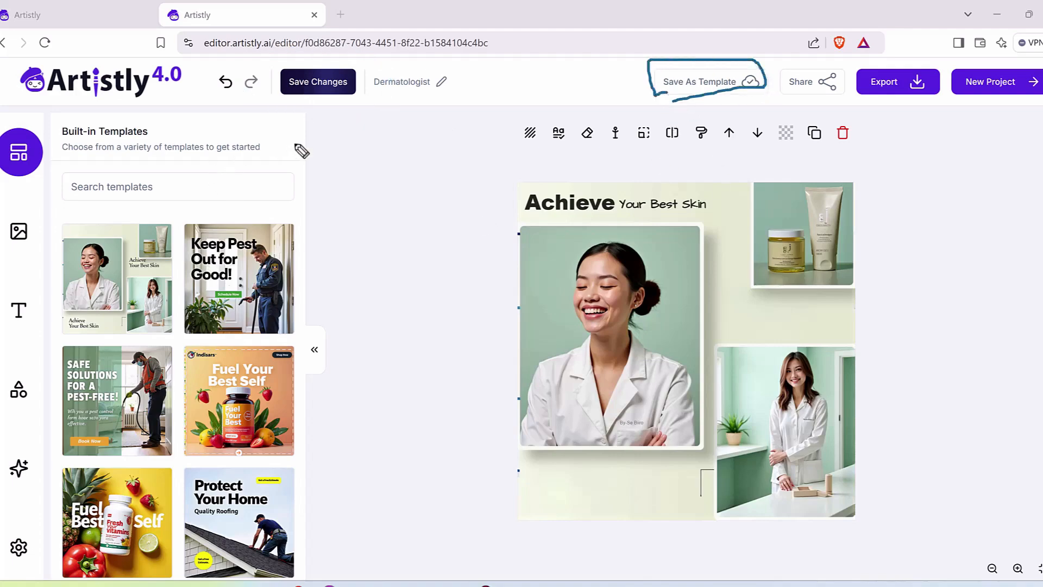
pyautogui.moveTo(305, 131); pyautogui.dragTo(142, 232)
pyautogui.moveTo(156, 197); pyautogui.dragTo(246, 217)
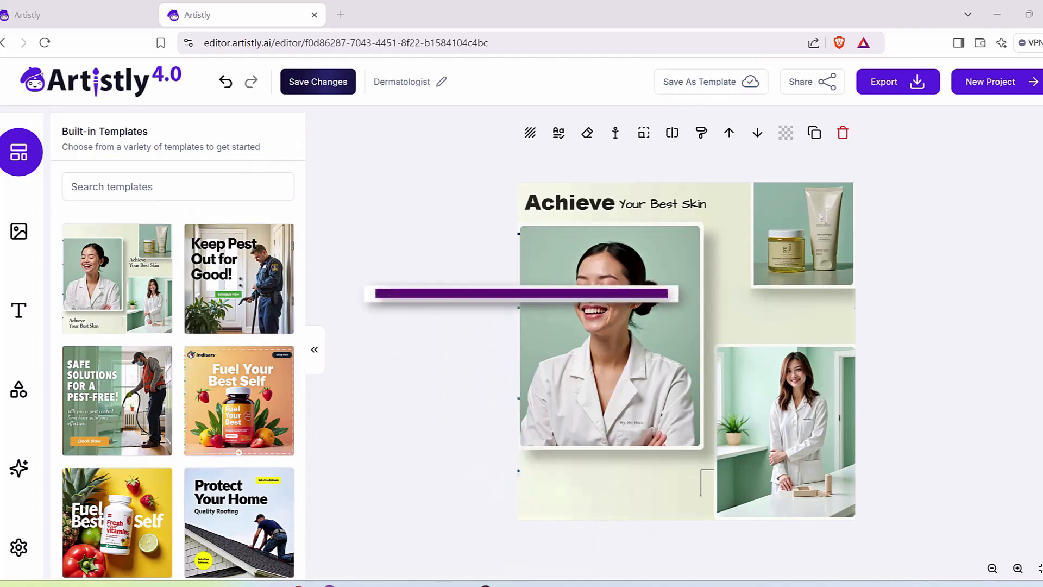
pyautogui.moveTo(863, 101)
pyautogui.mouseDown()
pyautogui.moveTo(938, 102)
pyautogui.moveTo(944, 65)
pyautogui.moveTo(854, 65)
pyautogui.moveTo(860, 104)
pyautogui.mouseUp()
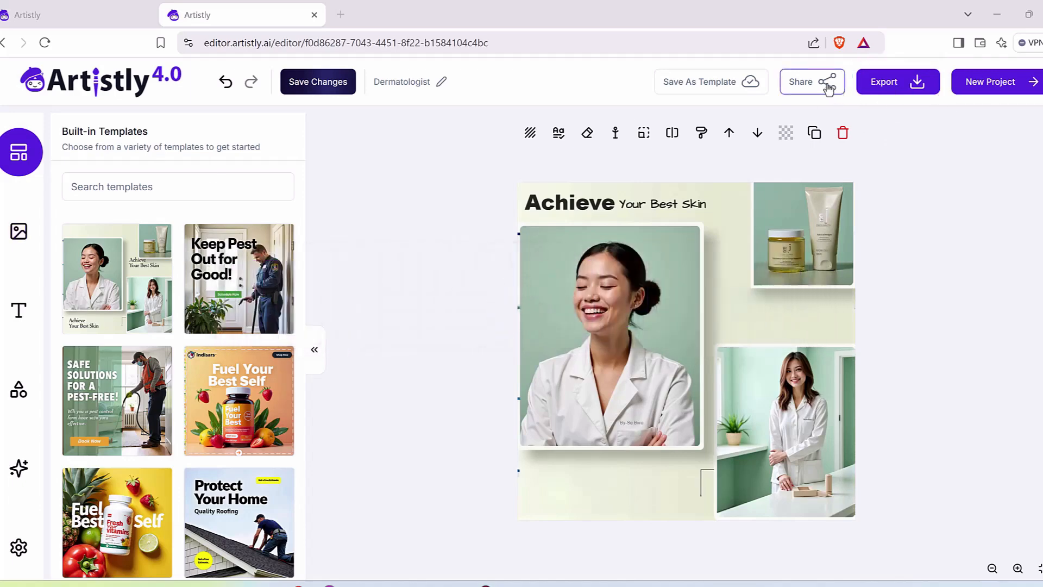
# Step: Show the public and private sharing options for the Dermatologist design and close them without sharing
pyautogui.click(827, 85)
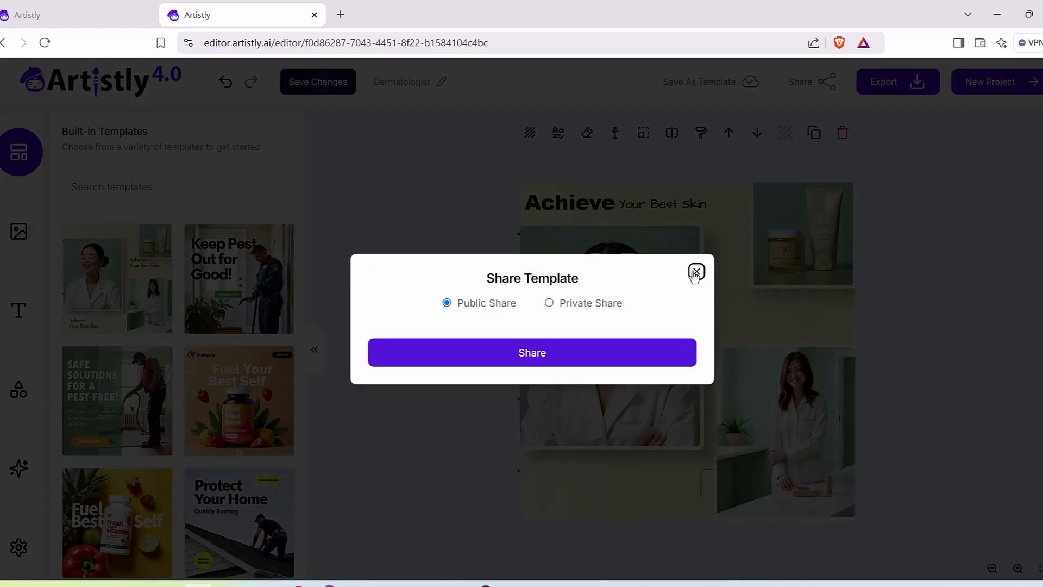
pyautogui.click(695, 272)
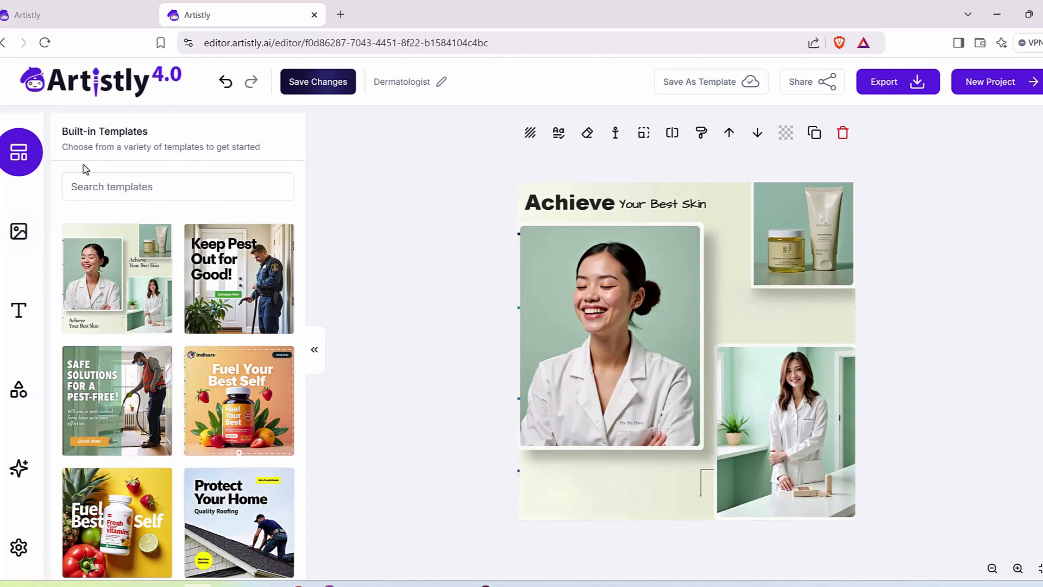
# Step: Review the editor's image library, text options, shapes and AI image tools in turn
pyautogui.click(22, 245)
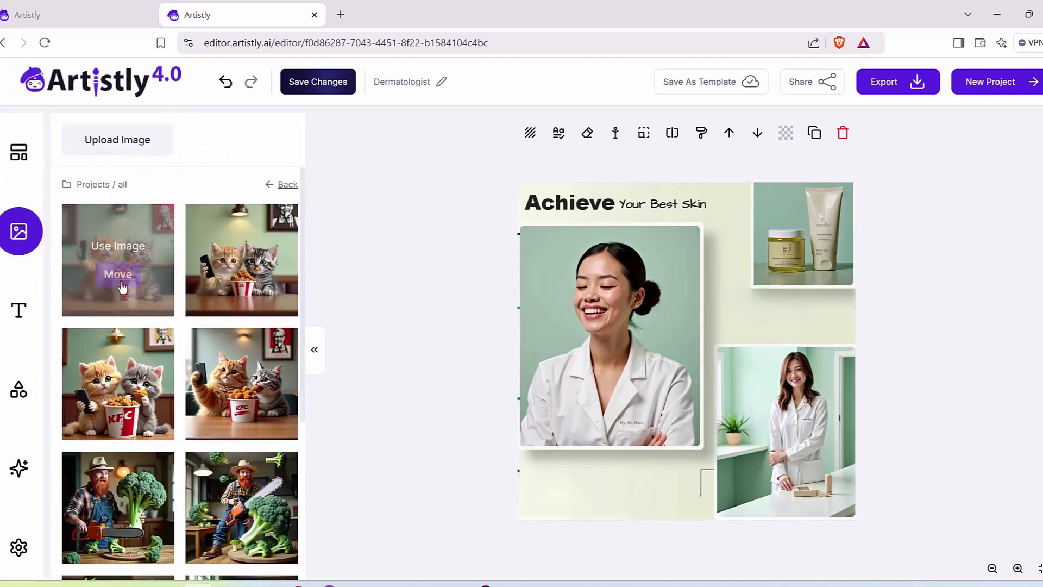
pyautogui.click(18, 311)
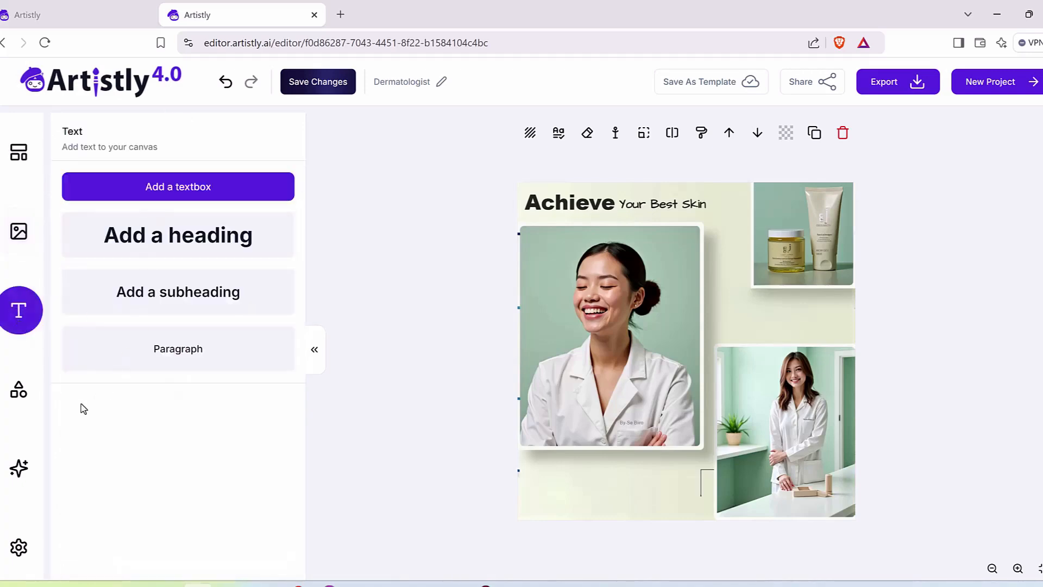
pyautogui.click(18, 389)
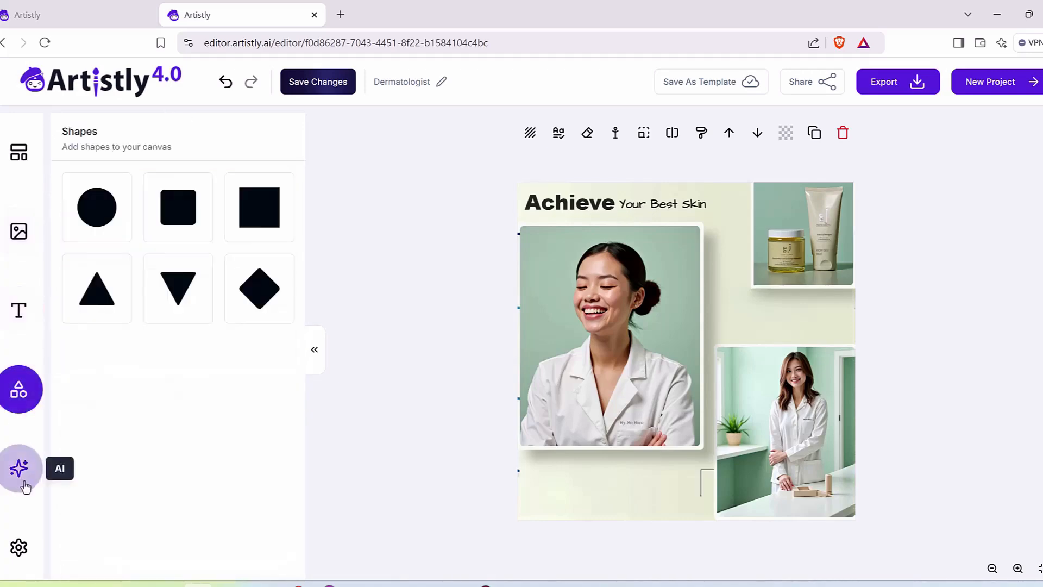
pyautogui.click(20, 469)
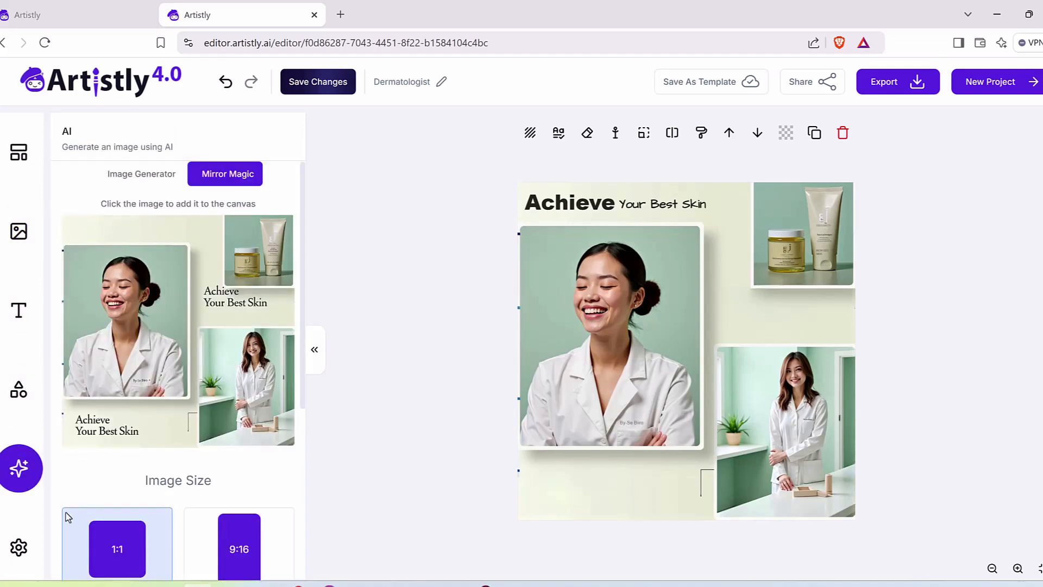
# Step: Browse the built-in templates, going through several pages of designs
pyautogui.click(18, 144)
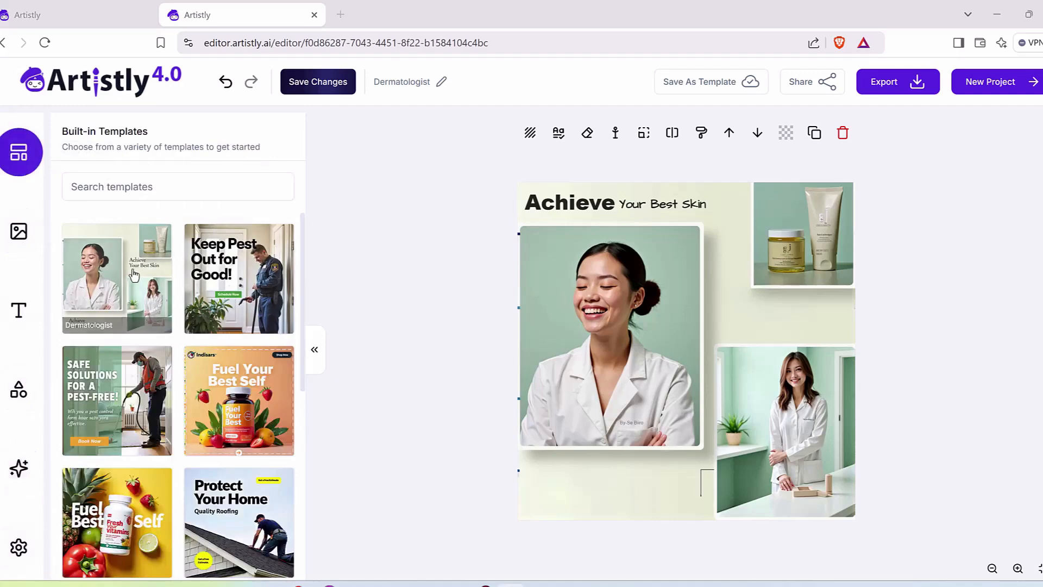
pyautogui.scroll(-10, 170, 303)
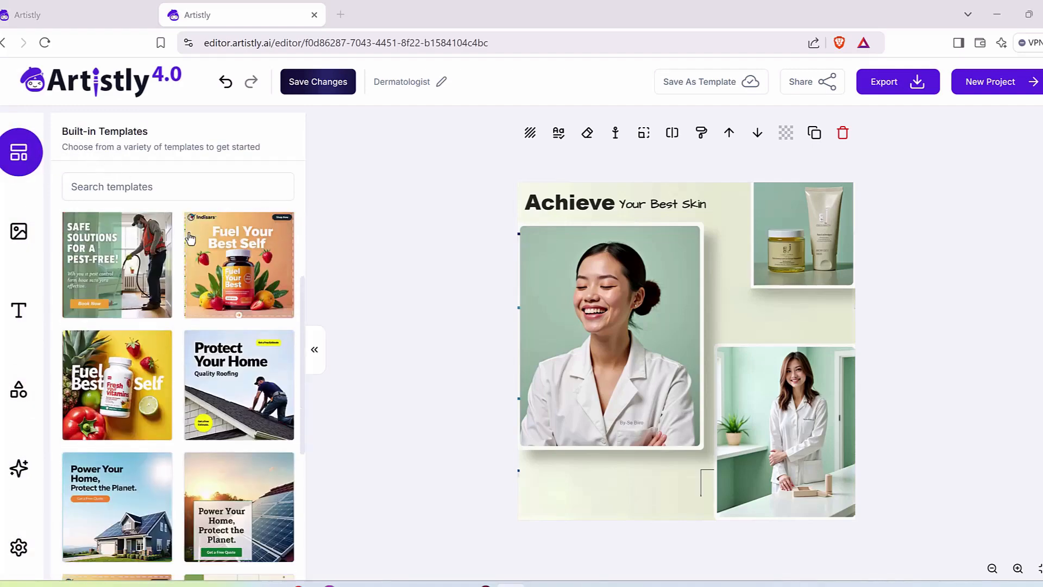
pyautogui.scroll(8, 170, 304)
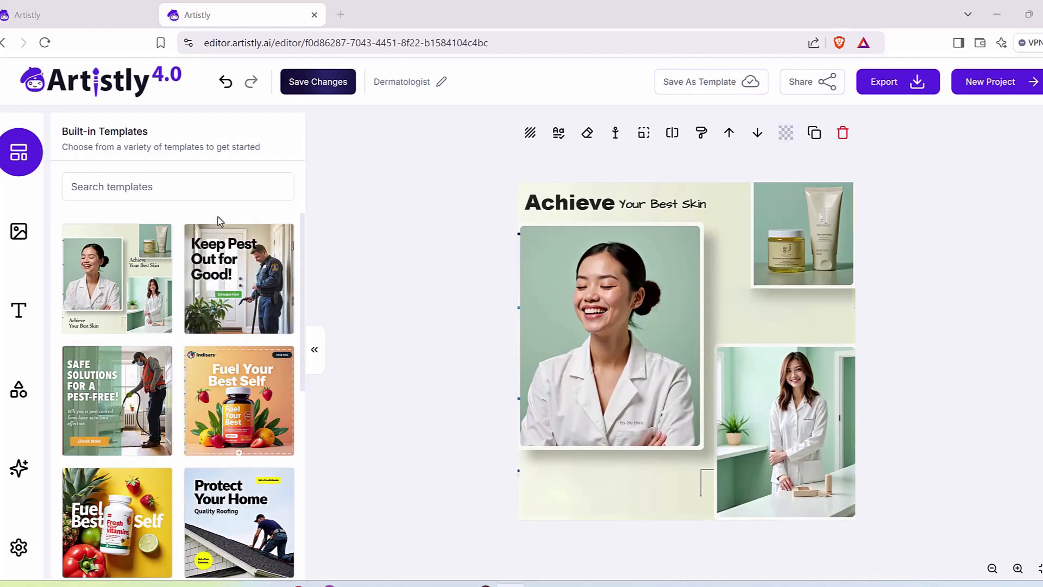
pyautogui.scroll(-8, 236, 487)
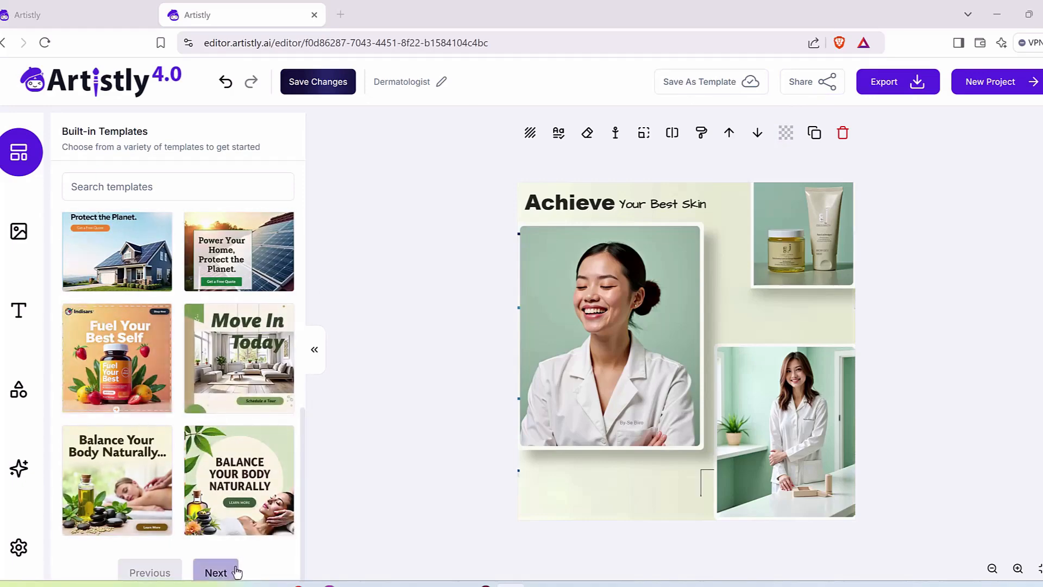
pyautogui.click(215, 570)
pyautogui.scroll(-5, 212, 307)
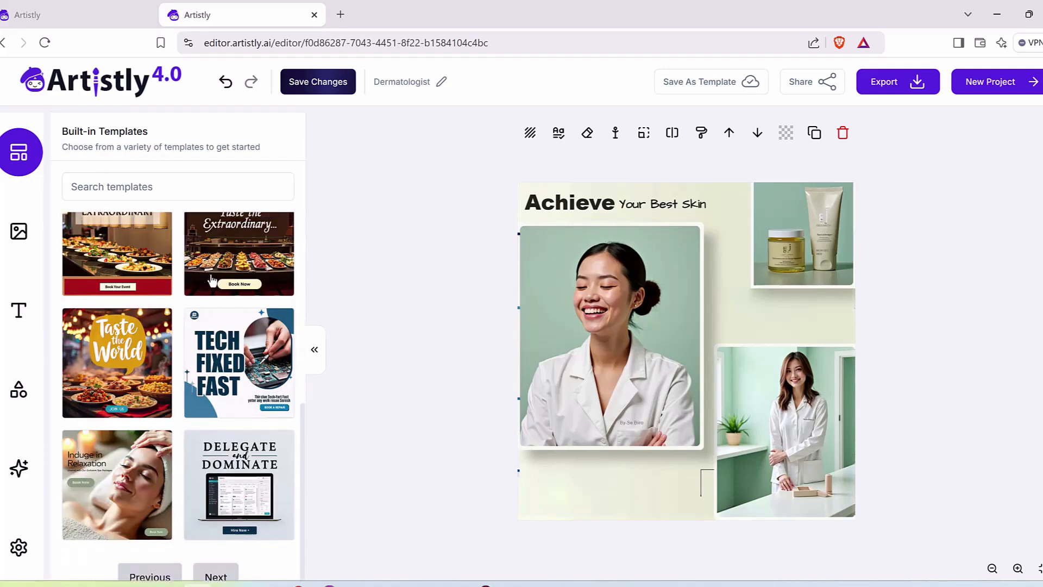
pyautogui.click(216, 572)
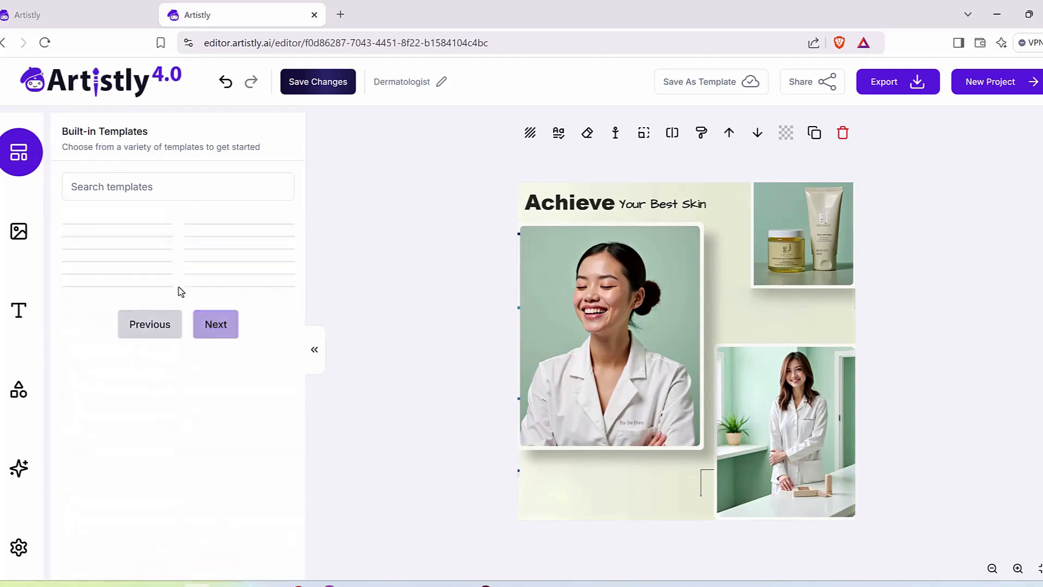
pyautogui.click(225, 563)
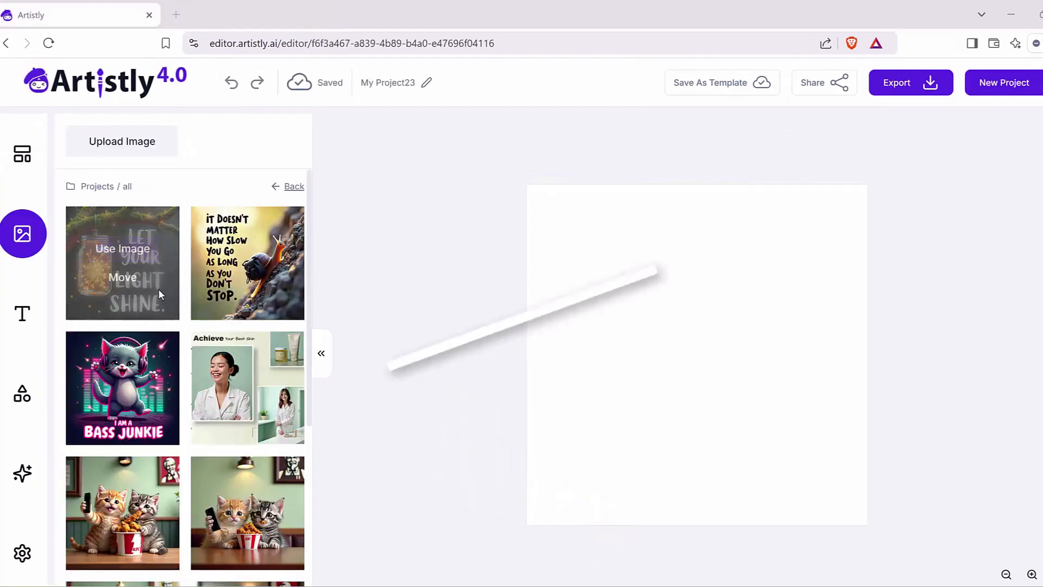
# Step: Place the 'Let Your Light Shine' mason jar image from the project library on the blank canvas
pyautogui.moveTo(146, 225)
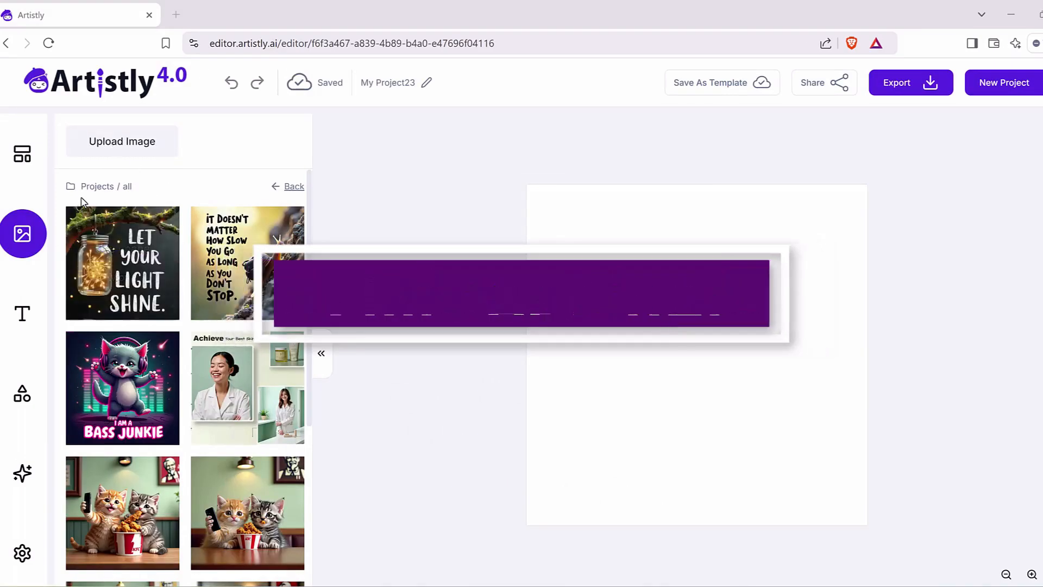
pyautogui.click(144, 249)
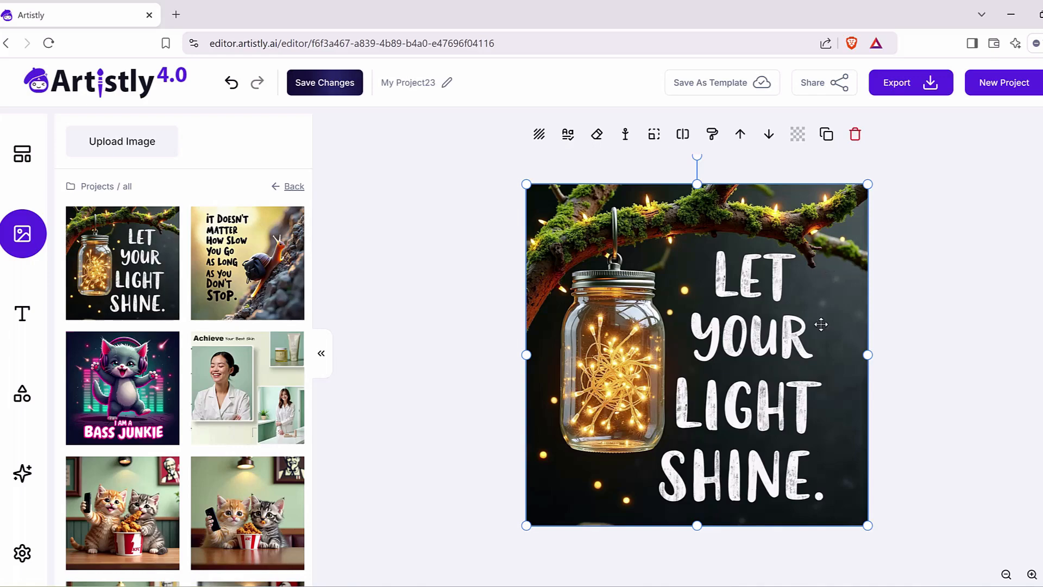
pyautogui.click(477, 319)
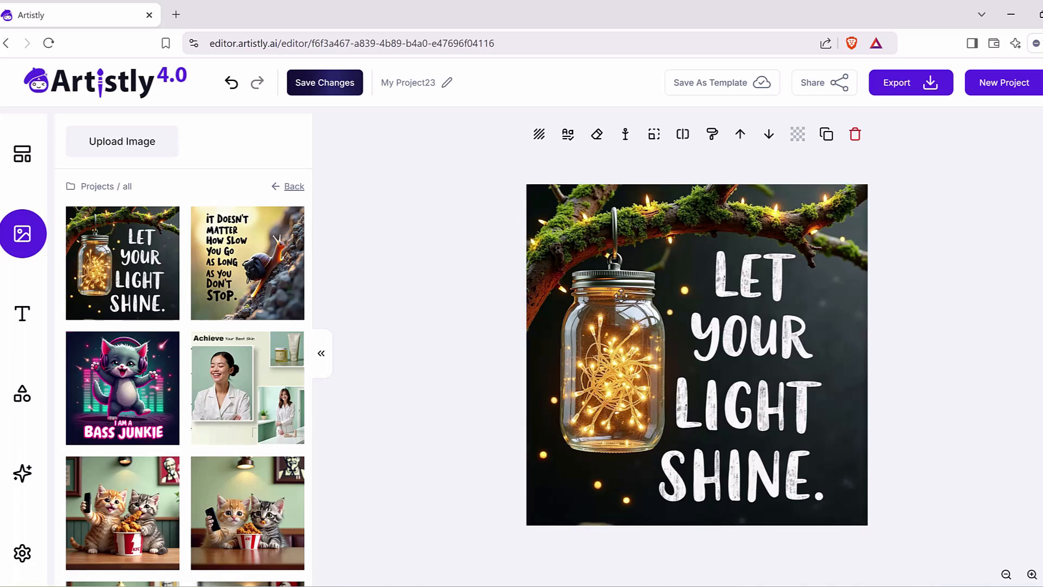
pyautogui.moveTo(618, 226); pyautogui.dragTo(163, 177)
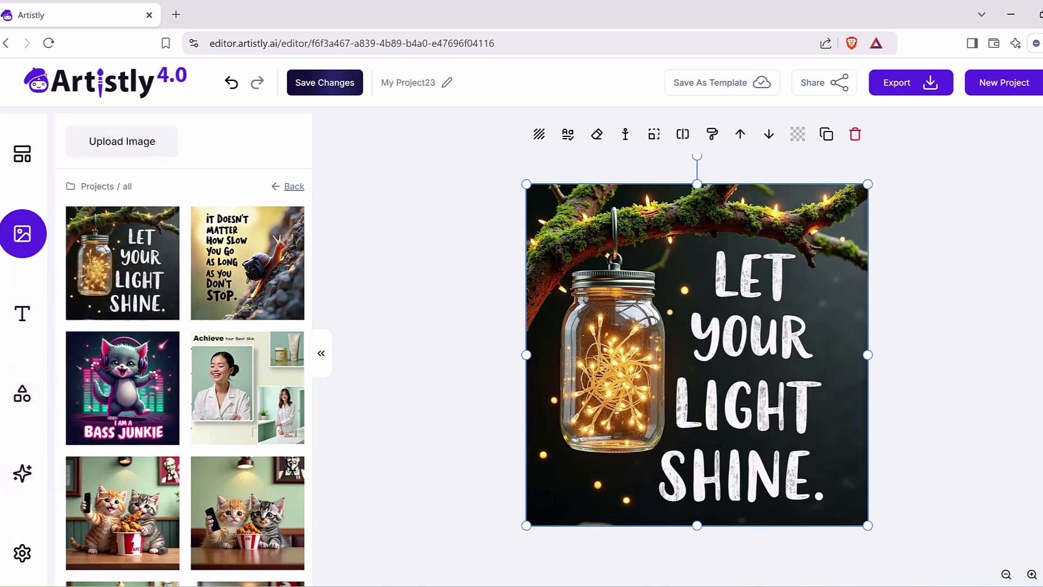
# Step: Use the AI Mirror Magic tool to generate a text description of the 'Let Your Light Shine' image
pyautogui.moveTo(38, 447)
pyautogui.mouseDown()
pyautogui.moveTo(48, 494)
pyautogui.moveTo(30, 451)
pyautogui.mouseUp()
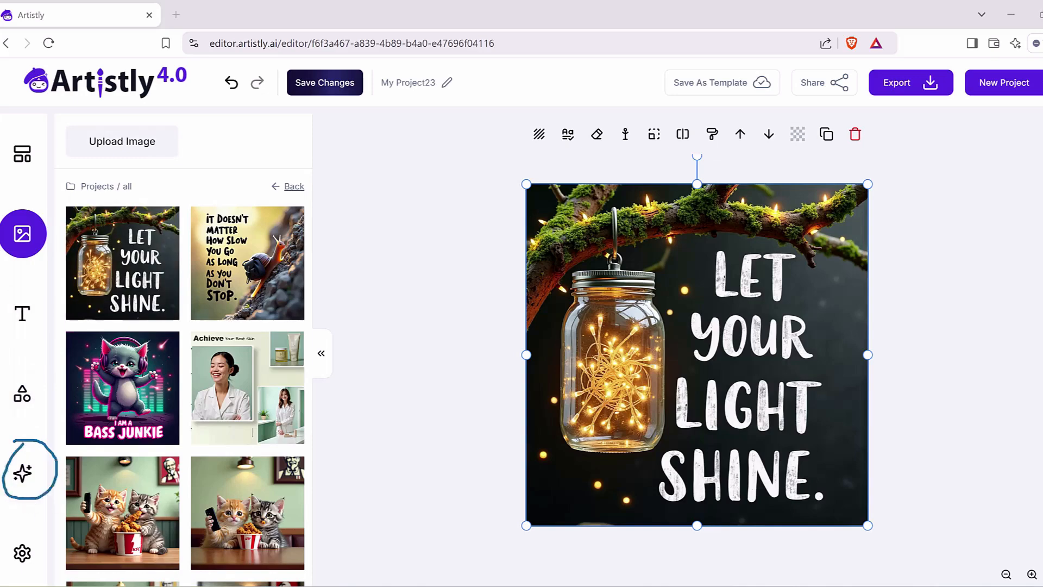
pyautogui.click(22, 472)
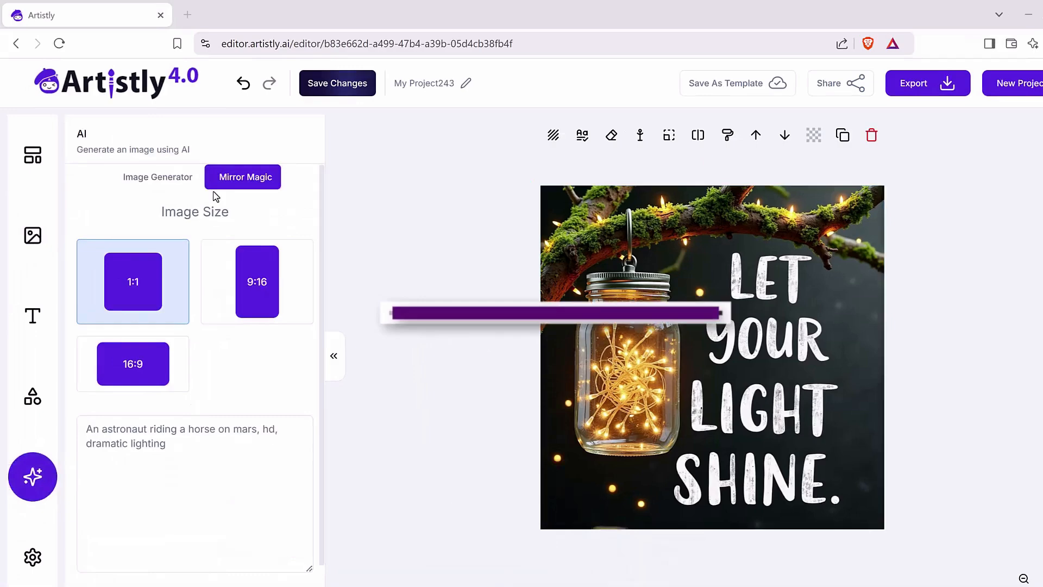
pyautogui.click(250, 184)
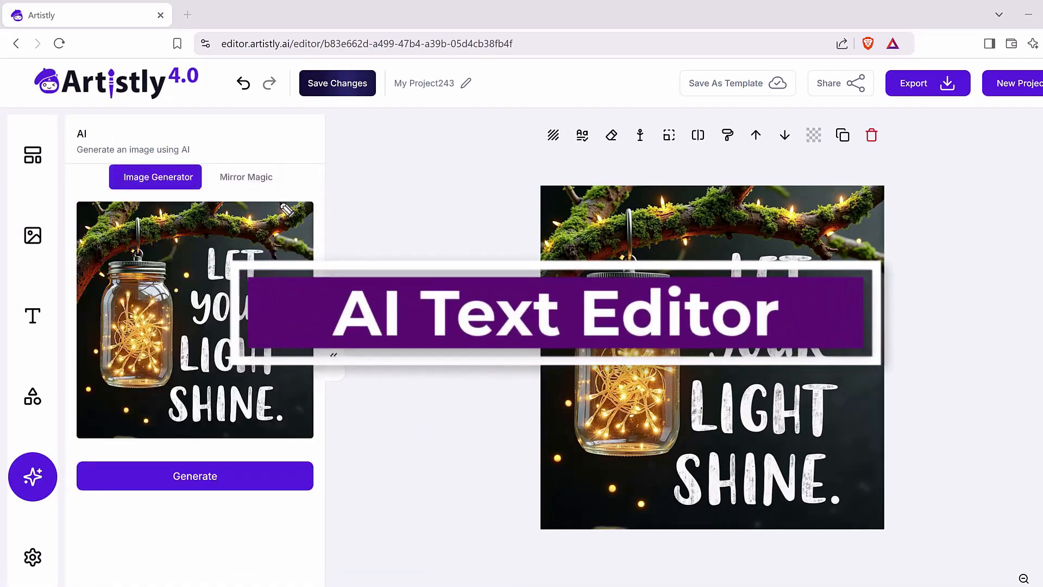
pyautogui.moveTo(101, 196)
pyautogui.mouseDown()
pyautogui.moveTo(69, 198)
pyautogui.moveTo(83, 451)
pyautogui.moveTo(281, 452)
pyautogui.moveTo(320, 436)
pyautogui.moveTo(360, 186)
pyautogui.moveTo(95, 196)
pyautogui.mouseUp()
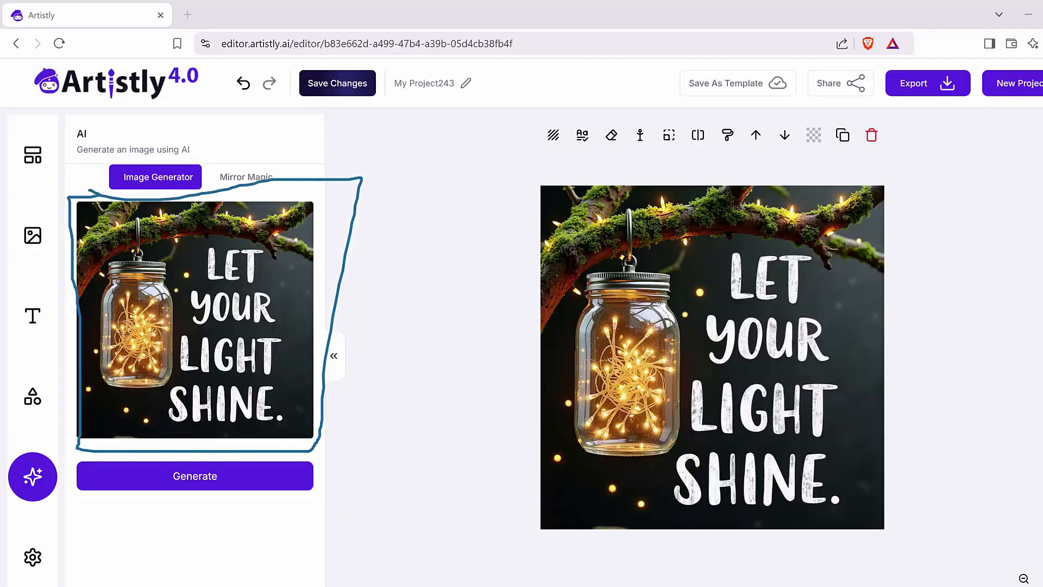
pyautogui.click(270, 484)
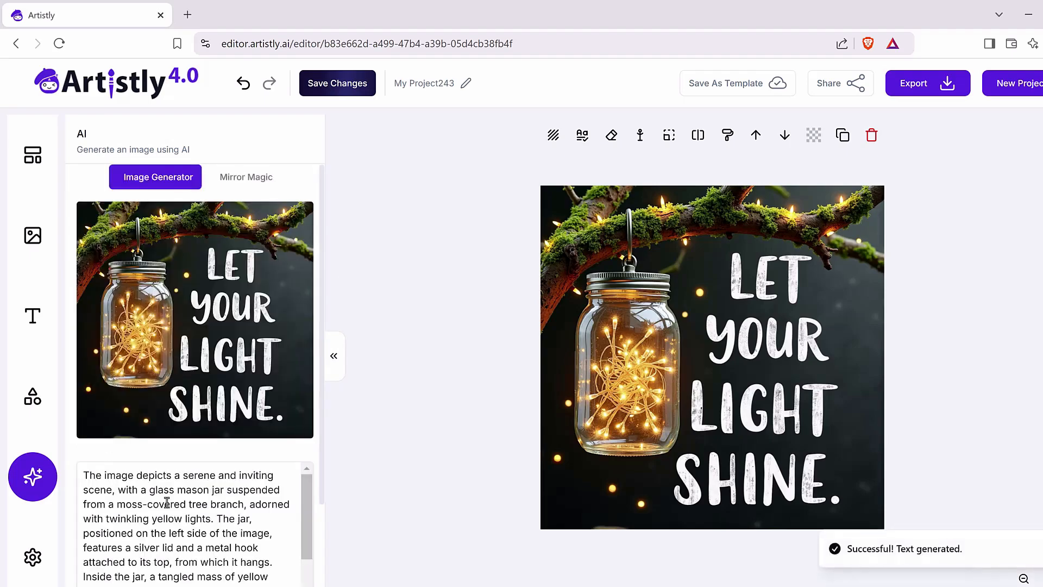
# Step: Look over the generated description and switch to the AI image generation form that uses it as the prompt
pyautogui.scroll(-10, 167, 502)
pyautogui.scroll(10, 167, 502)
pyautogui.click(246, 177)
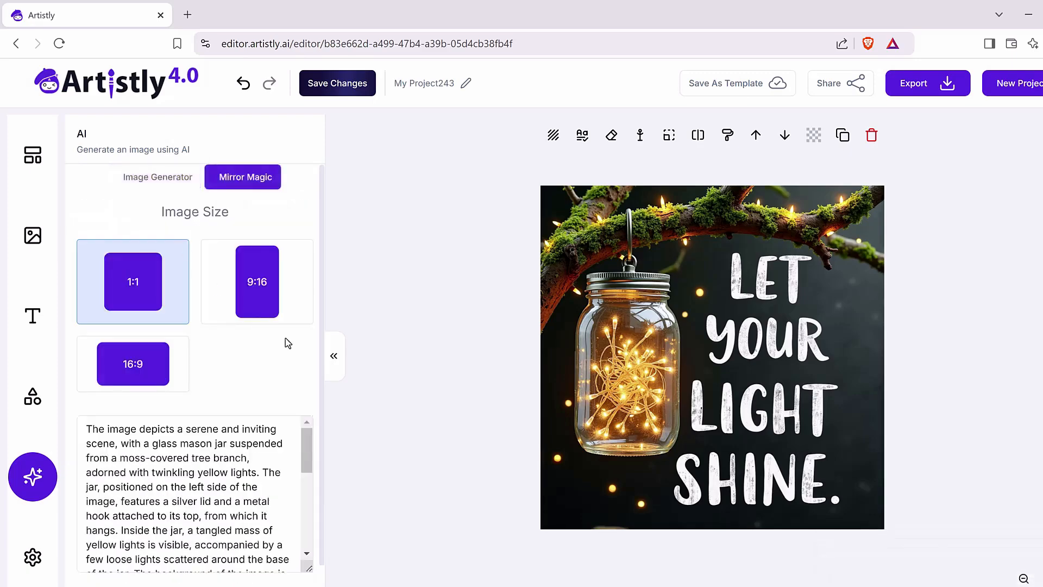
pyautogui.scroll(-1, 315, 361)
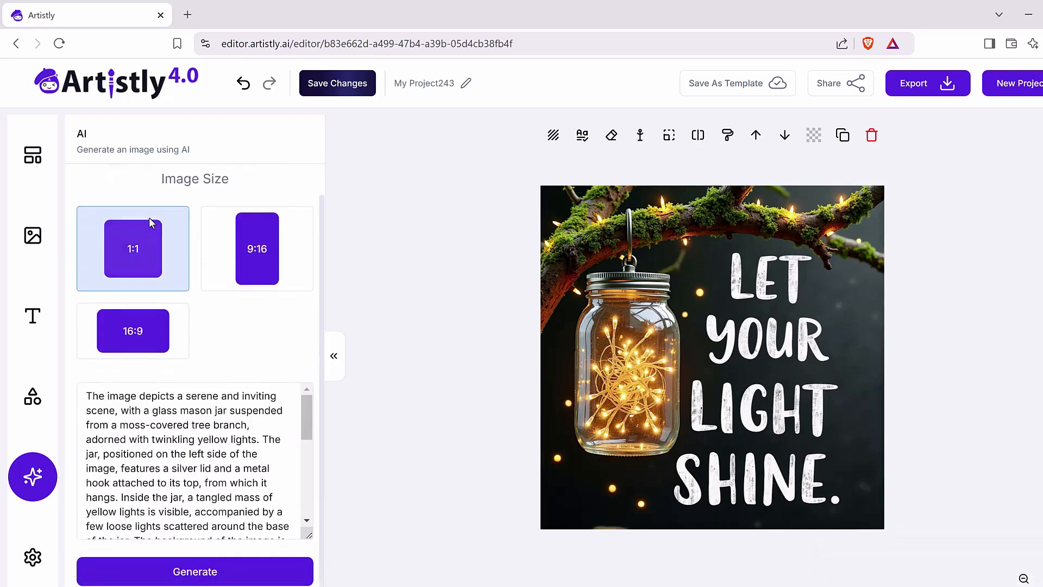
pyautogui.scroll(-3, 218, 436)
pyautogui.scroll(-4, 218, 436)
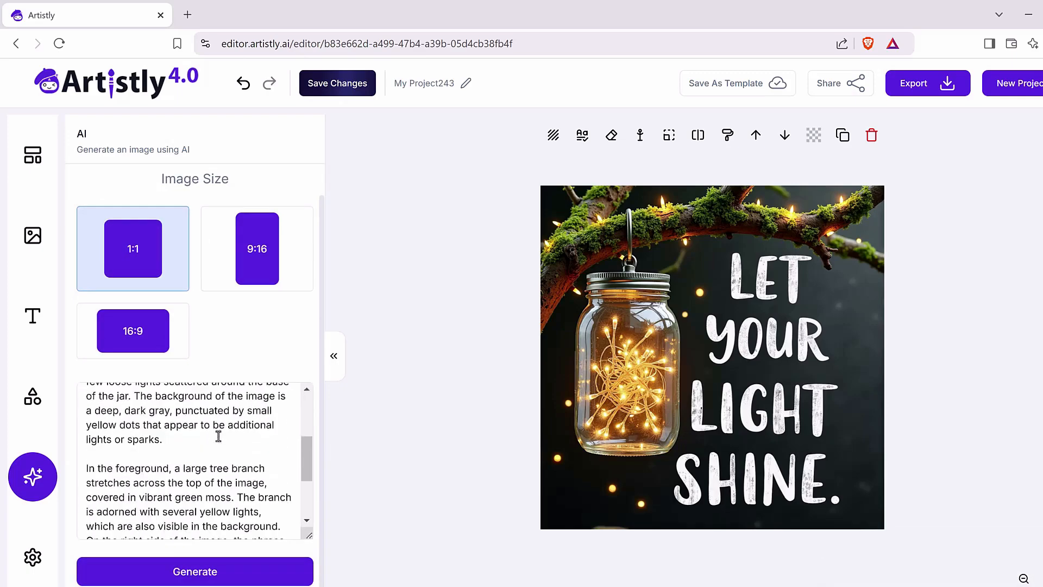
# Step: Replace the phrase 'LET YOUR LIGHT SHINE' in the prompt with 'LIGHT BULB MOMENT' and generate a 1:1 image
pyautogui.click(90, 440)
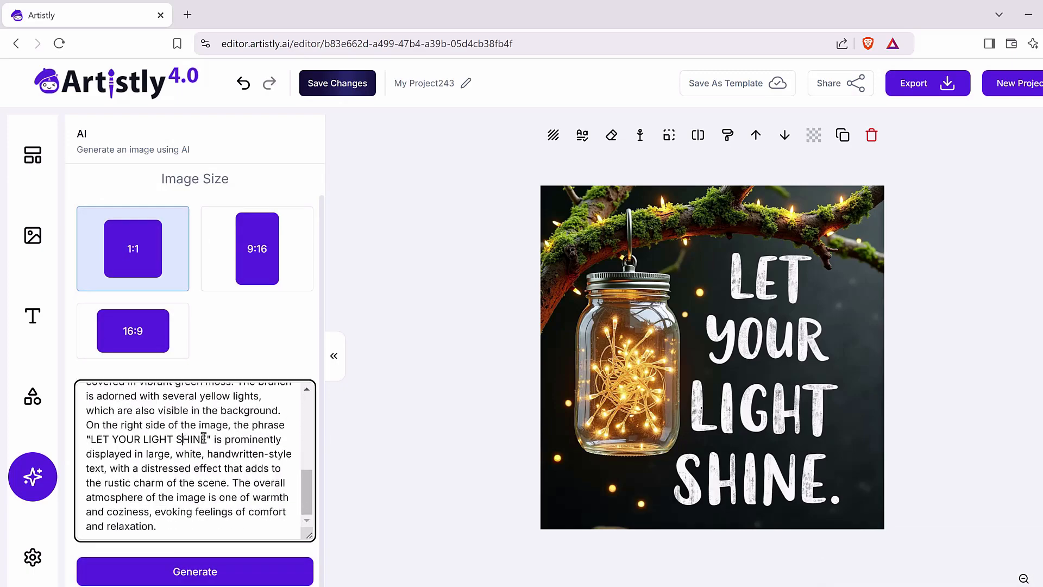
pyautogui.moveTo(207, 439); pyautogui.dragTo(87, 440)
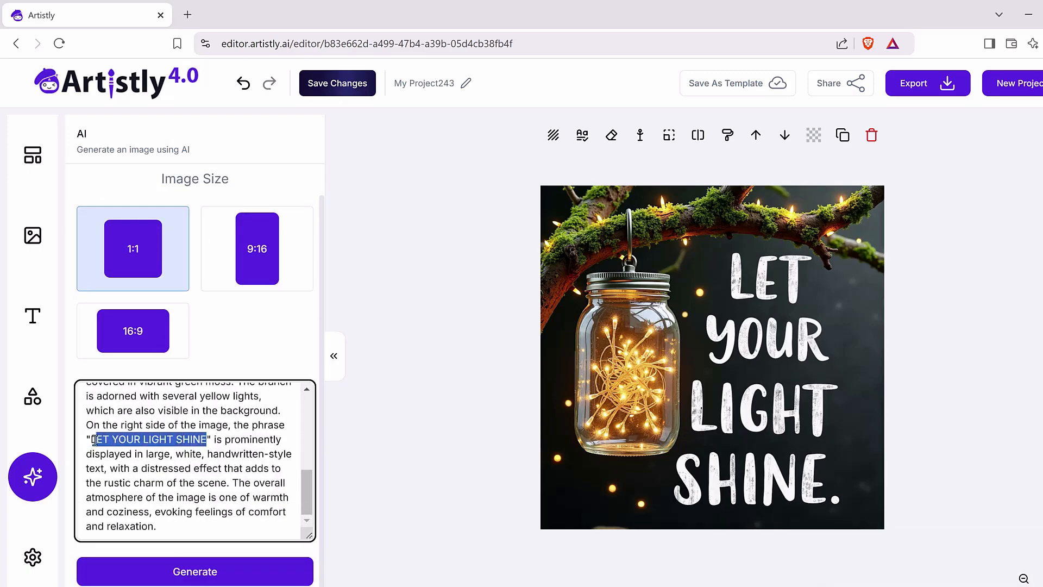
pyautogui.write('LIGHT BULB MO')
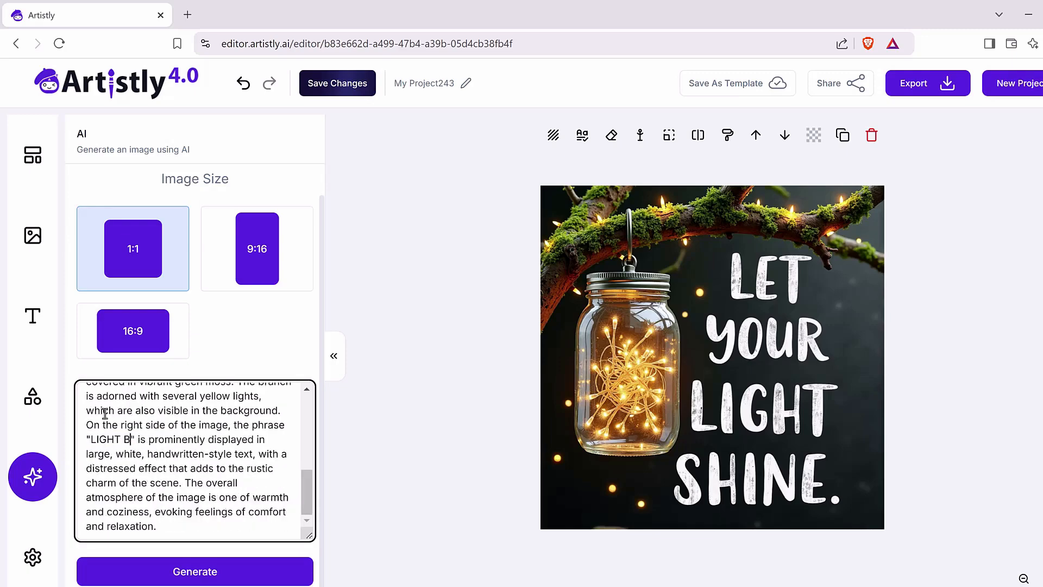
pyautogui.write('MENT')
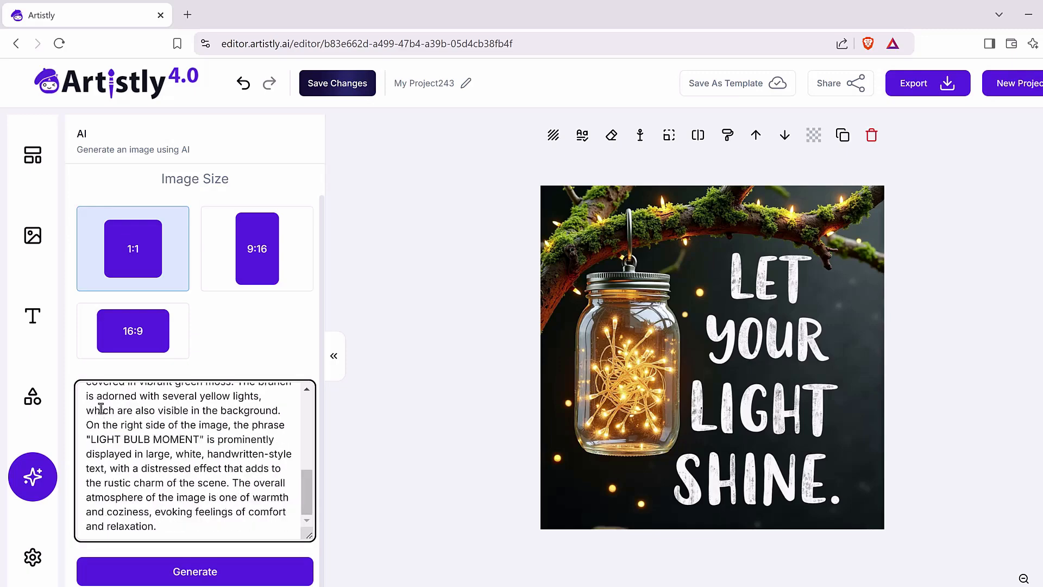
pyautogui.click(231, 577)
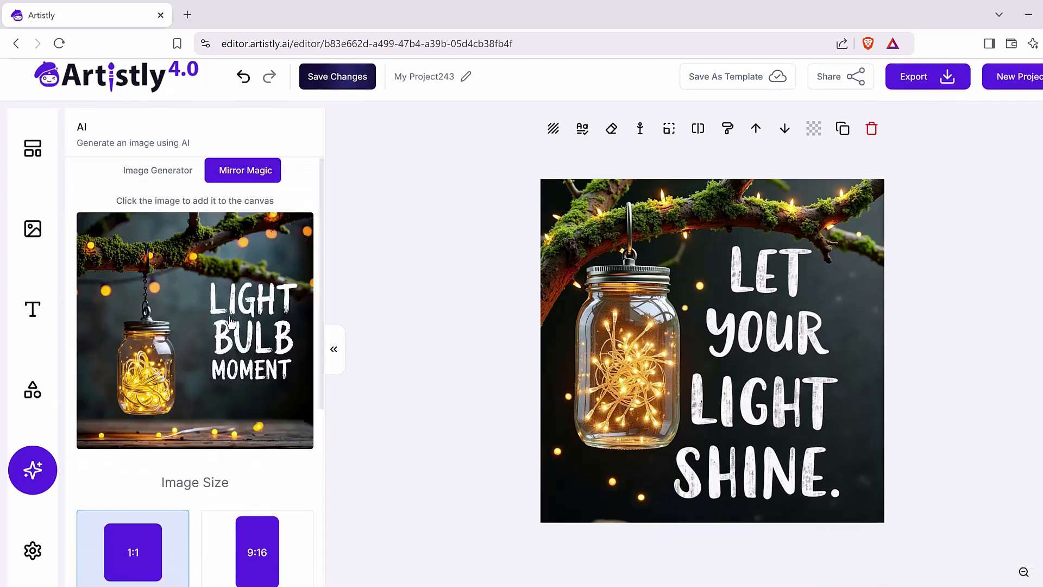
pyautogui.moveTo(231, 323); pyautogui.dragTo(253, 329)
pyautogui.moveTo(403, 315)
pyautogui.mouseDown()
pyautogui.moveTo(549, 348)
pyautogui.moveTo(562, 367)
pyautogui.moveTo(538, 369)
pyautogui.mouseUp()
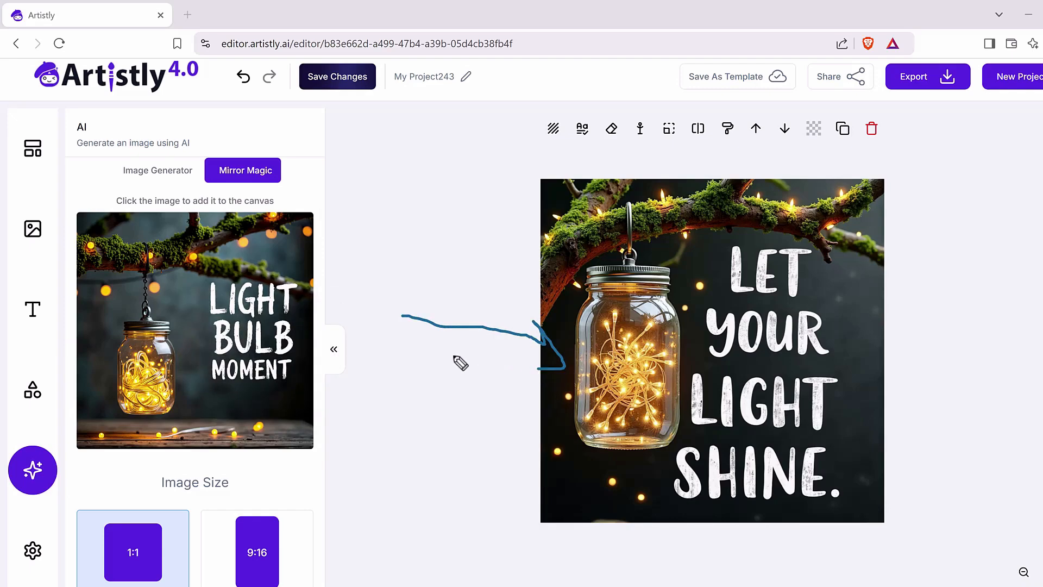
pyautogui.moveTo(392, 243)
pyautogui.mouseDown()
pyautogui.moveTo(290, 312)
pyautogui.moveTo(330, 316)
pyautogui.mouseUp()
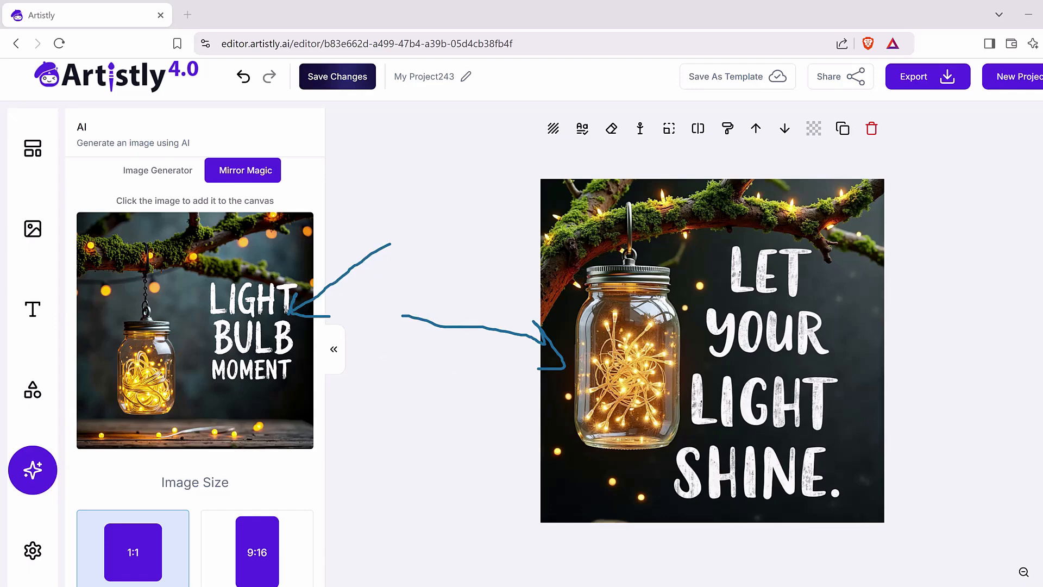
pyautogui.press('Escape')
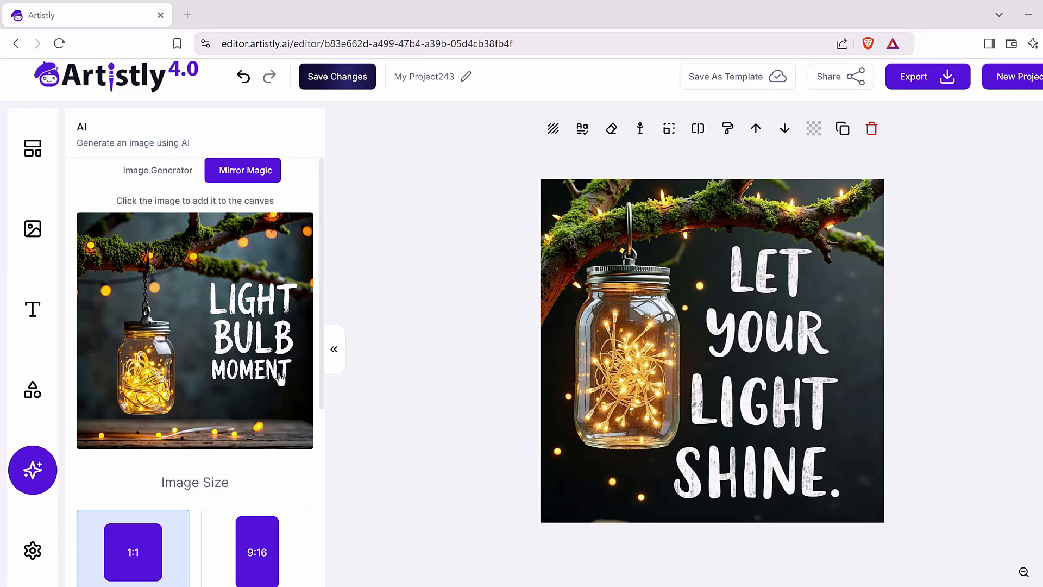
# Step: Add the generated 'LIGHT BULB MOMENT' image to the canvas and shift it aside to expose the original image beneath
pyautogui.click(211, 322)
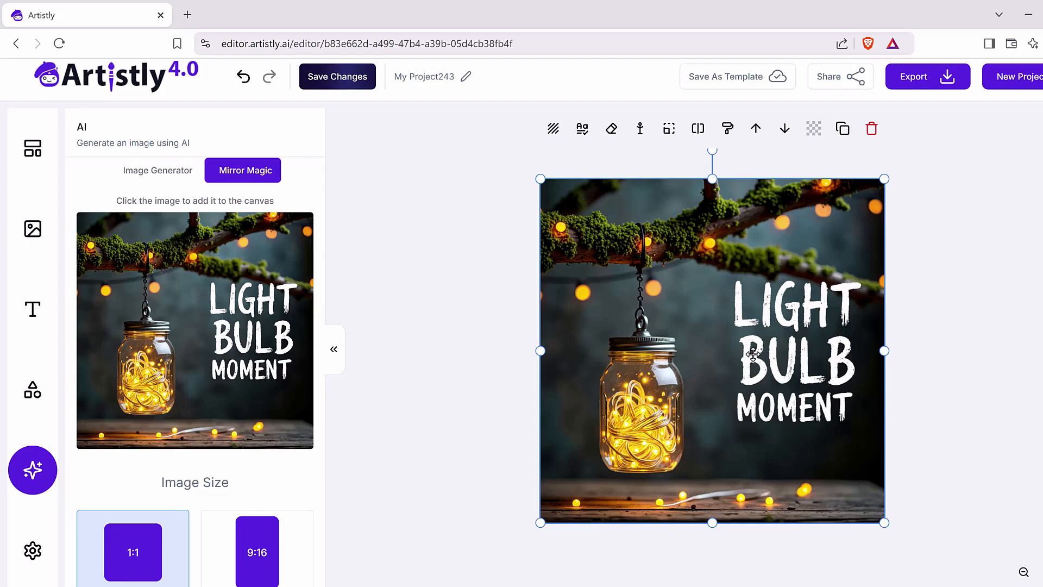
pyautogui.moveTo(751, 337); pyautogui.dragTo(807, 336)
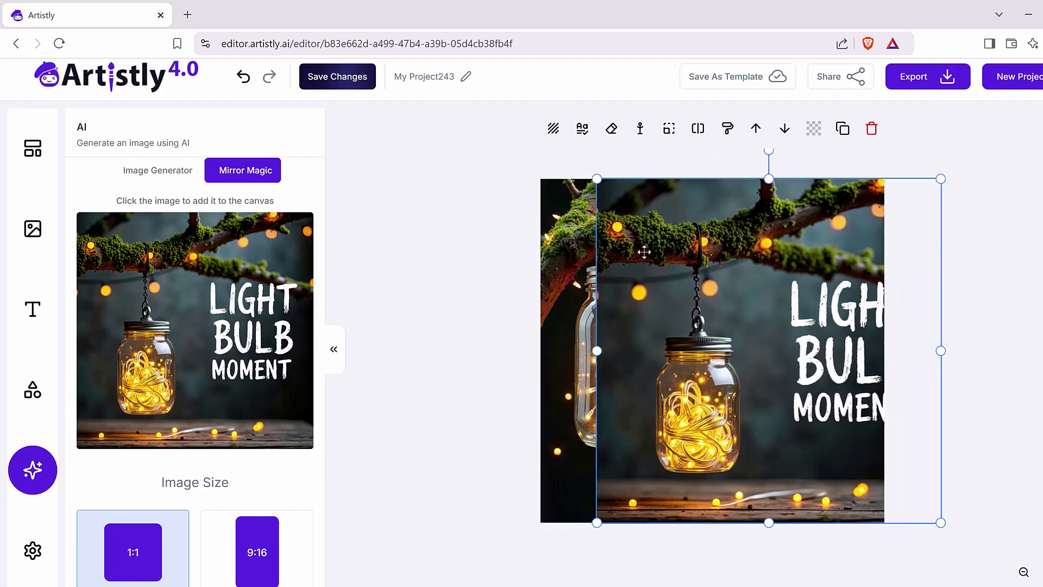
pyautogui.moveTo(662, 209); pyautogui.dragTo(600, 181)
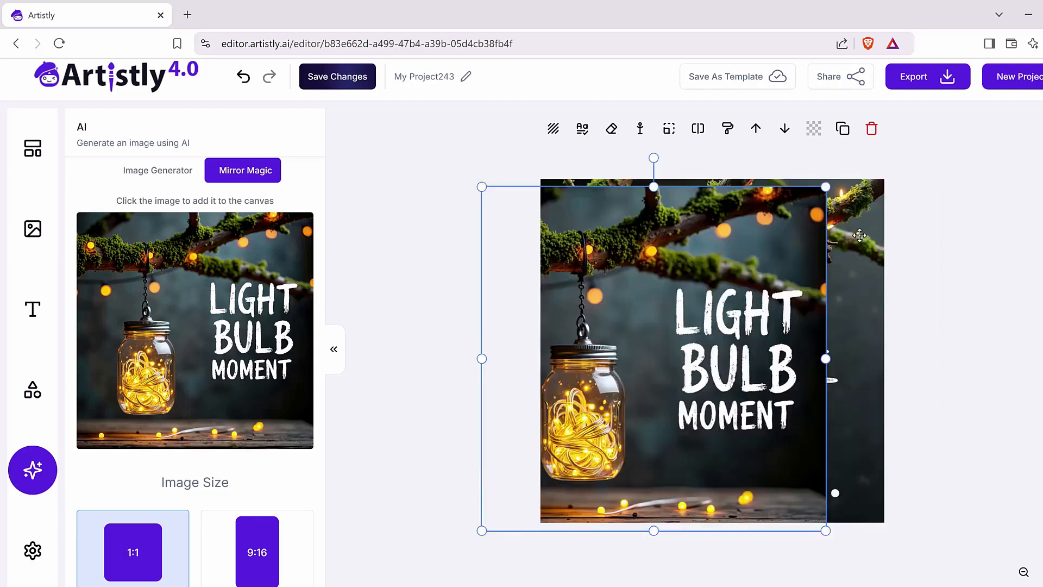
# Step: Delete the original 'LET YOUR LIGHT SHINE' image and reposition the new image to fill most of the canvas
pyautogui.click(871, 212)
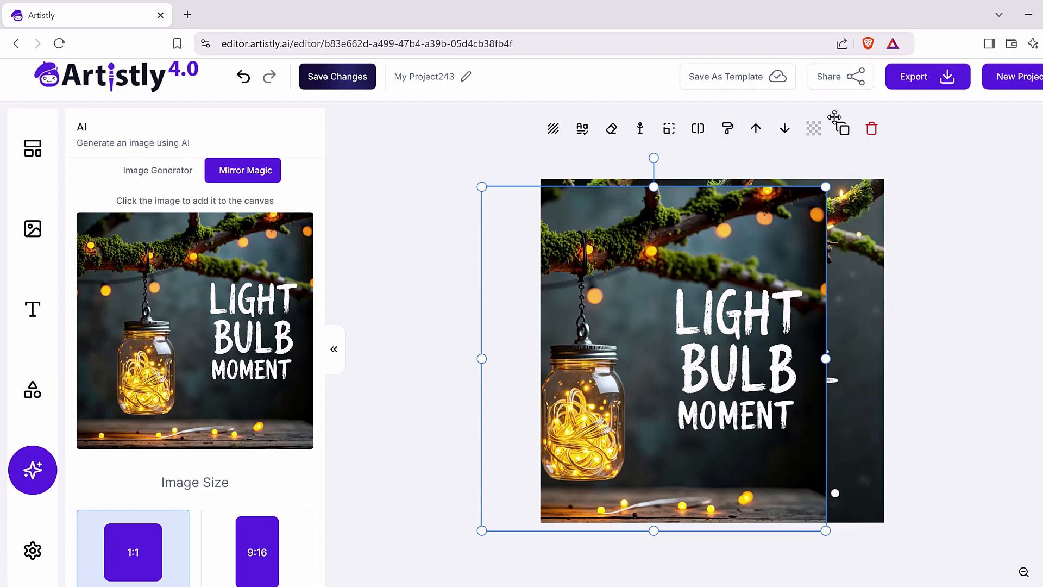
pyautogui.click(872, 129)
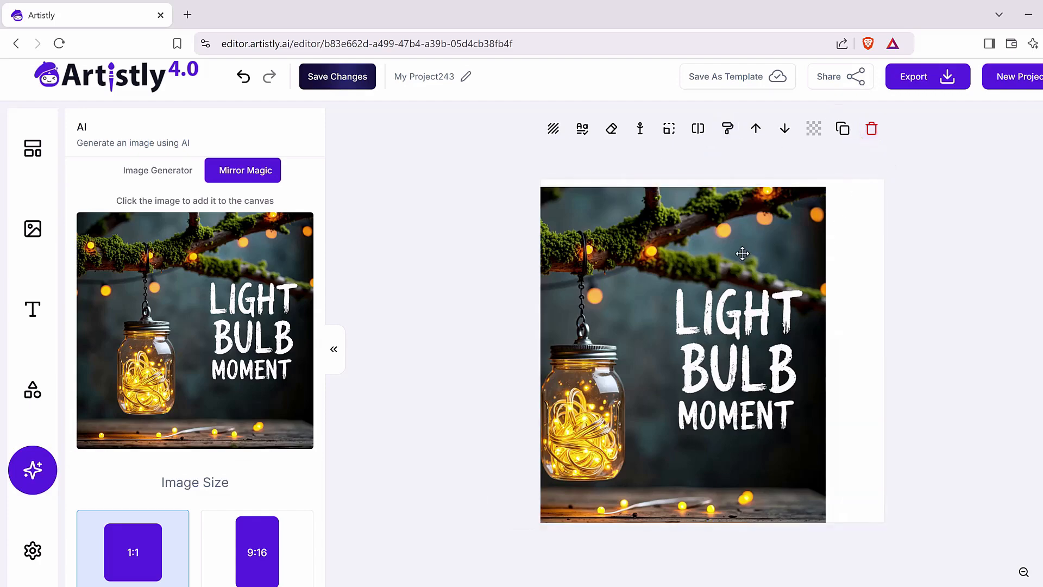
pyautogui.click(714, 433)
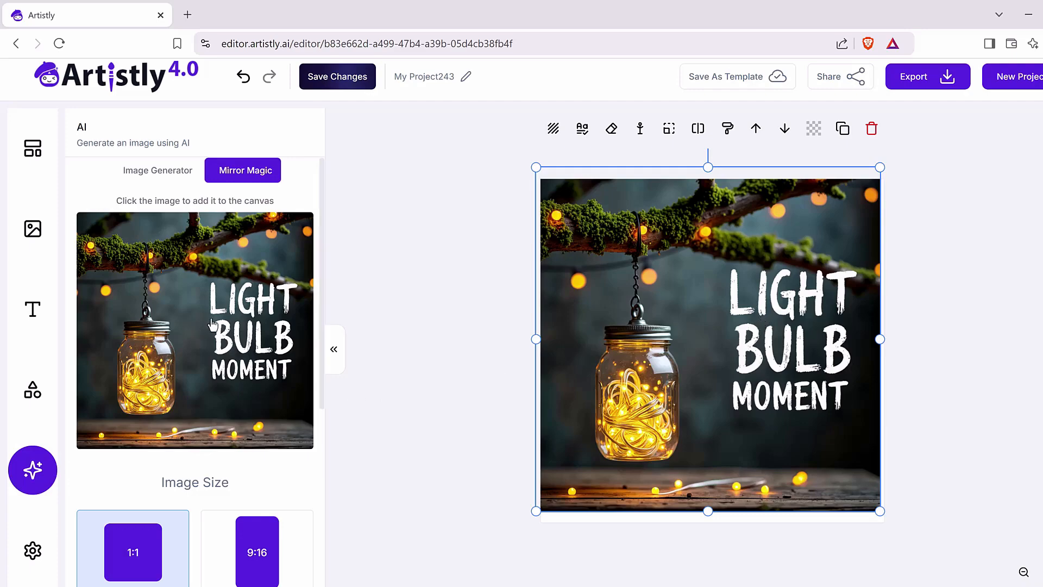
# Step: Grab the wording from the 'LIGHT BULB MOMENT' image with the Text Editor to turn it into editable text
pyautogui.scroll(-3, 216, 326)
pyautogui.scroll(1, 838, 405)
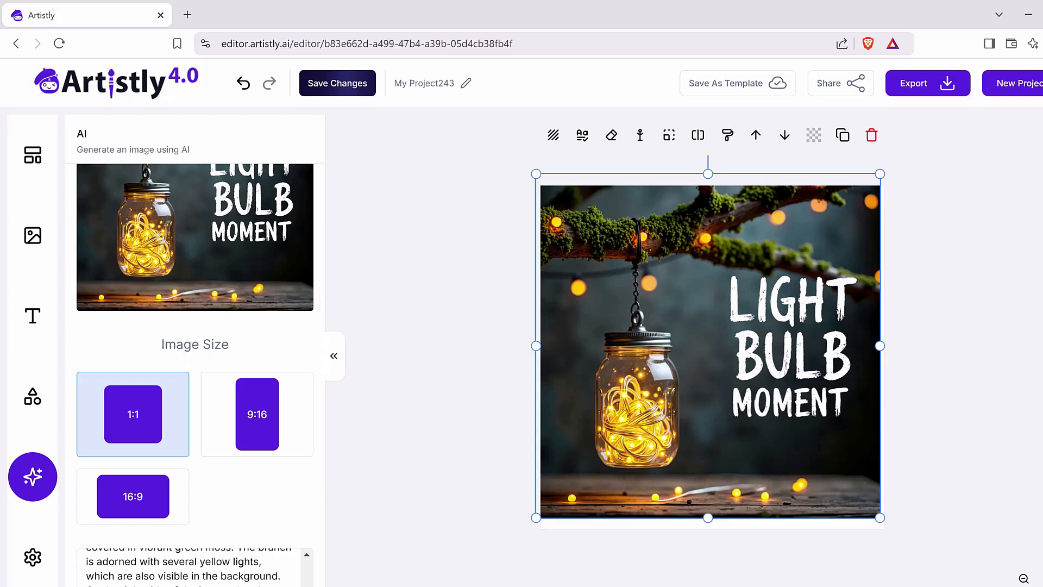
pyautogui.moveTo(653, 152)
pyautogui.mouseDown()
pyautogui.moveTo(629, 118)
pyautogui.moveTo(656, 122)
pyautogui.moveTo(655, 151)
pyautogui.mouseUp()
pyautogui.moveTo(598, 158); pyautogui.dragTo(600, 154)
pyautogui.click(582, 135)
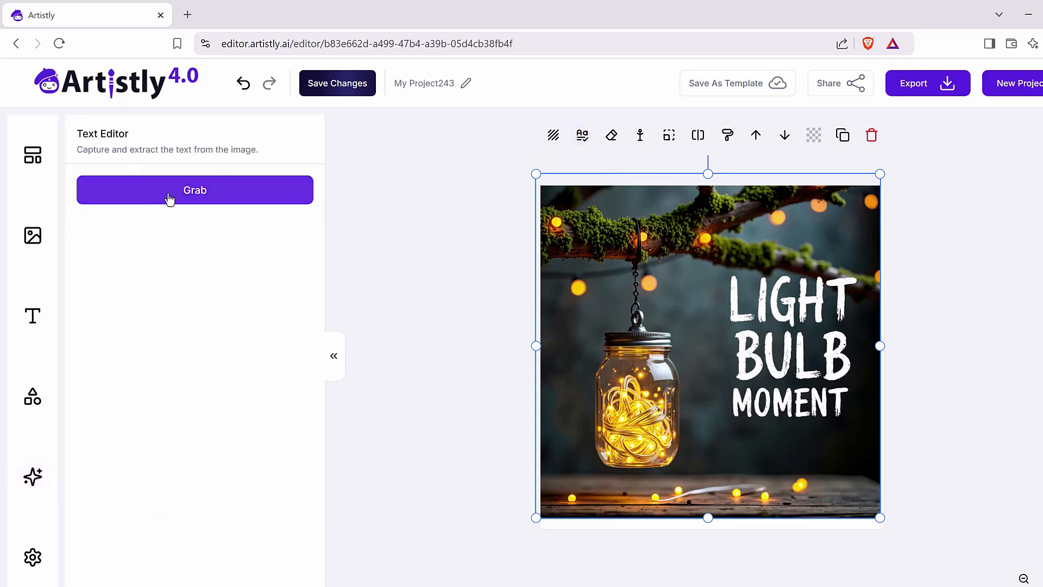
pyautogui.click(170, 199)
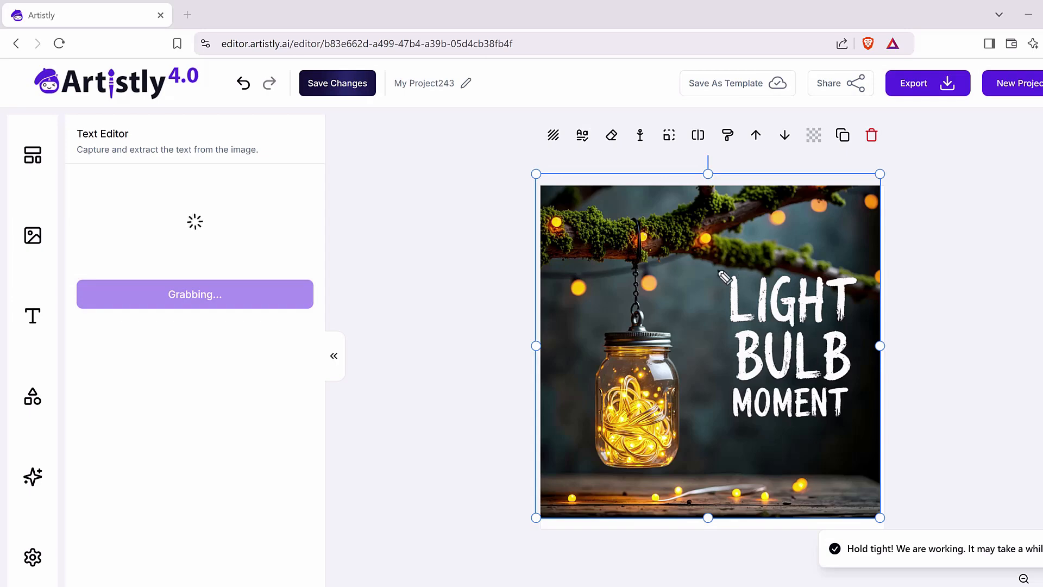
pyautogui.moveTo(724, 267)
pyautogui.mouseDown()
pyautogui.moveTo(881, 270)
pyautogui.moveTo(878, 457)
pyautogui.moveTo(811, 470)
pyautogui.moveTo(723, 272)
pyautogui.mouseUp()
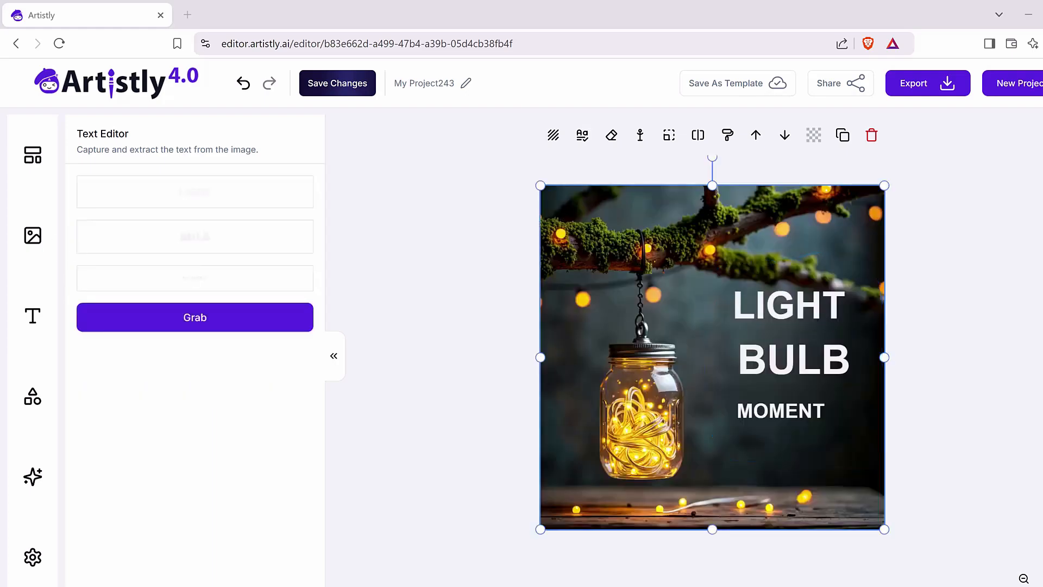
# Step: Try the Impact, Lobster, Pacifico, Rakkas and Roboto fonts on the word 'LIGHT'
pyautogui.click(792, 304)
pyautogui.doubleClick(794, 313)
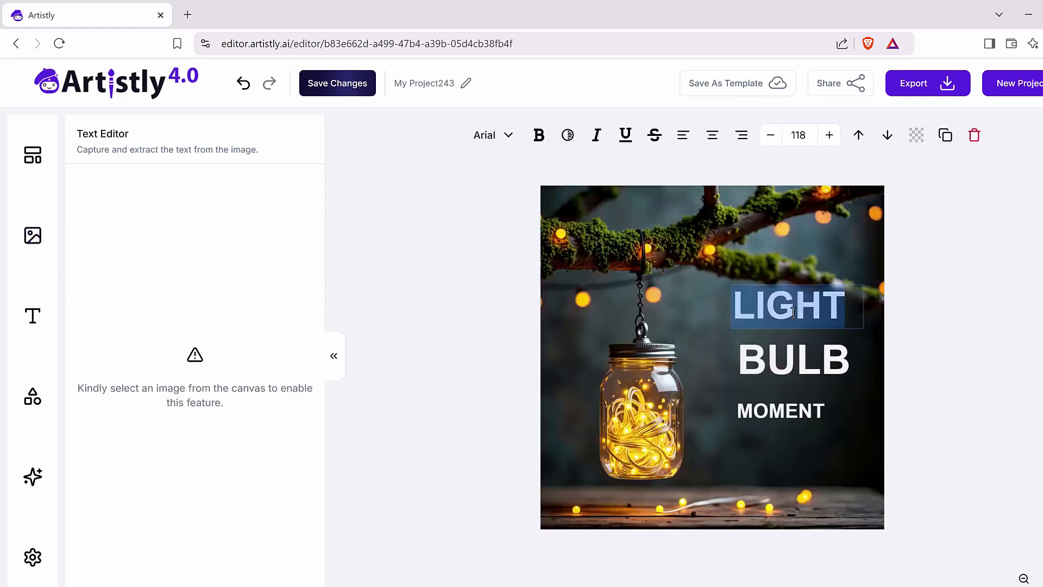
pyautogui.click(503, 135)
pyautogui.scroll(-5, 214, 421)
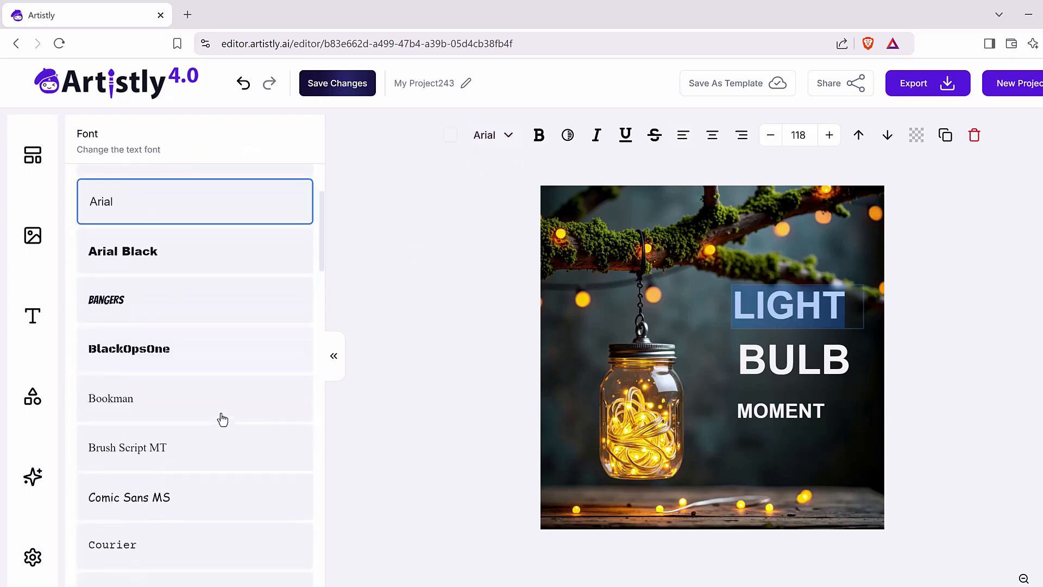
pyautogui.scroll(-5, 158, 388)
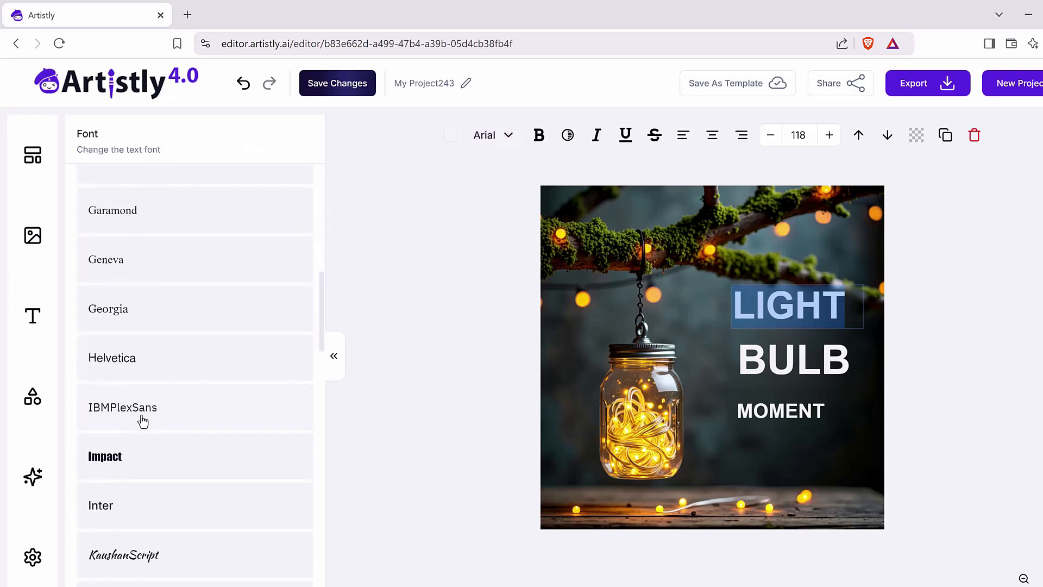
pyautogui.click(131, 462)
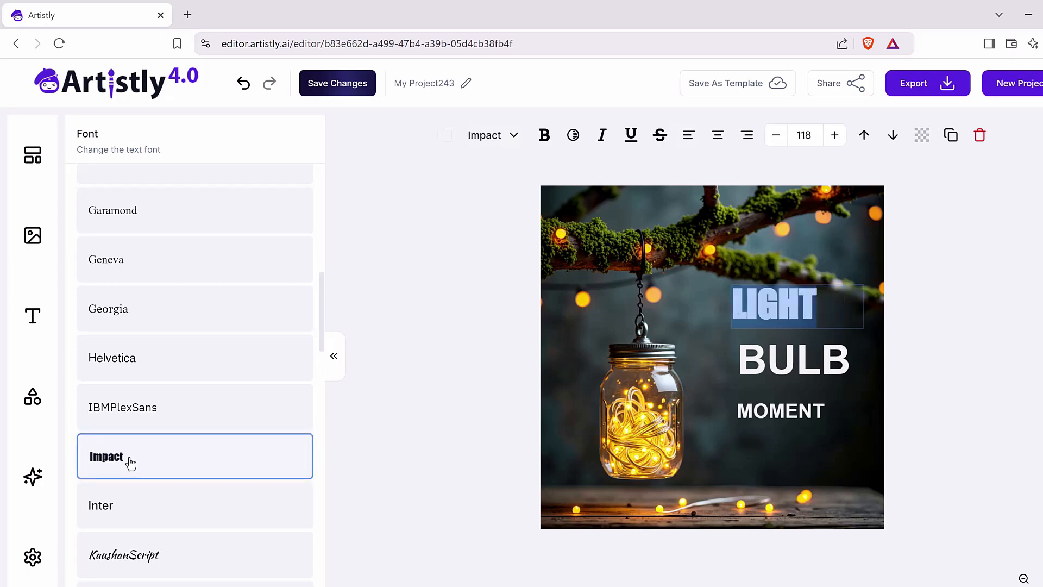
pyautogui.scroll(-5, 218, 341)
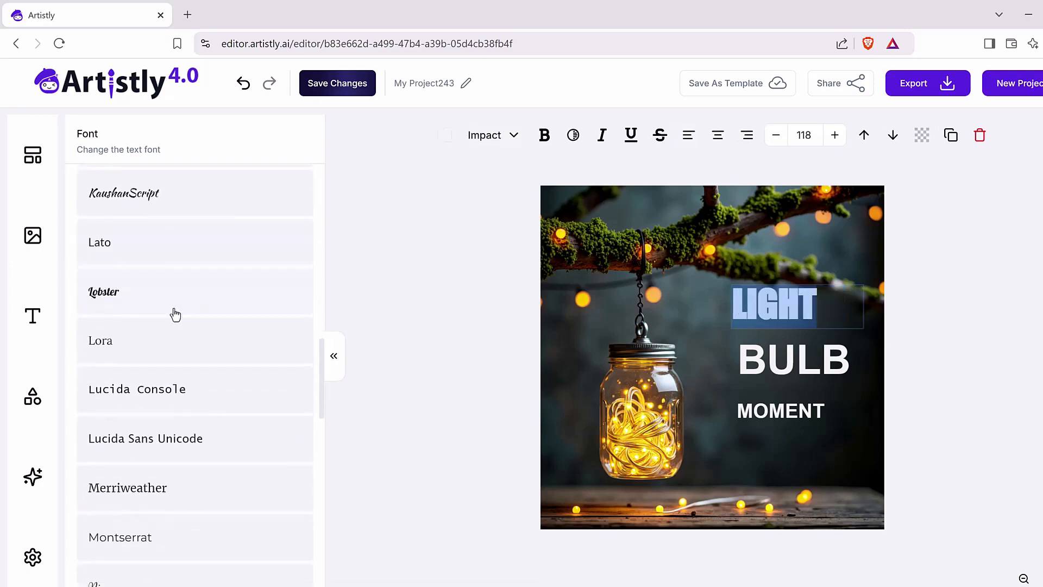
pyautogui.click(149, 304)
pyautogui.scroll(-6, 120, 331)
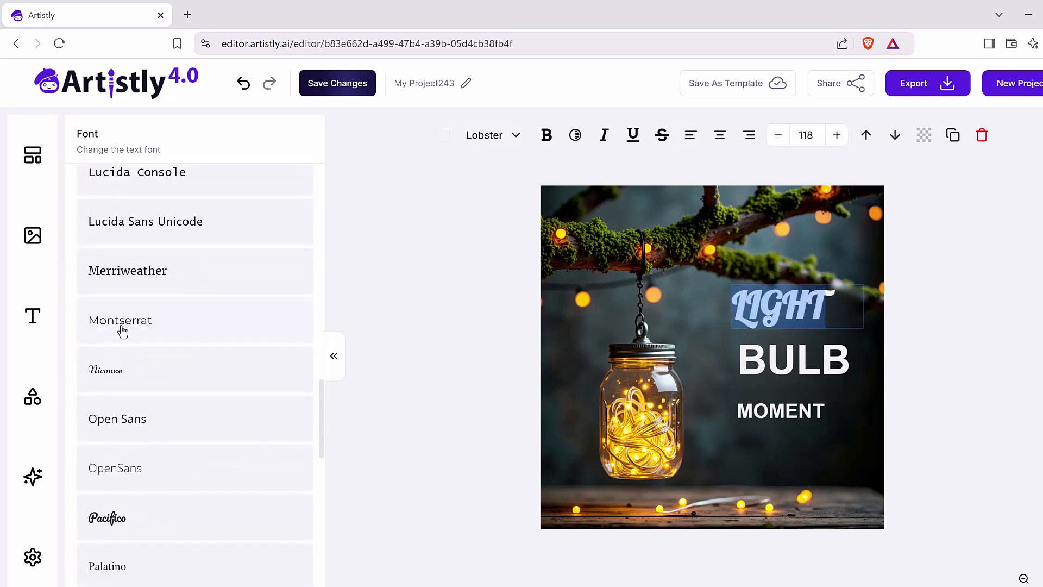
pyautogui.click(125, 373)
pyautogui.scroll(-3, 140, 431)
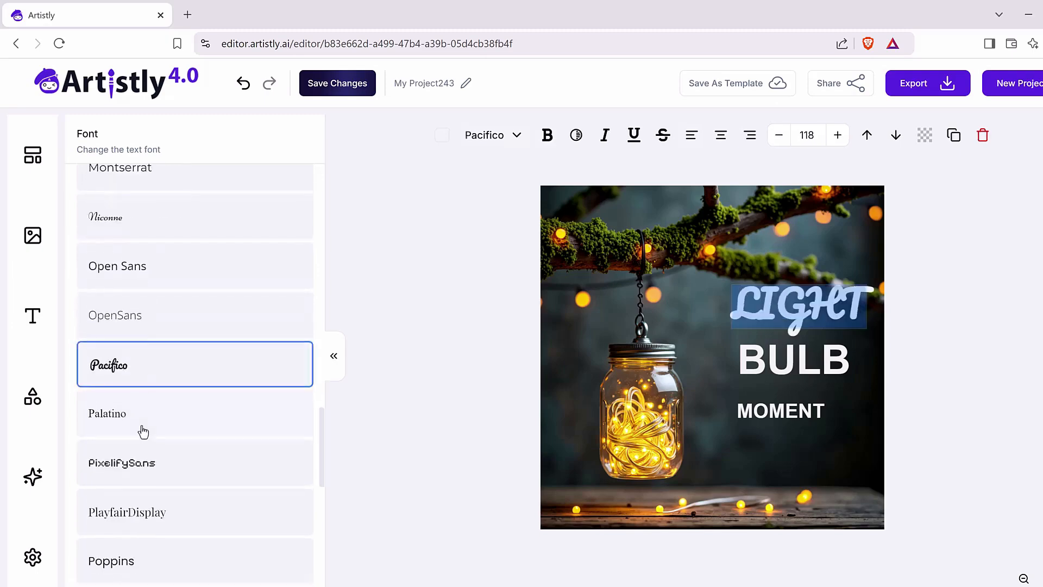
pyautogui.click(112, 474)
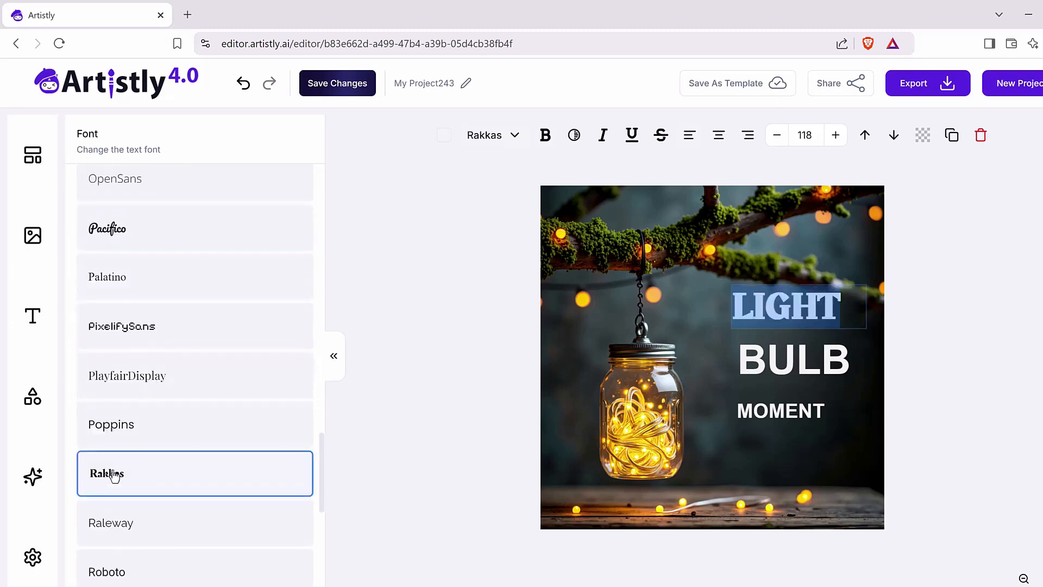
pyautogui.scroll(-3, 114, 473)
pyautogui.click(128, 426)
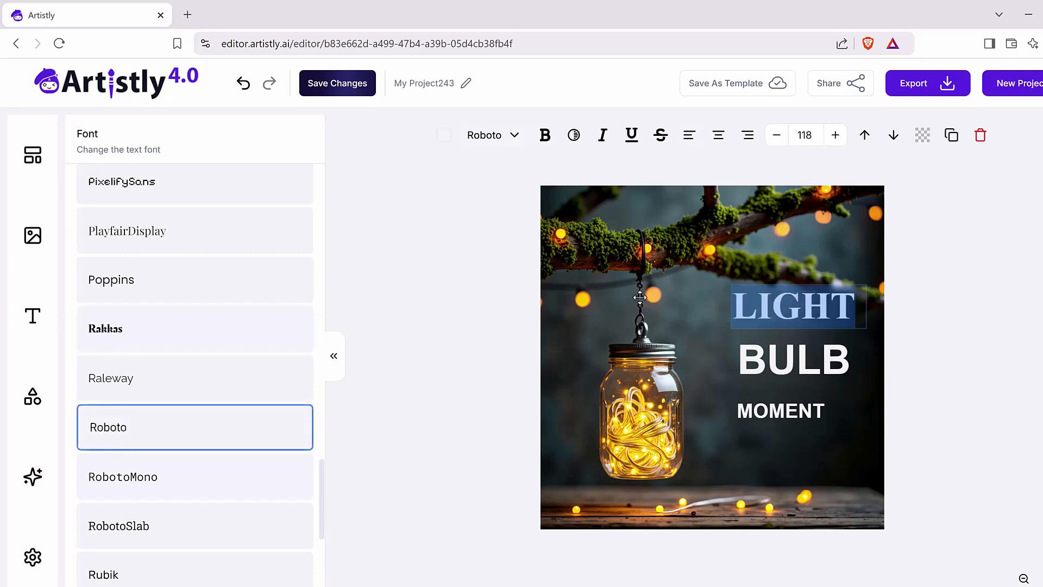
# Step: Change the font of the words 'LIGHT', 'BULB' and 'MOMENT' to RobotoMono
pyautogui.click(175, 486)
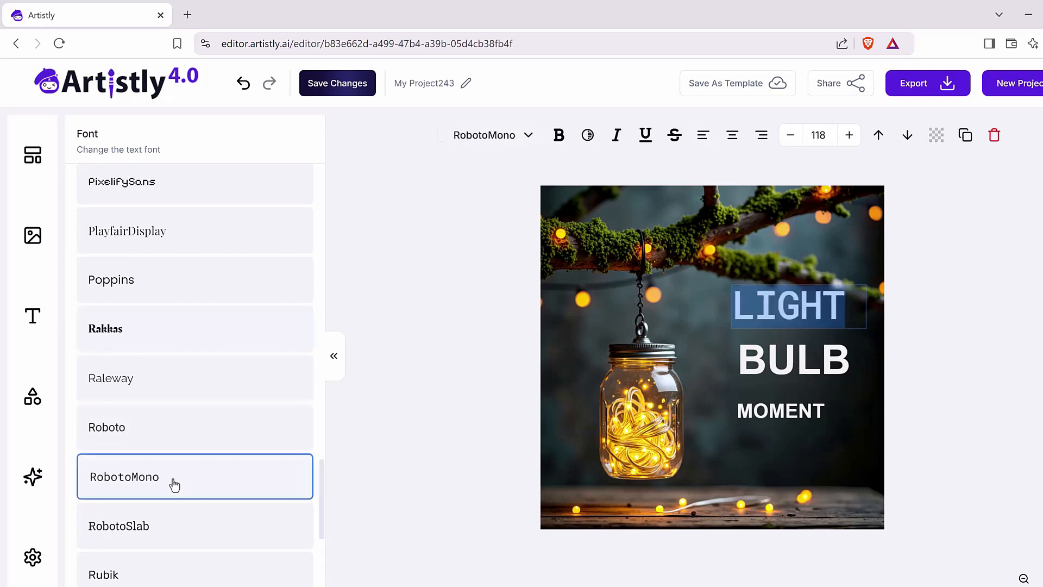
pyautogui.click(813, 356)
pyautogui.click(145, 478)
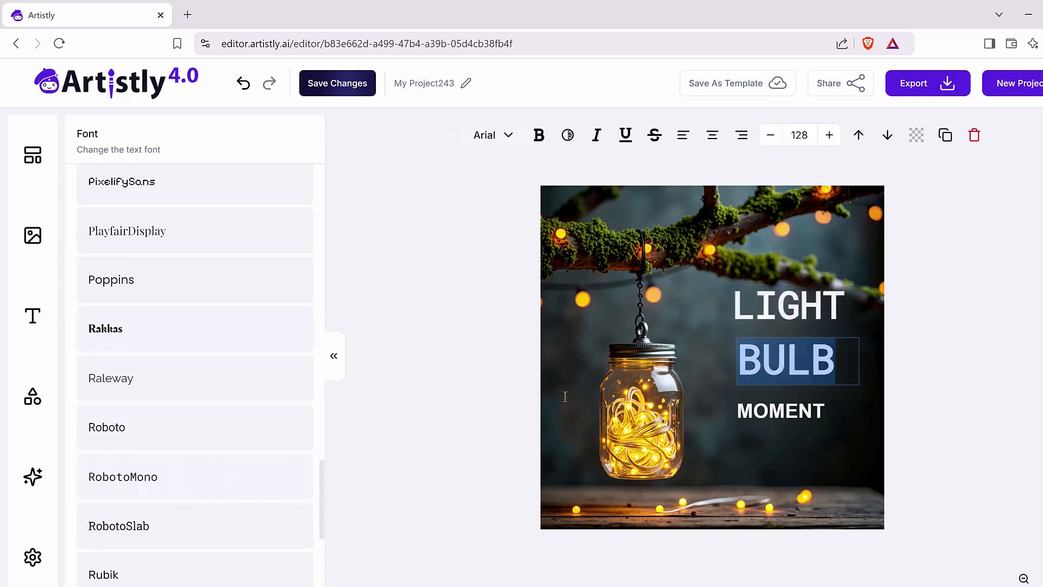
pyautogui.click(792, 414)
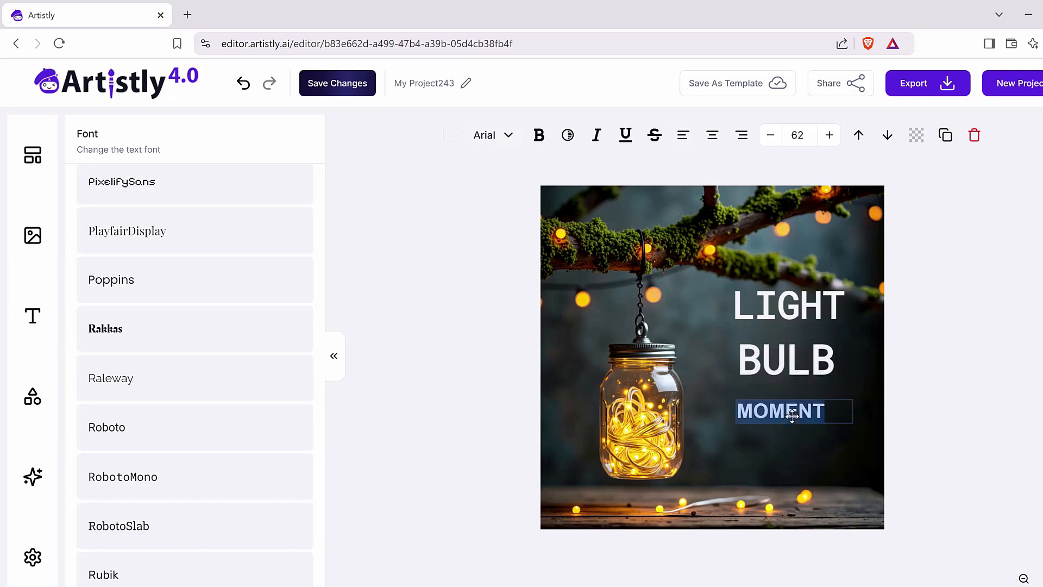
pyautogui.click(126, 476)
# Step: Move the word 'MOMENT' up so it sits closer beneath 'BULB'
pyautogui.click(804, 370)
pyautogui.click(785, 412)
pyautogui.moveTo(785, 412); pyautogui.dragTo(784, 397)
# Step: Set the font size of 'LIGHT', 'BULB' and 'MOMENT' to 120 each
pyautogui.click(775, 300)
pyautogui.doubleClick(775, 300)
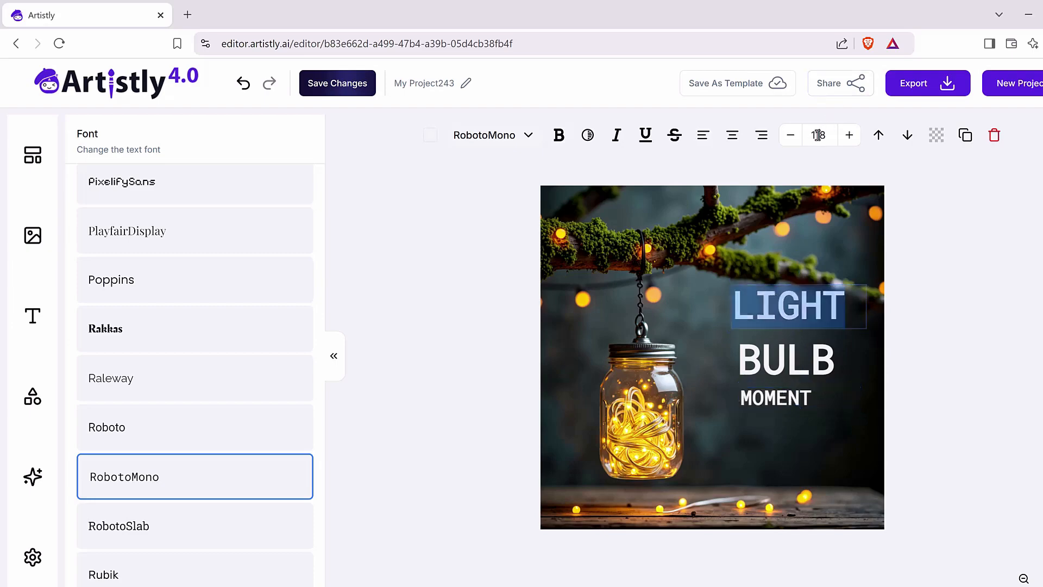
pyautogui.write('128')
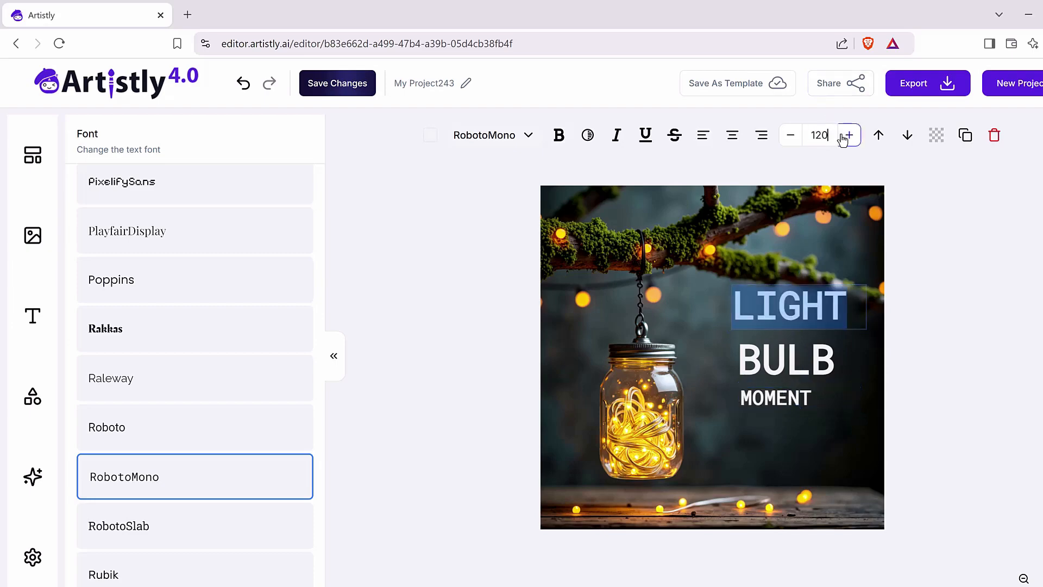
pyautogui.click(773, 375)
pyautogui.doubleClick(773, 375)
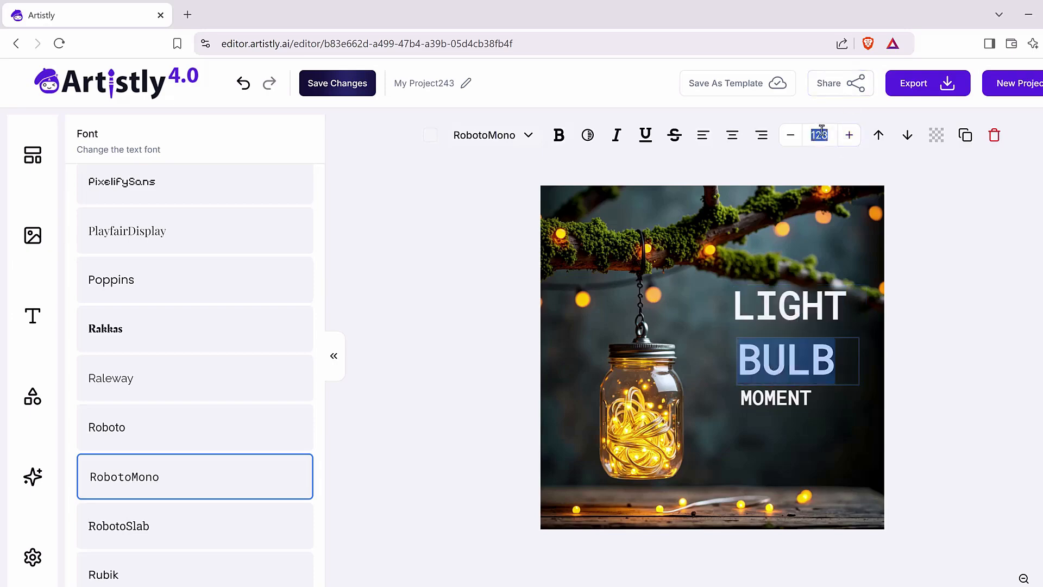
pyautogui.write('120')
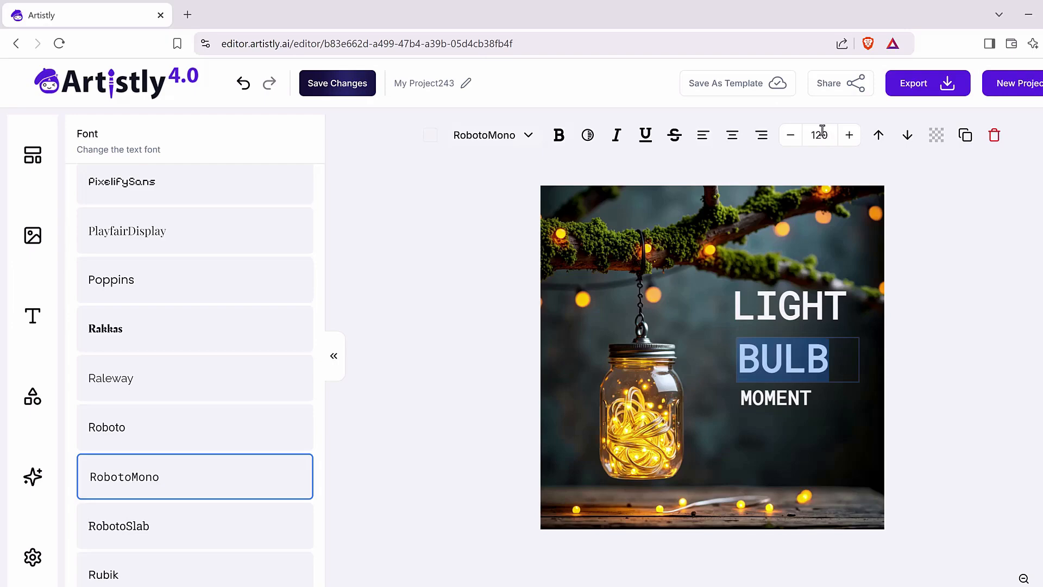
pyautogui.click(776, 398)
pyautogui.doubleClick(775, 398)
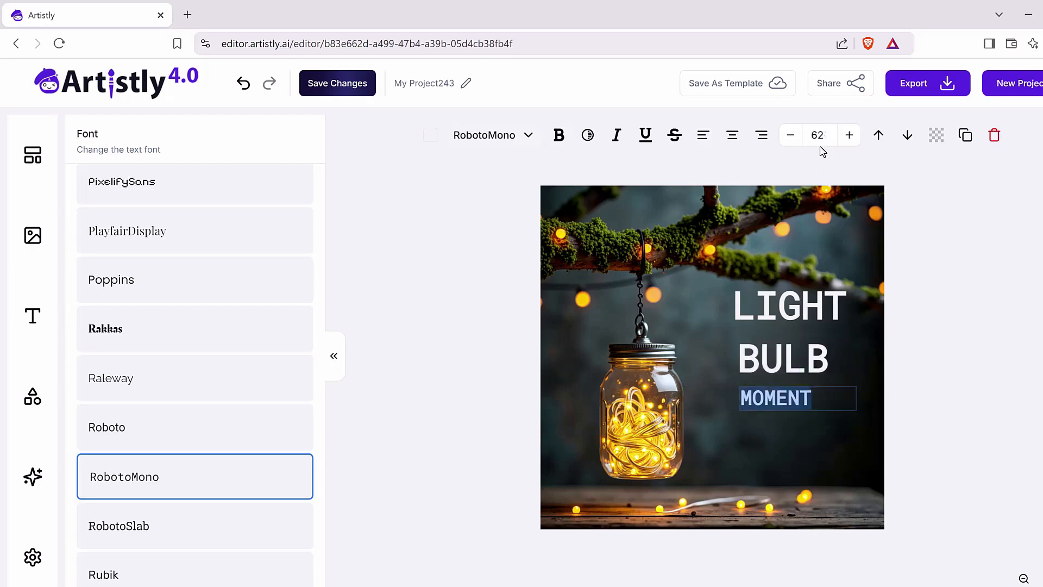
pyautogui.write('120')
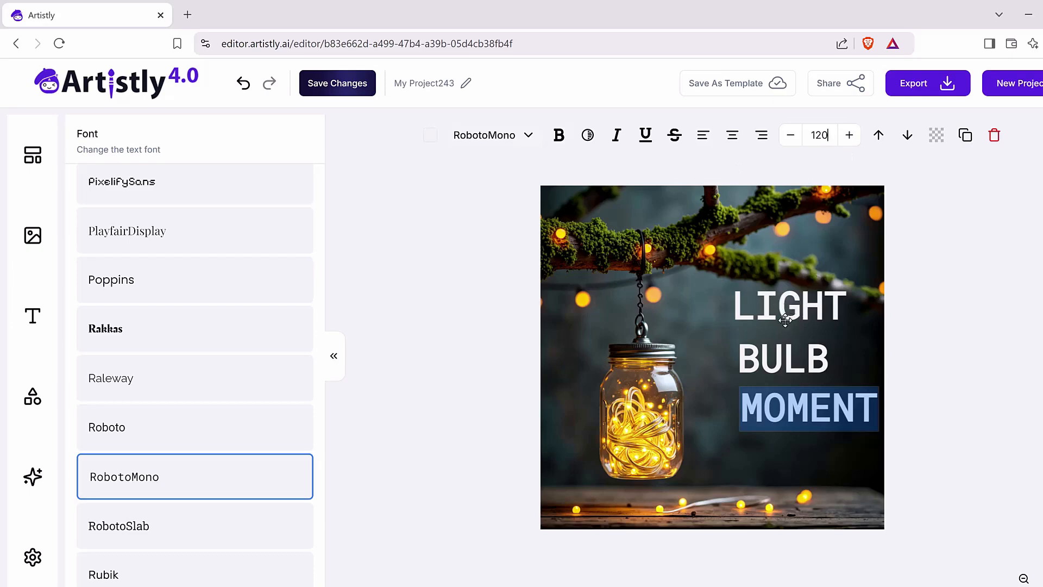
# Step: Arrange the three words into a compact, roughly centred stack beside the mason jar, with 'MOMENT' directly under 'BULB'
pyautogui.click(786, 421)
pyautogui.moveTo(776, 404); pyautogui.dragTo(755, 395)
pyautogui.moveTo(762, 352); pyautogui.dragTo(746, 347)
pyautogui.moveTo(749, 300); pyautogui.dragTo(730, 299)
pyautogui.click(764, 403)
pyautogui.moveTo(764, 403); pyautogui.dragTo(813, 403)
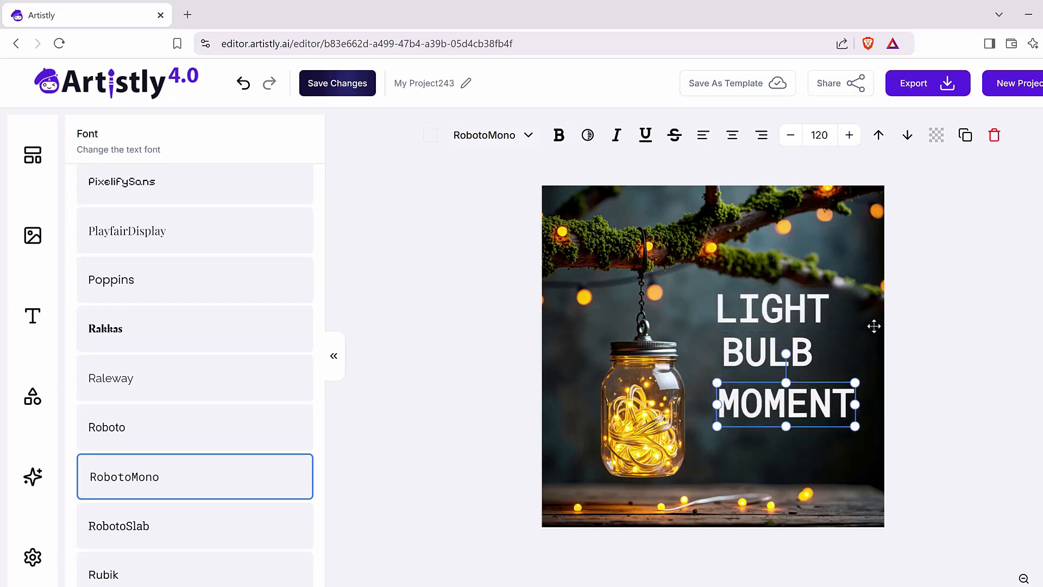
pyautogui.moveTo(738, 400); pyautogui.dragTo(726, 392)
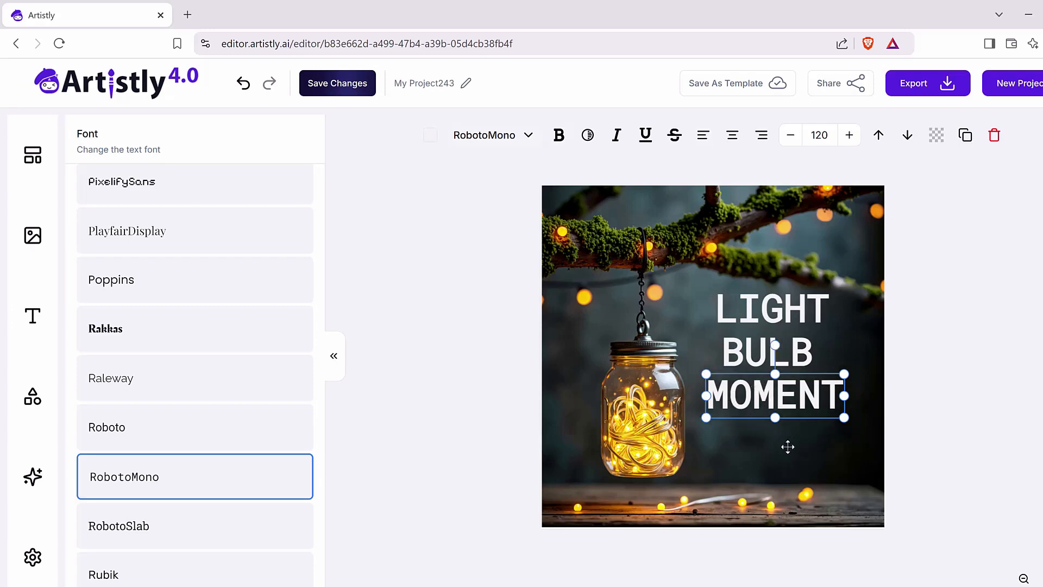
# Step: Select the mason jar background image and look over the editing tools available for it
pyautogui.click(699, 255)
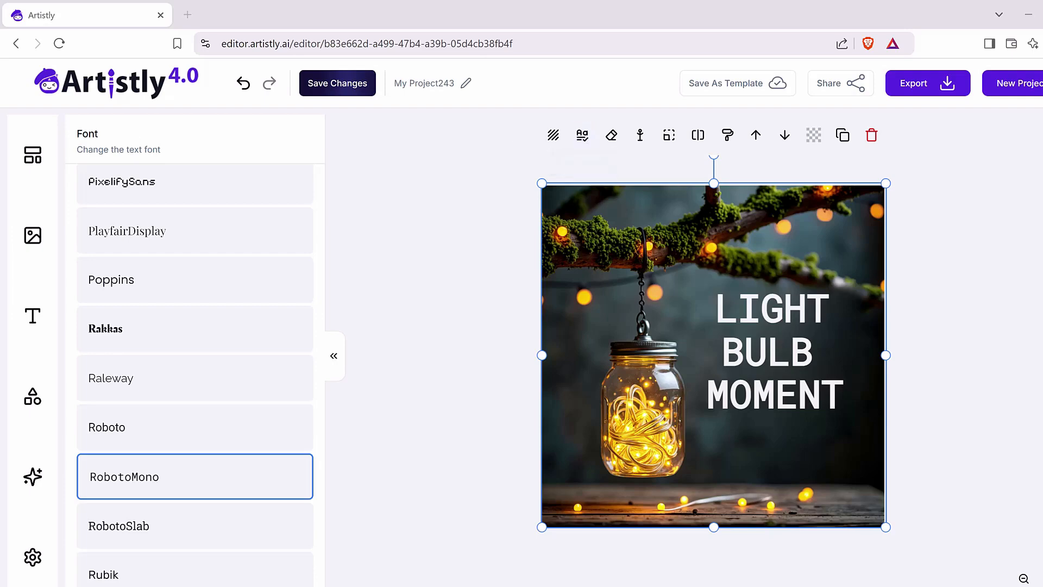
pyautogui.moveTo(577, 111)
pyautogui.mouseDown()
pyautogui.moveTo(592, 163)
pyautogui.moveTo(608, 62)
pyautogui.moveTo(624, 98)
pyautogui.moveTo(632, 73)
pyautogui.mouseUp()
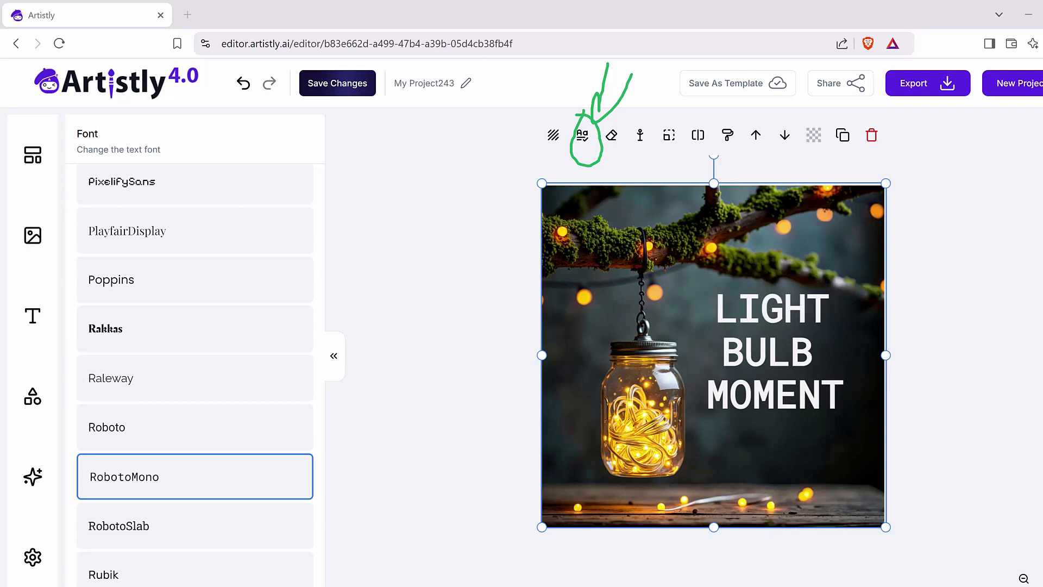
pyautogui.press('Escape')
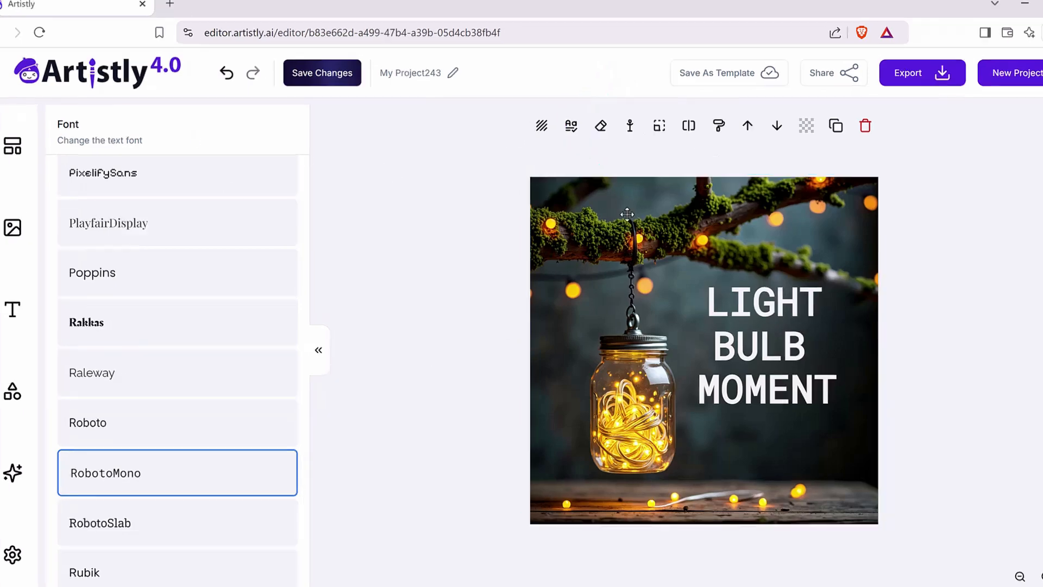
pyautogui.click(415, 225)
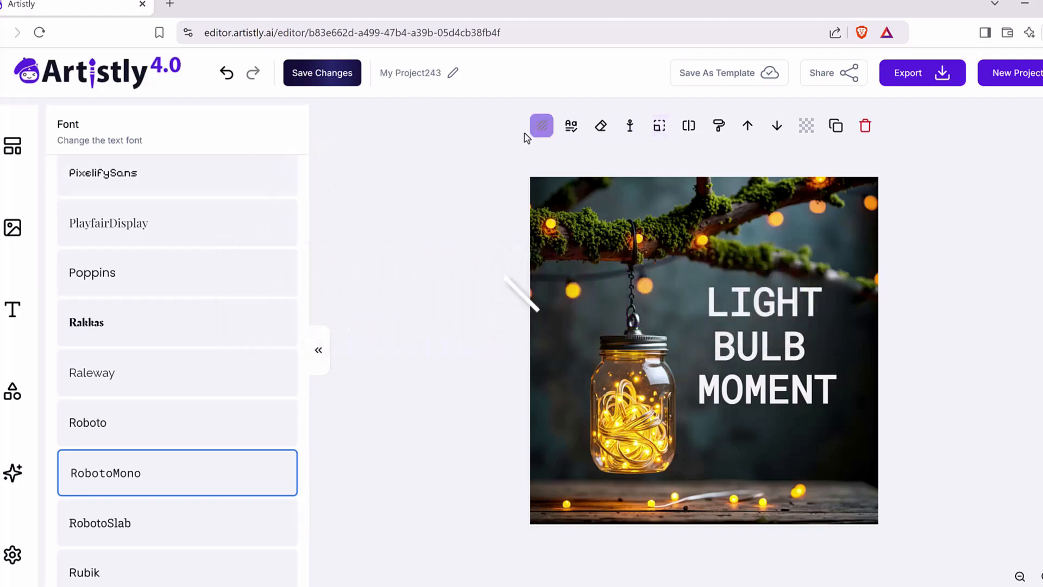
pyautogui.click(630, 245)
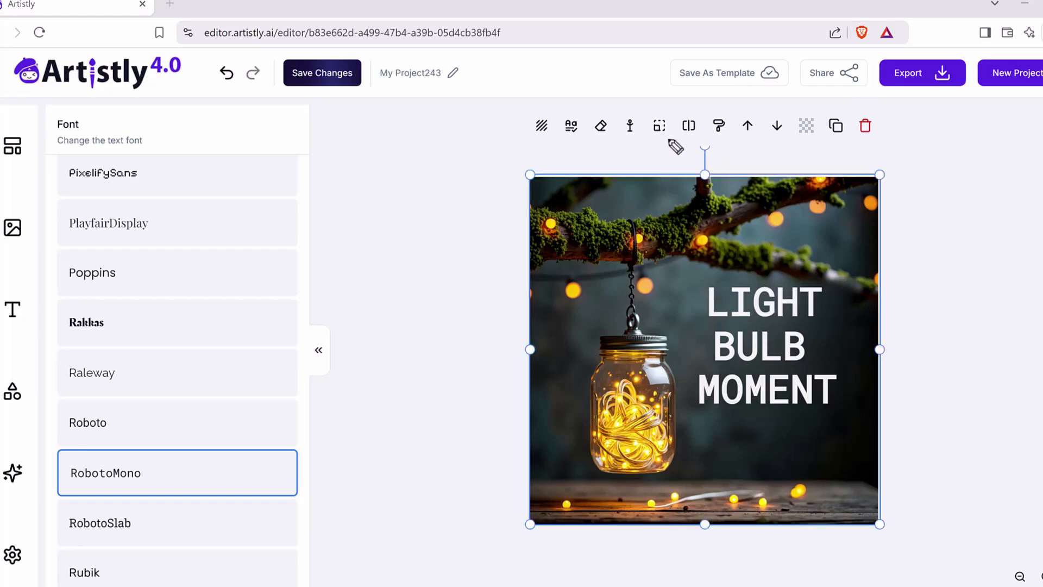
pyautogui.moveTo(666, 141)
pyautogui.mouseDown()
pyautogui.moveTo(682, 118)
pyautogui.moveTo(667, 139)
pyautogui.mouseUp()
# Step: Resize the mason jar image to a 16:9 aspect ratio without a resize instruction
pyautogui.click(660, 129)
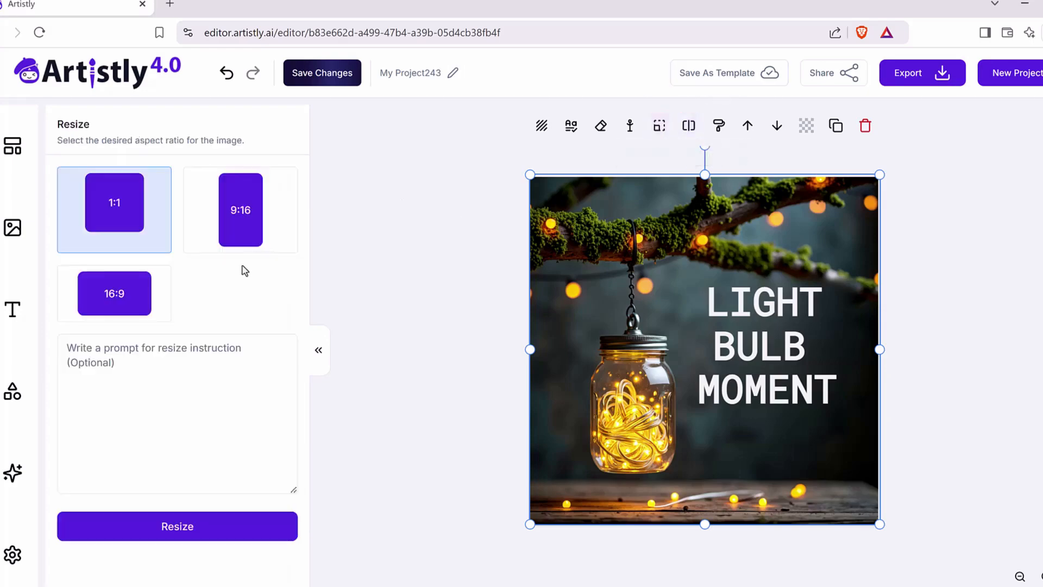
pyautogui.click(133, 309)
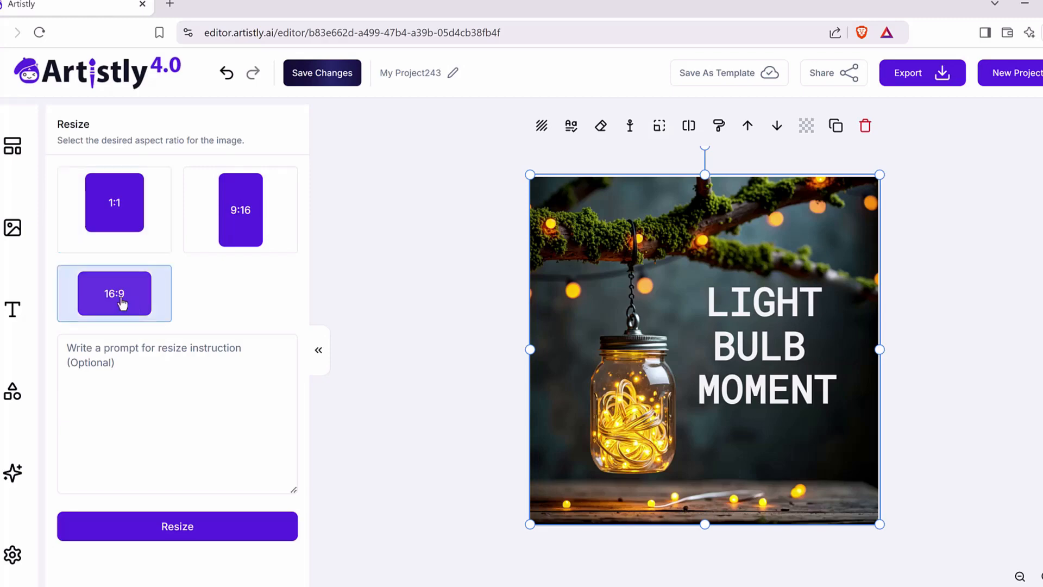
pyautogui.click(230, 533)
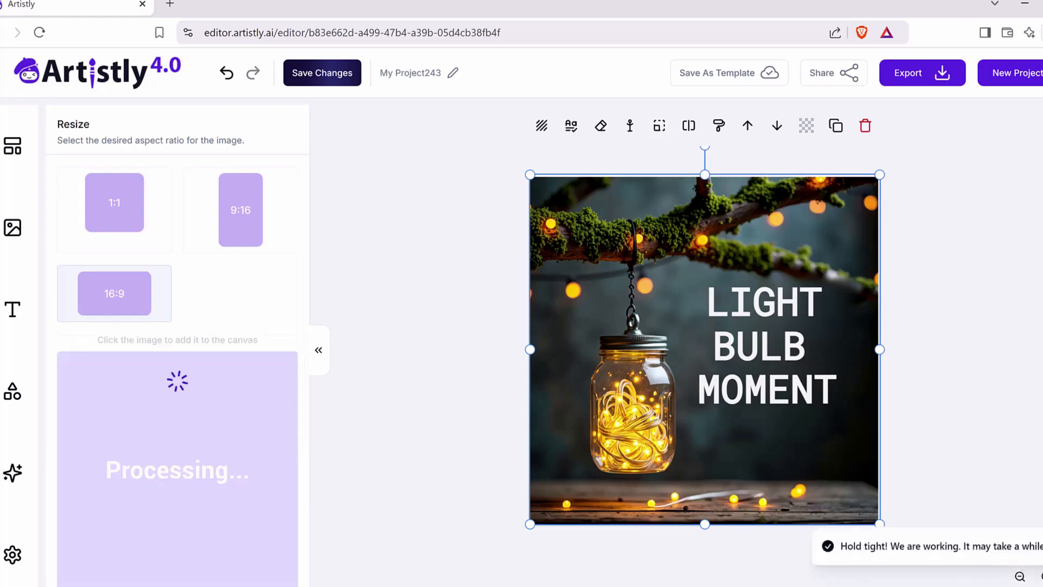
pyautogui.moveTo(424, 167)
pyautogui.mouseDown()
pyautogui.moveTo(987, 173)
pyautogui.moveTo(1012, 422)
pyautogui.moveTo(1012, 573)
pyautogui.moveTo(438, 565)
pyautogui.moveTo(388, 554)
pyautogui.moveTo(359, 415)
pyautogui.moveTo(373, 229)
pyautogui.moveTo(410, 166)
pyautogui.moveTo(447, 169)
pyautogui.mouseUp()
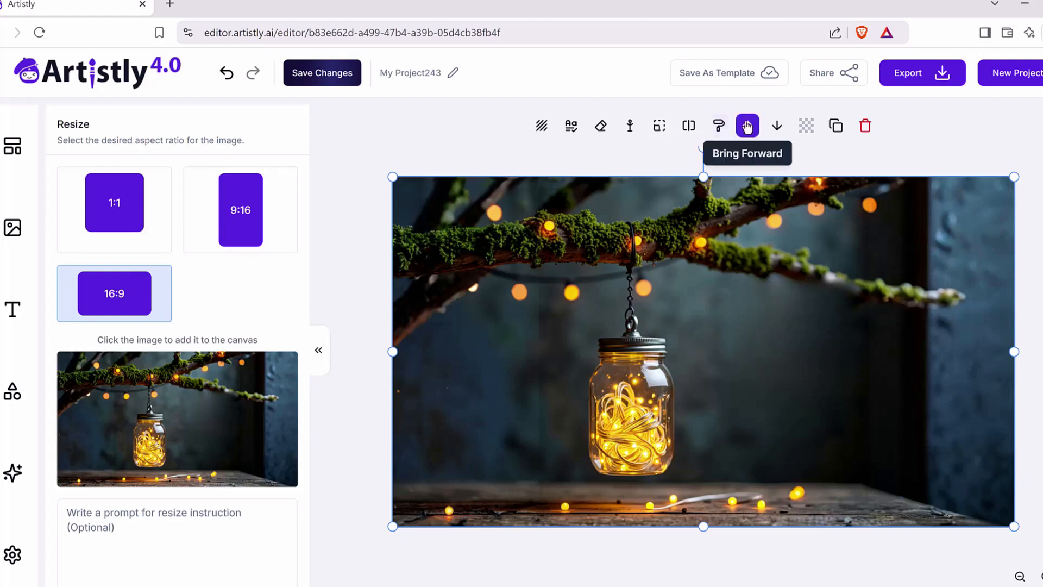
# Step: Send the 16:9 mason jar image backward until 'LIGHT', 'BULB' and 'MOMENT' lie in front of it
pyautogui.click(776, 129)
pyautogui.click(776, 130)
pyautogui.click(776, 129)
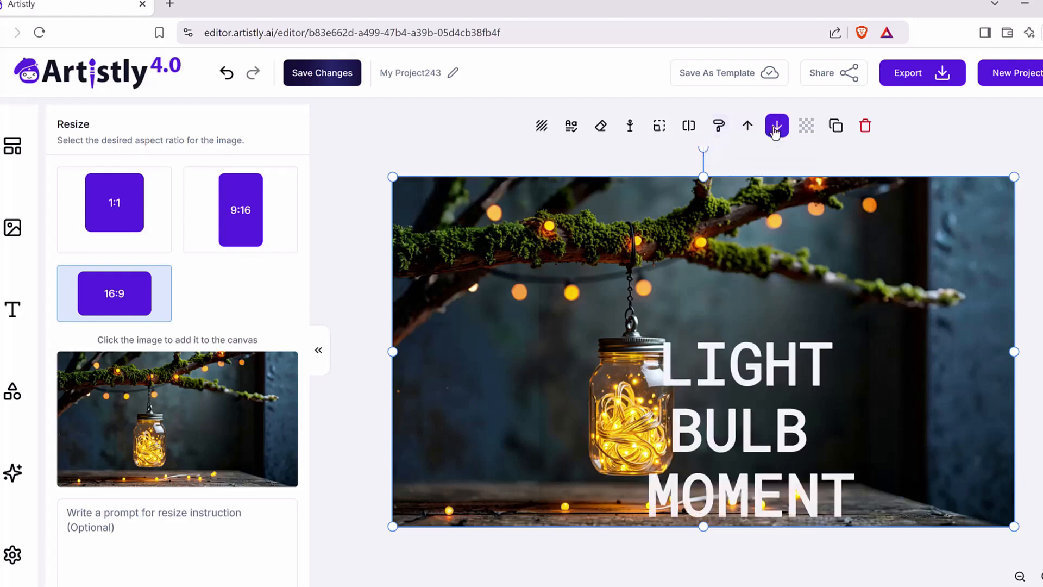
# Step: Stack 'LIGHT', 'BULB' and 'MOMENT' in the dark area just right of the jar, and select the background image
pyautogui.moveTo(714, 380); pyautogui.dragTo(748, 339)
pyautogui.moveTo(726, 426); pyautogui.dragTo(764, 390)
pyautogui.moveTo(757, 494); pyautogui.dragTo(819, 458)
pyautogui.moveTo(752, 391); pyautogui.dragTo(746, 390)
pyautogui.moveTo(749, 344); pyautogui.dragTo(755, 343)
pyautogui.moveTo(758, 462)
pyautogui.mouseDown()
pyautogui.moveTo(444, 444)
pyautogui.moveTo(558, 353)
pyautogui.moveTo(742, 461)
pyautogui.mouseUp()
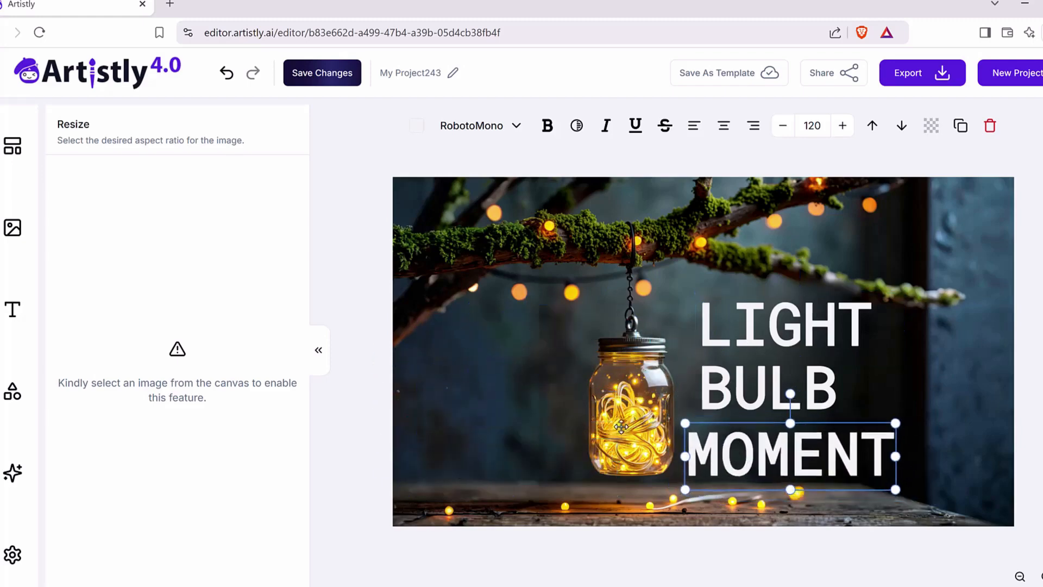
pyautogui.click(526, 285)
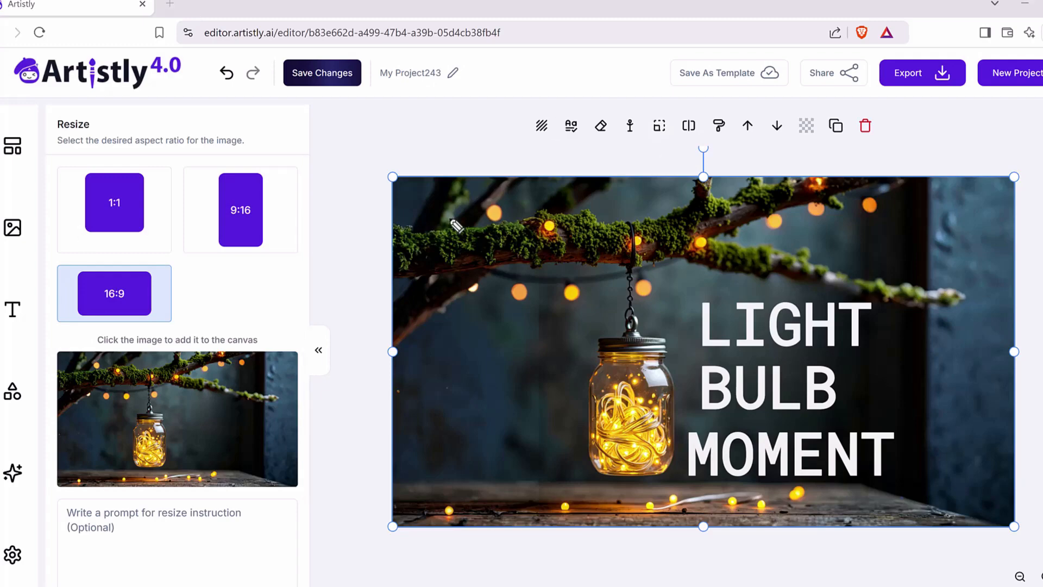
pyautogui.moveTo(511, 292)
pyautogui.mouseDown()
pyautogui.moveTo(465, 182)
pyautogui.moveTo(938, 212)
pyautogui.moveTo(476, 297)
pyautogui.mouseUp()
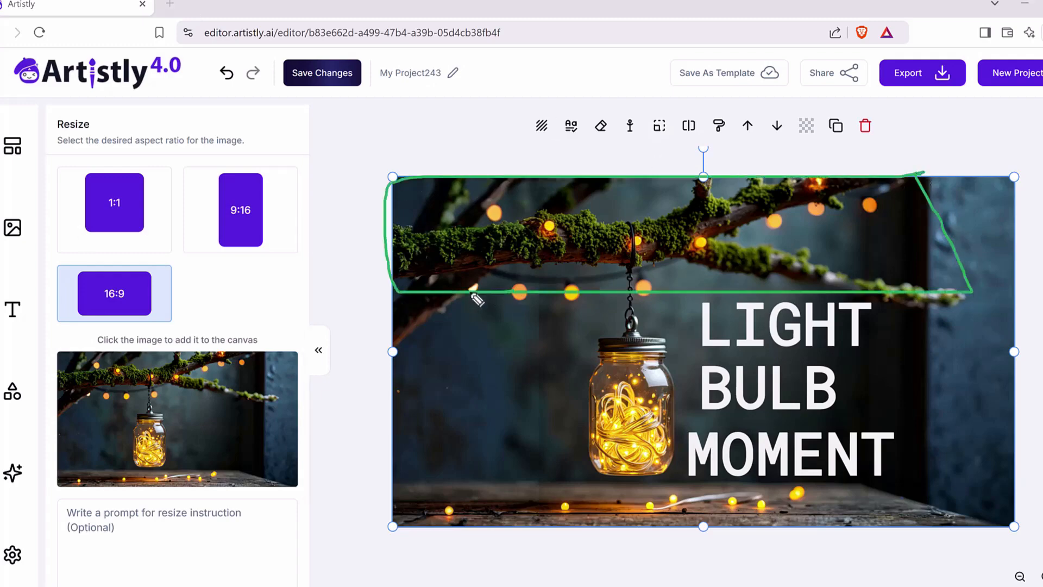
pyautogui.press('Escape')
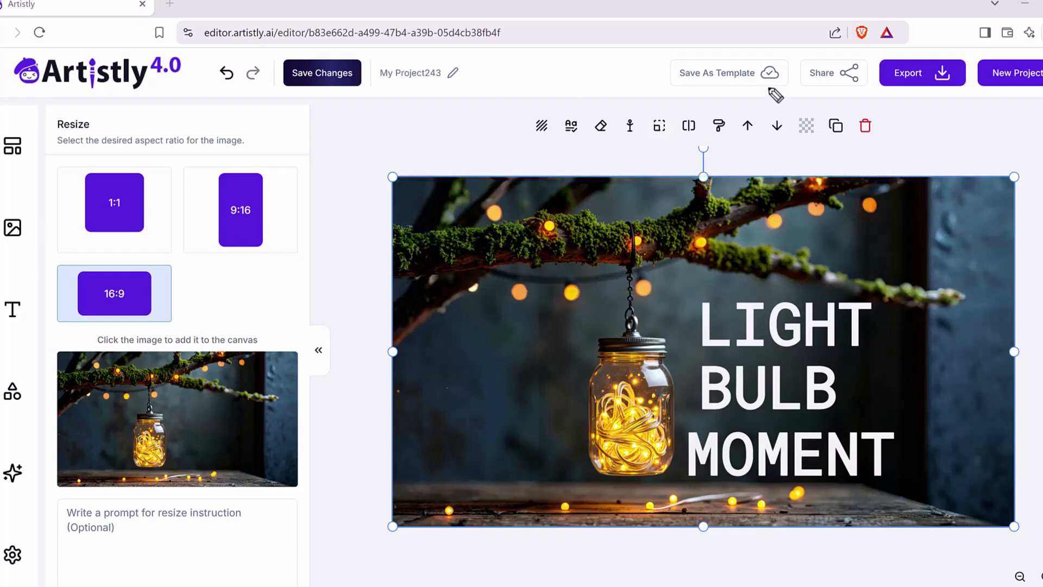
pyautogui.moveTo(745, 137); pyautogui.dragTo(770, 136)
pyautogui.moveTo(537, 315)
pyautogui.mouseDown()
pyautogui.moveTo(507, 299)
pyautogui.moveTo(545, 279)
pyautogui.moveTo(514, 314)
pyautogui.mouseUp()
pyautogui.moveTo(580, 310); pyautogui.dragTo(587, 318)
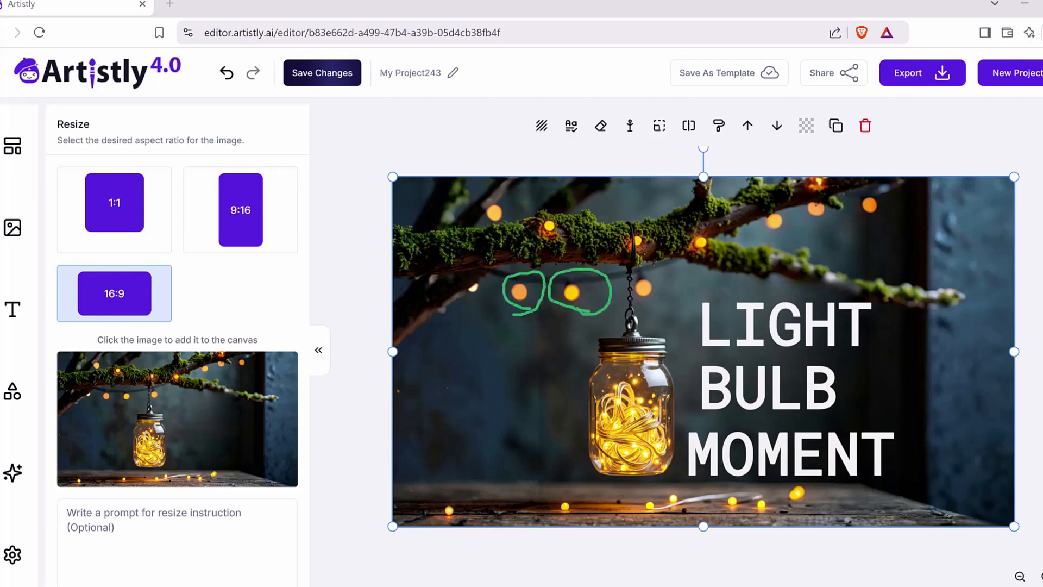
pyautogui.press('Escape')
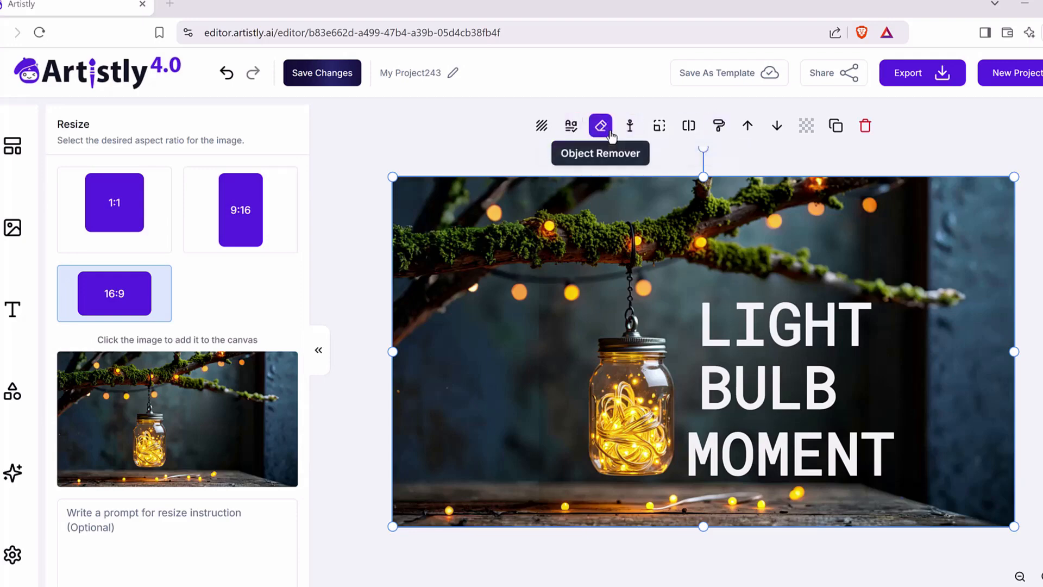
pyautogui.moveTo(613, 145); pyautogui.dragTo(604, 146)
pyautogui.press('Escape')
# Step: Use Object Remover to erase the string lights on the wooden table to the right of the jar
pyautogui.click(601, 125)
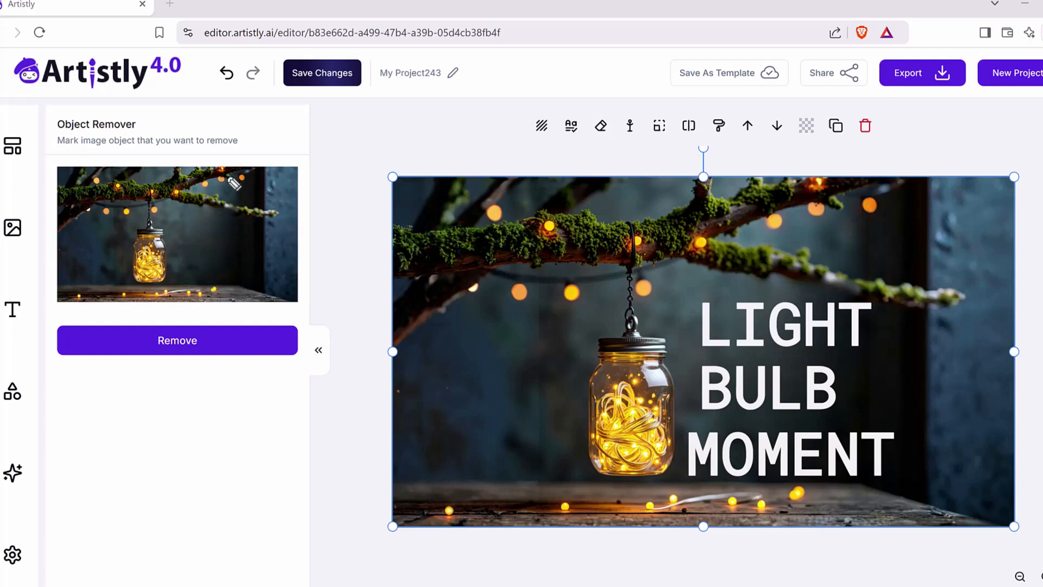
pyautogui.moveTo(234, 284)
pyautogui.mouseDown()
pyautogui.moveTo(176, 297)
pyautogui.moveTo(232, 271)
pyautogui.mouseUp()
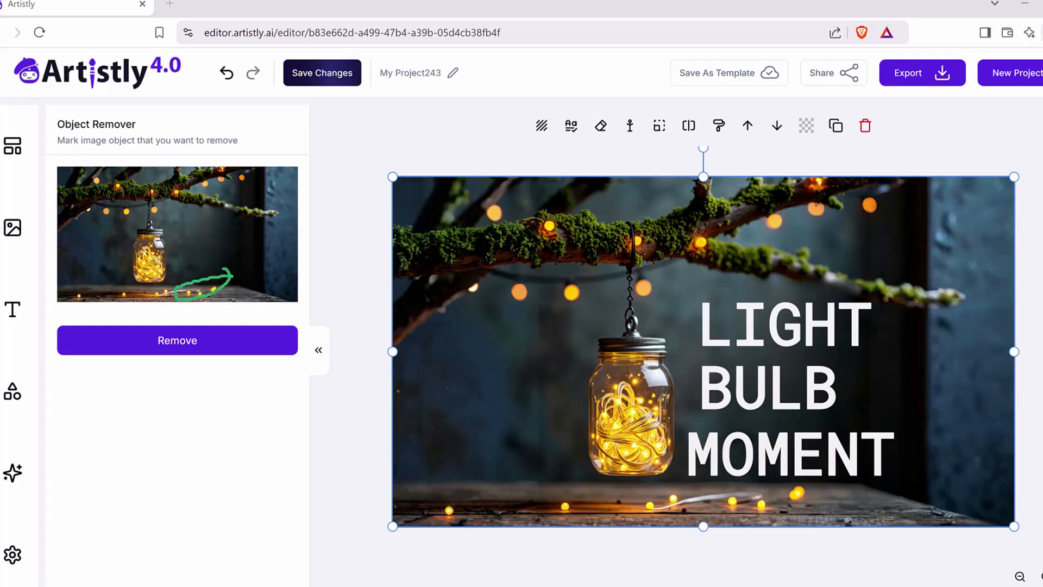
pyautogui.press('Escape')
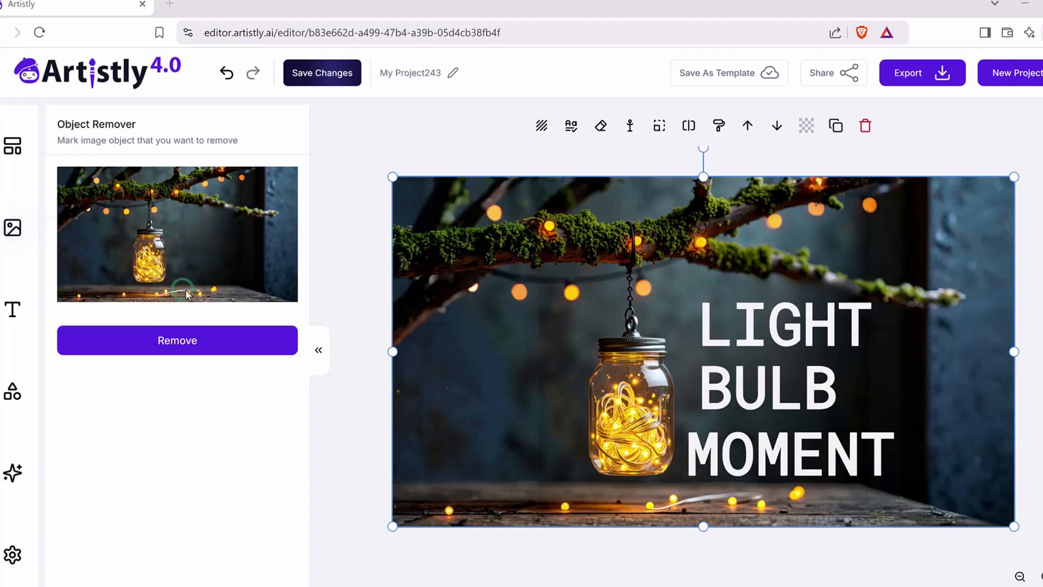
pyautogui.moveTo(215, 288)
pyautogui.mouseDown()
pyautogui.moveTo(183, 294)
pyautogui.moveTo(193, 301)
pyautogui.mouseUp()
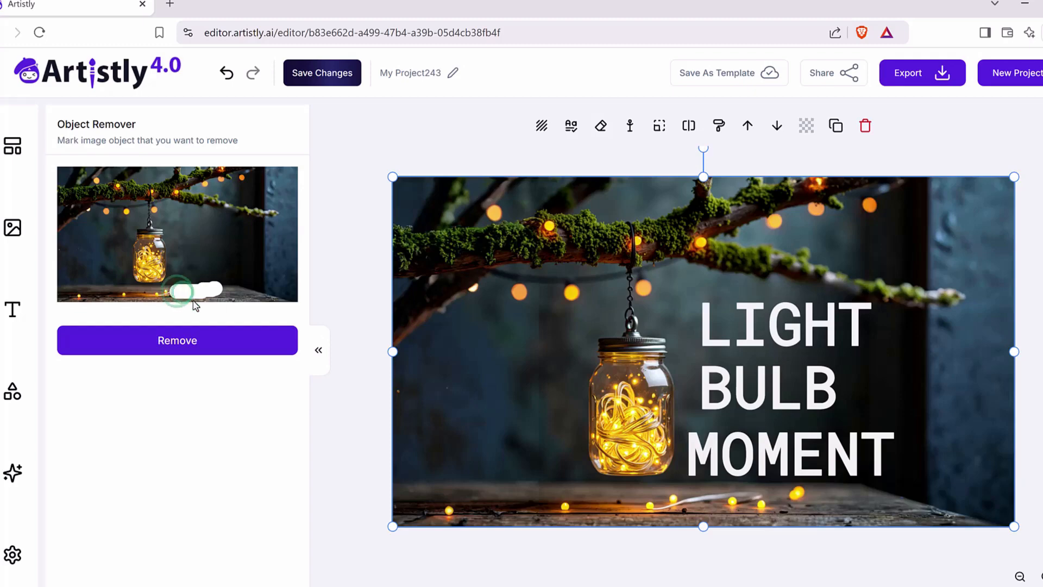
pyautogui.click(175, 349)
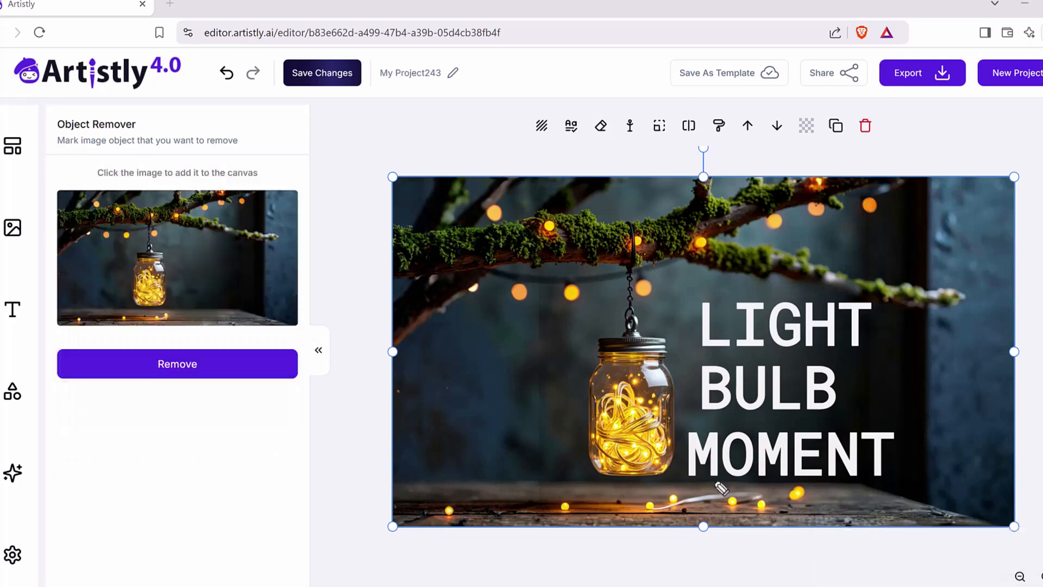
pyautogui.moveTo(706, 488)
pyautogui.mouseDown()
pyautogui.moveTo(802, 470)
pyautogui.moveTo(715, 489)
pyautogui.mouseUp()
pyautogui.moveTo(375, 365)
pyautogui.mouseDown()
pyautogui.moveTo(179, 317)
pyautogui.moveTo(188, 313)
pyautogui.moveTo(201, 337)
pyautogui.mouseUp()
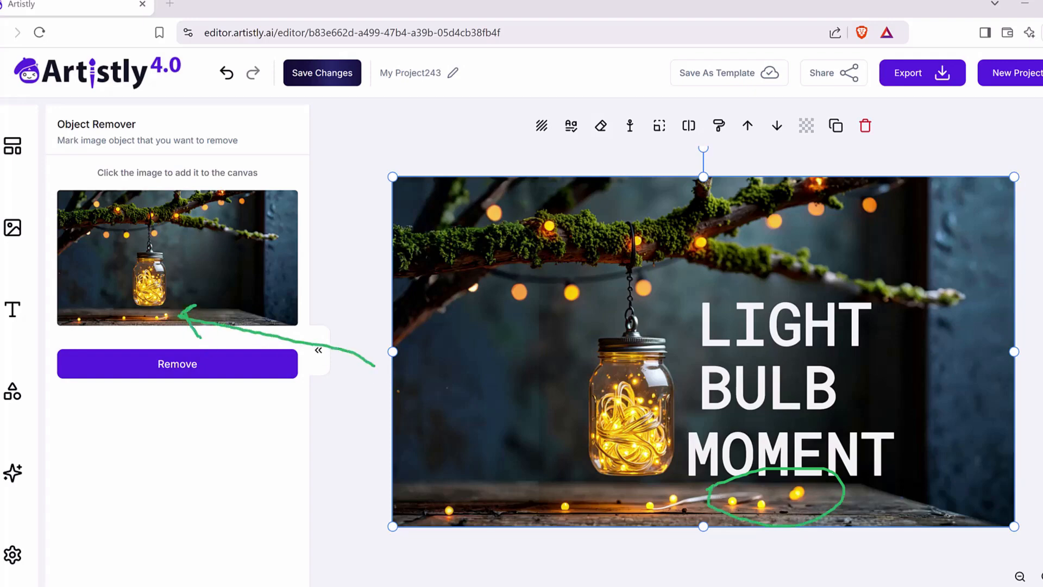
pyautogui.press('Escape')
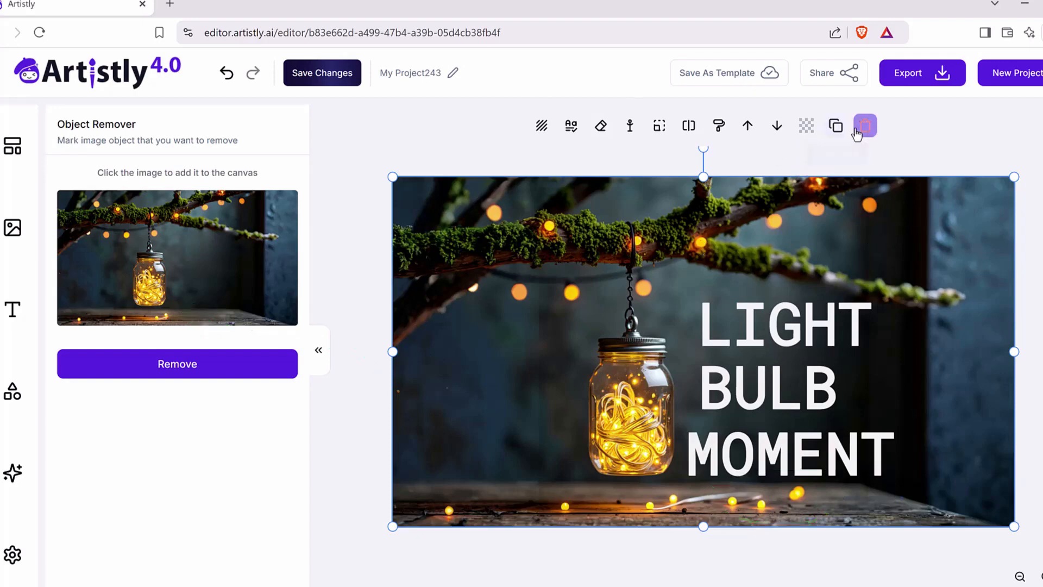
# Step: Delete the 16:9 background image from the canvas and undo the deletion
pyautogui.click(866, 128)
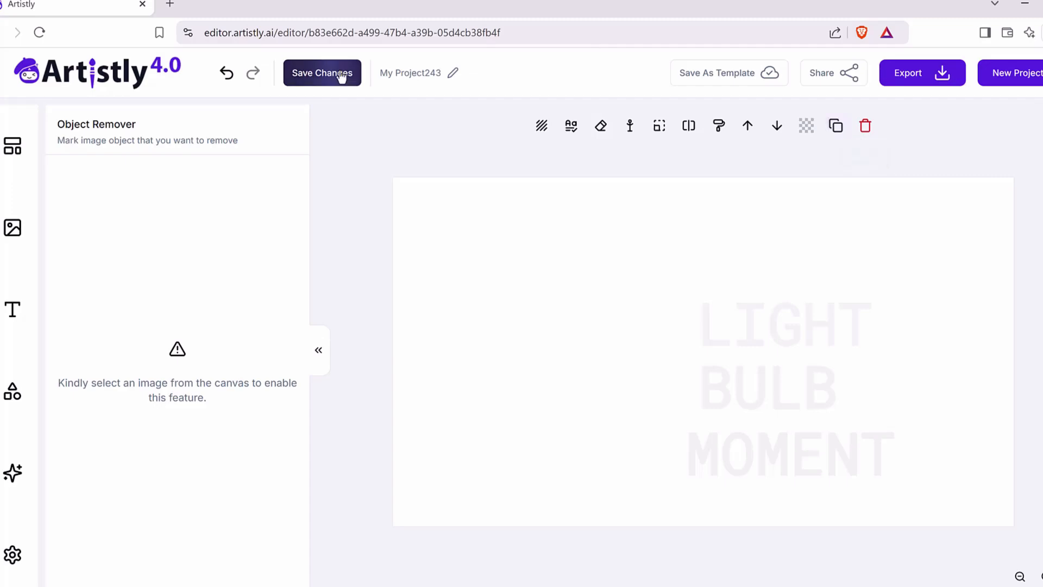
pyautogui.click(228, 74)
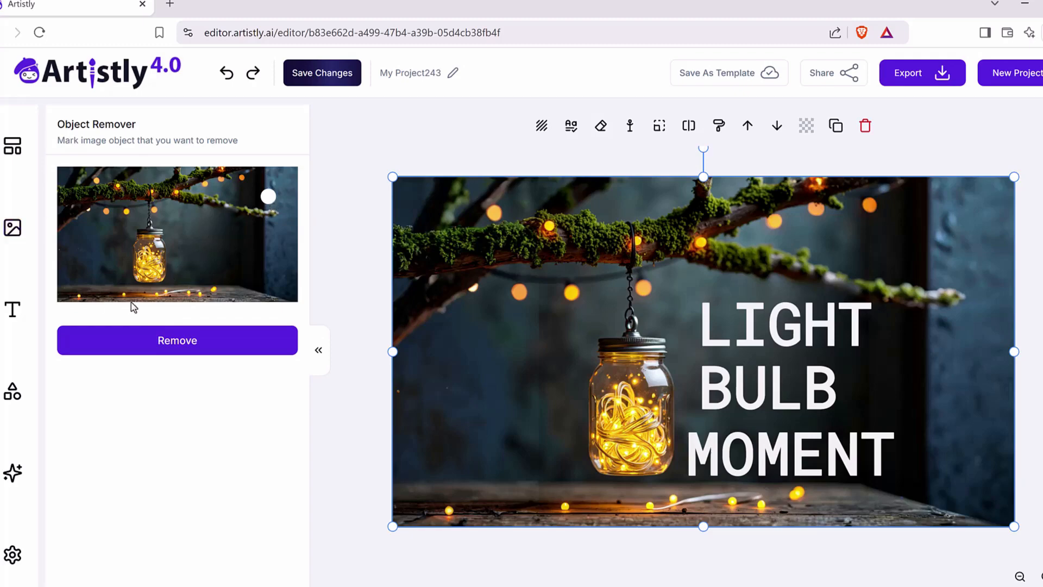
pyautogui.click(130, 225)
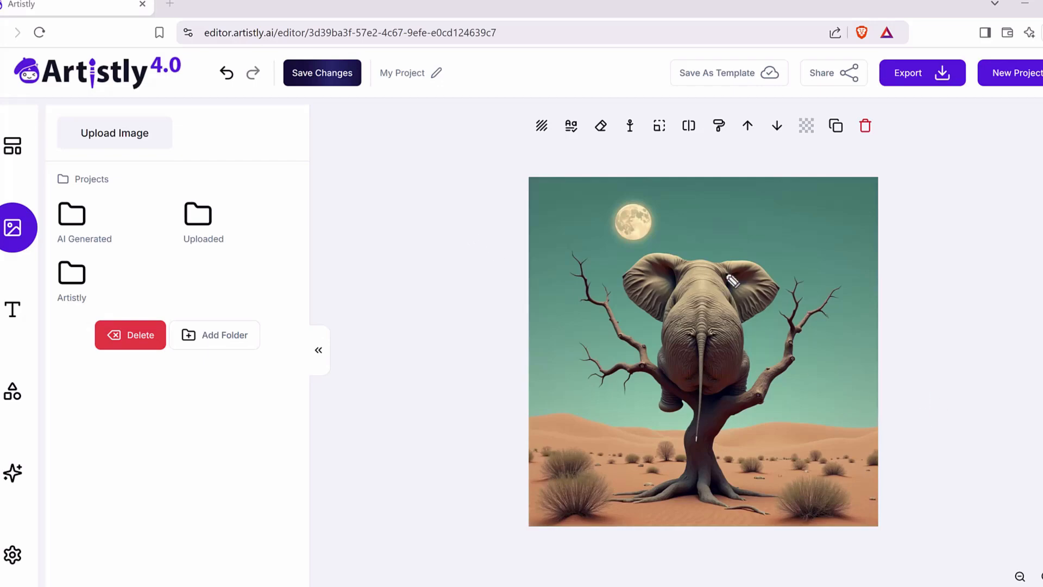
# Step: Use Object Remover on the elephant-in-tree image to erase the moon from the sky
pyautogui.moveTo(669, 249)
pyautogui.mouseDown()
pyautogui.moveTo(587, 241)
pyautogui.moveTo(613, 191)
pyautogui.moveTo(677, 199)
pyautogui.moveTo(682, 235)
pyautogui.moveTo(667, 251)
pyautogui.mouseUp()
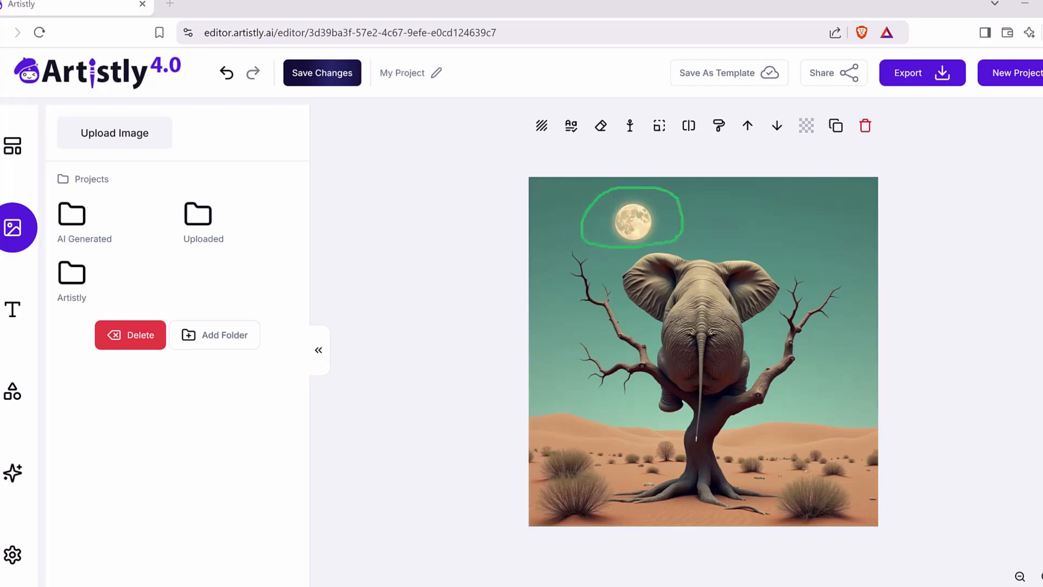
pyautogui.click(601, 127)
pyautogui.click(602, 126)
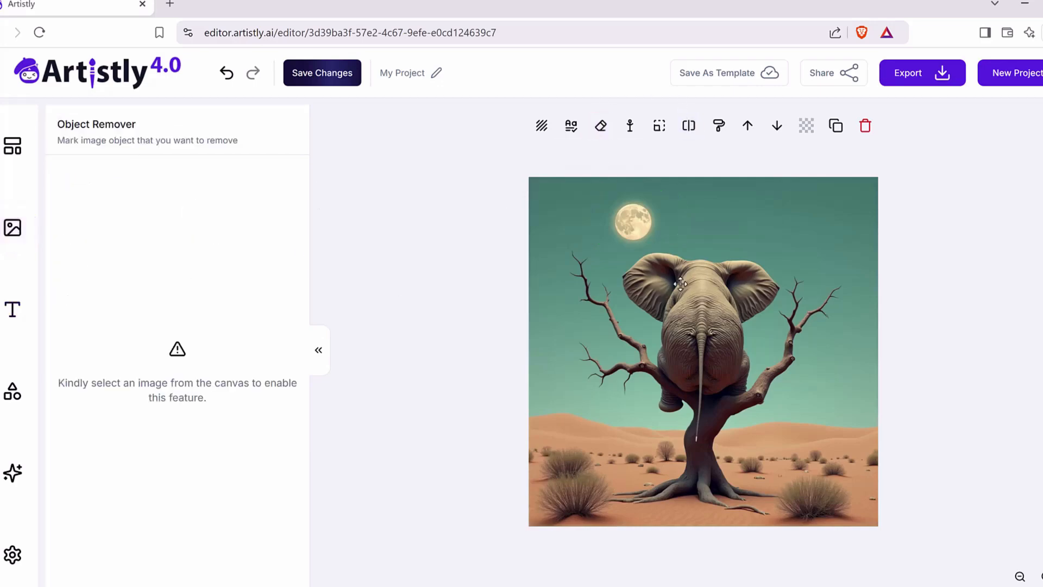
pyautogui.click(779, 345)
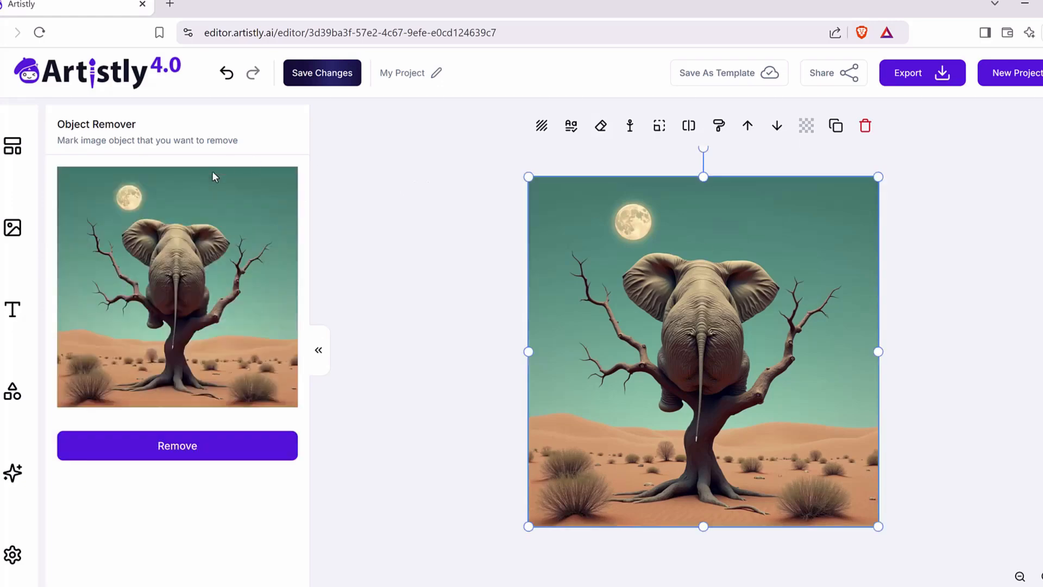
pyautogui.moveTo(135, 192)
pyautogui.mouseDown()
pyautogui.moveTo(121, 204)
pyautogui.moveTo(131, 210)
pyautogui.moveTo(140, 197)
pyautogui.moveTo(116, 193)
pyautogui.moveTo(116, 204)
pyautogui.moveTo(136, 190)
pyautogui.moveTo(143, 204)
pyautogui.moveTo(117, 206)
pyautogui.mouseUp()
pyautogui.click(219, 451)
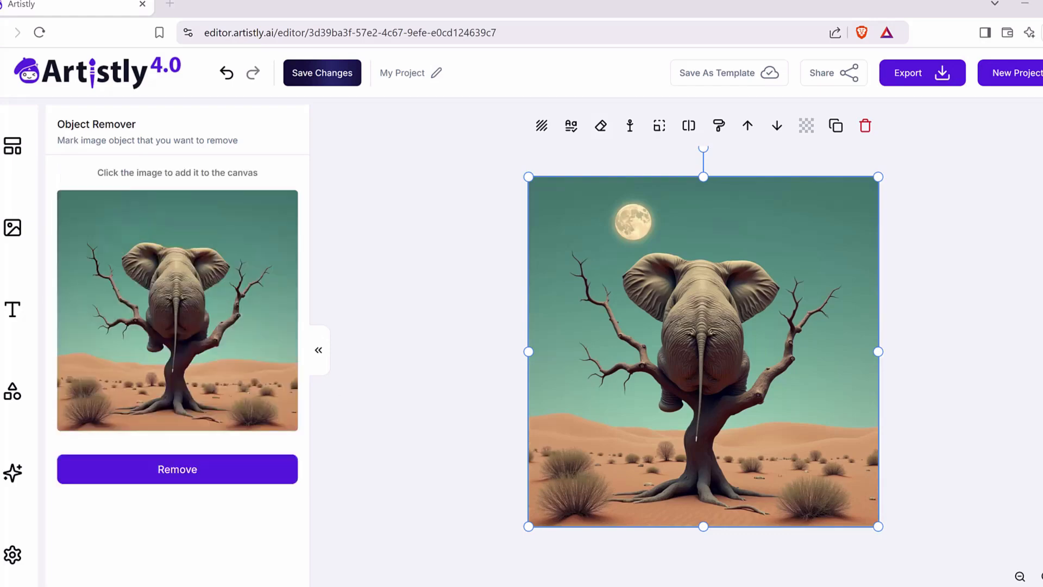
pyautogui.moveTo(625, 248)
pyautogui.mouseDown()
pyautogui.moveTo(593, 178)
pyautogui.moveTo(668, 213)
pyautogui.moveTo(605, 238)
pyautogui.mouseUp()
pyautogui.moveTo(469, 239)
pyautogui.mouseDown()
pyautogui.moveTo(158, 227)
pyautogui.moveTo(155, 237)
pyautogui.mouseUp()
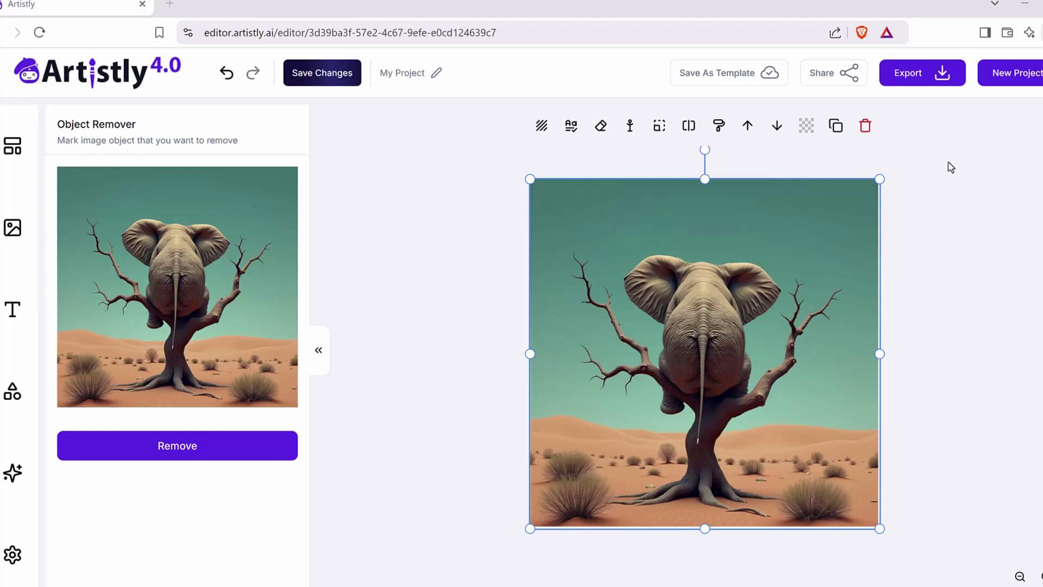
pyautogui.click(413, 202)
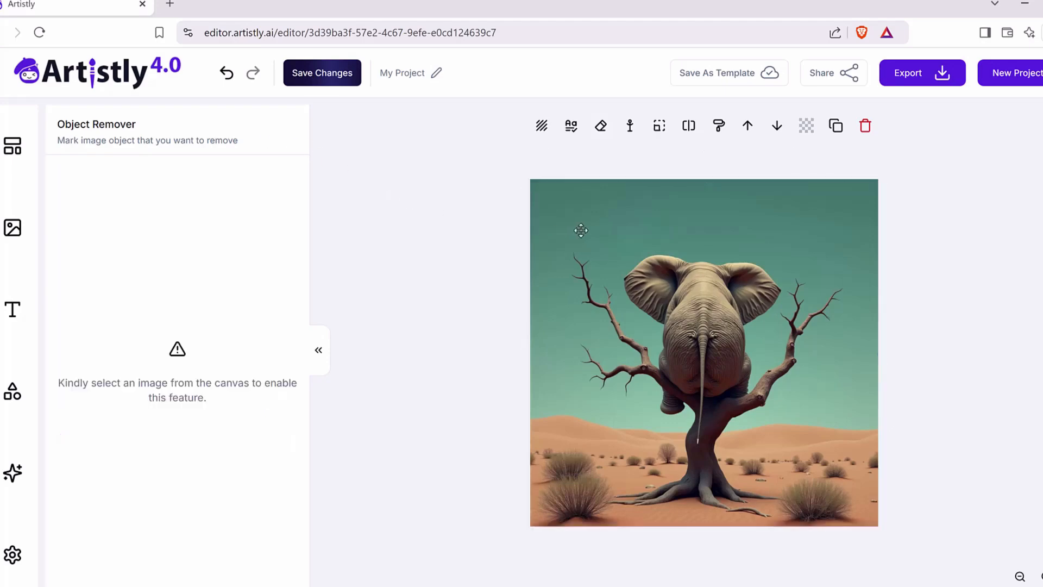
# Step: Mark a rounded area in the sky above the elephant's left ear for Inpainting
pyautogui.click(602, 220)
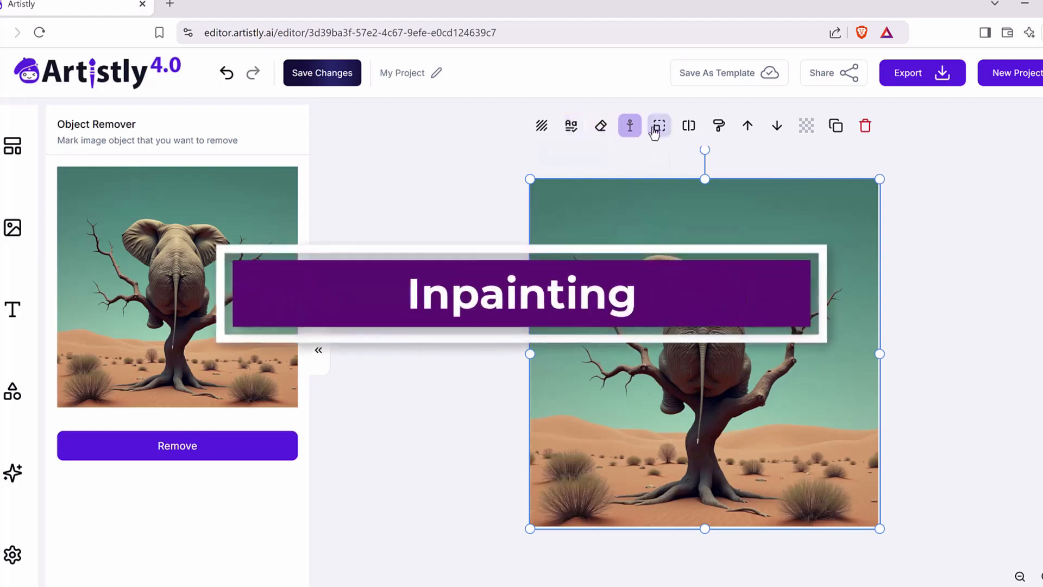
pyautogui.click(720, 126)
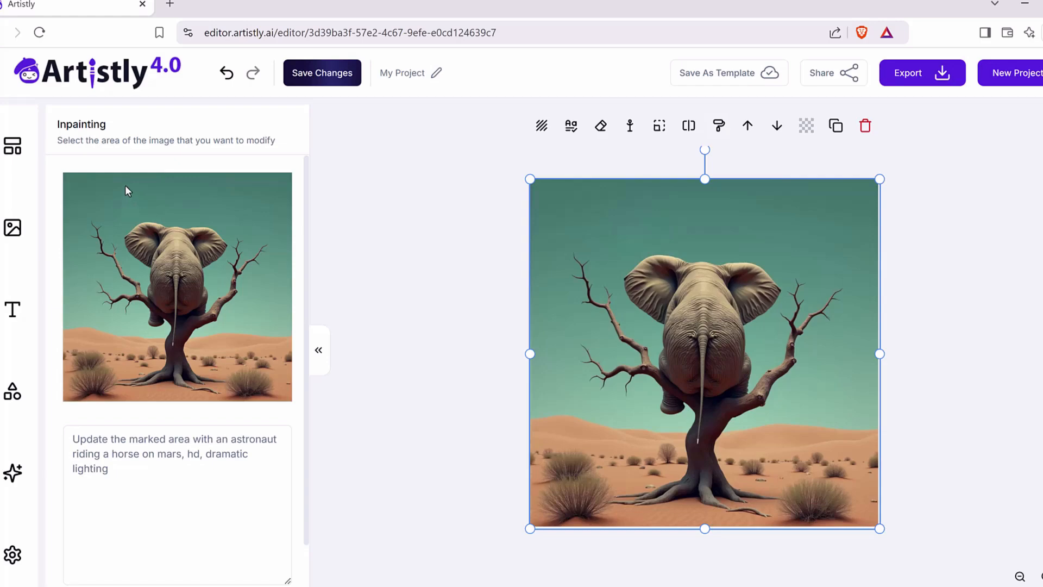
pyautogui.moveTo(125, 197)
pyautogui.mouseDown()
pyautogui.moveTo(138, 187)
pyautogui.moveTo(121, 197)
pyautogui.moveTo(130, 206)
pyautogui.moveTo(138, 193)
pyautogui.mouseUp()
# Step: Enter the prompt "Update the marked area with a beautiful bright sun that is shining on the sahara desert" and generate the inpainted image
pyautogui.click(142, 469)
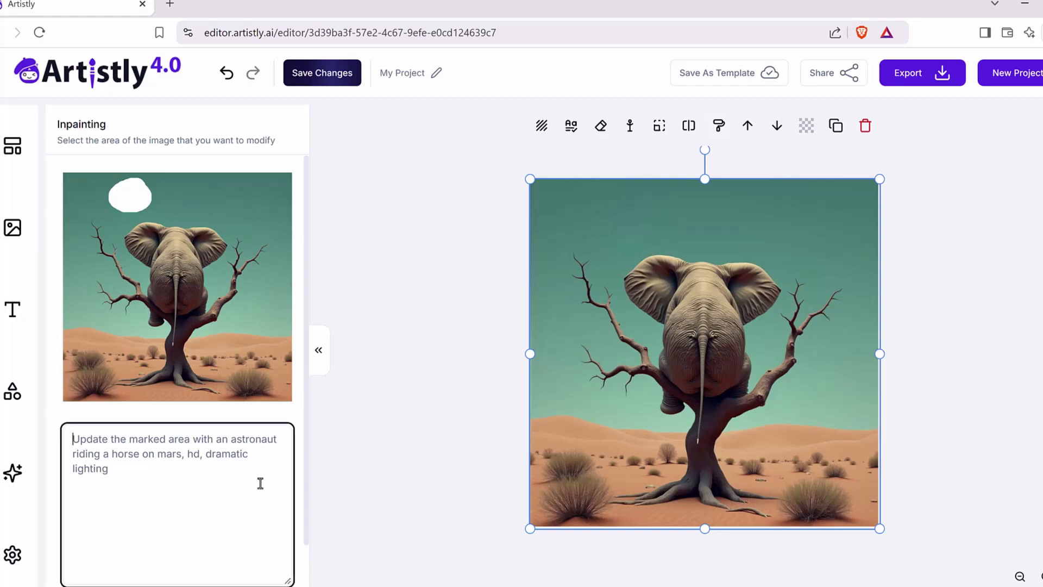
pyautogui.write('Update the marked area')
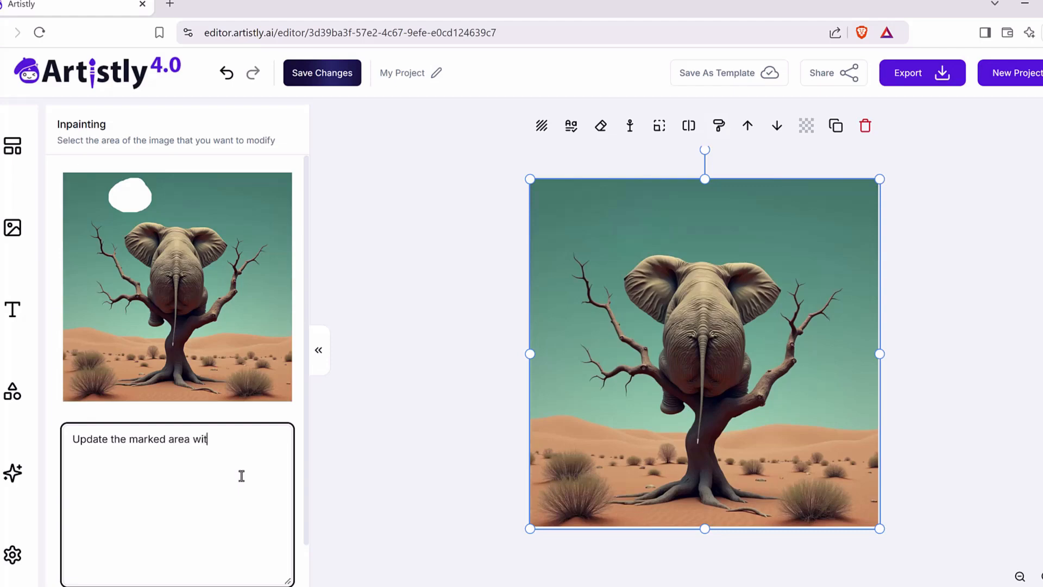
pyautogui.write(' with a beautiful bright ')
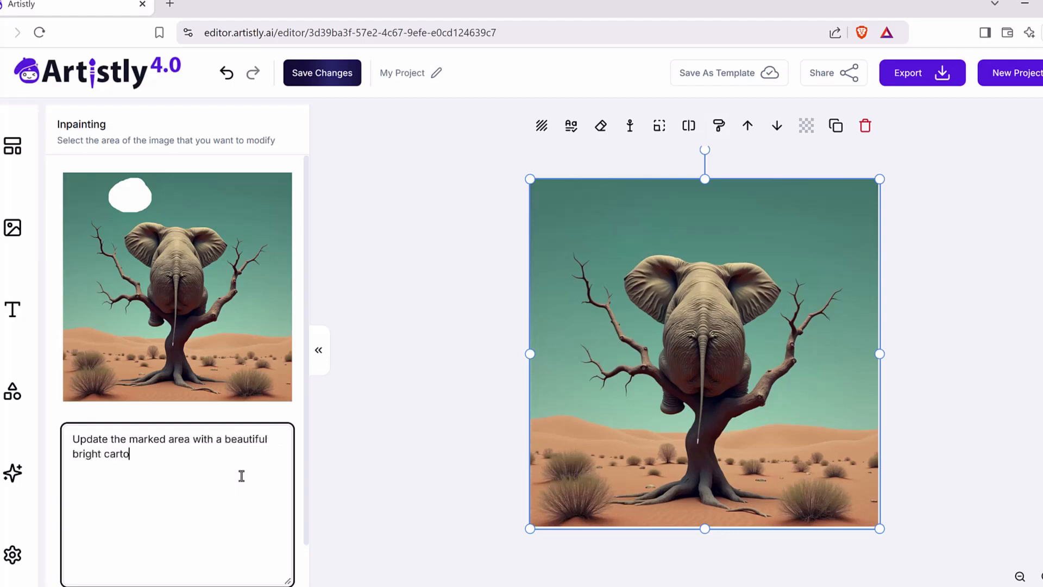
pyautogui.write('sun that is shining on the sahara deser')
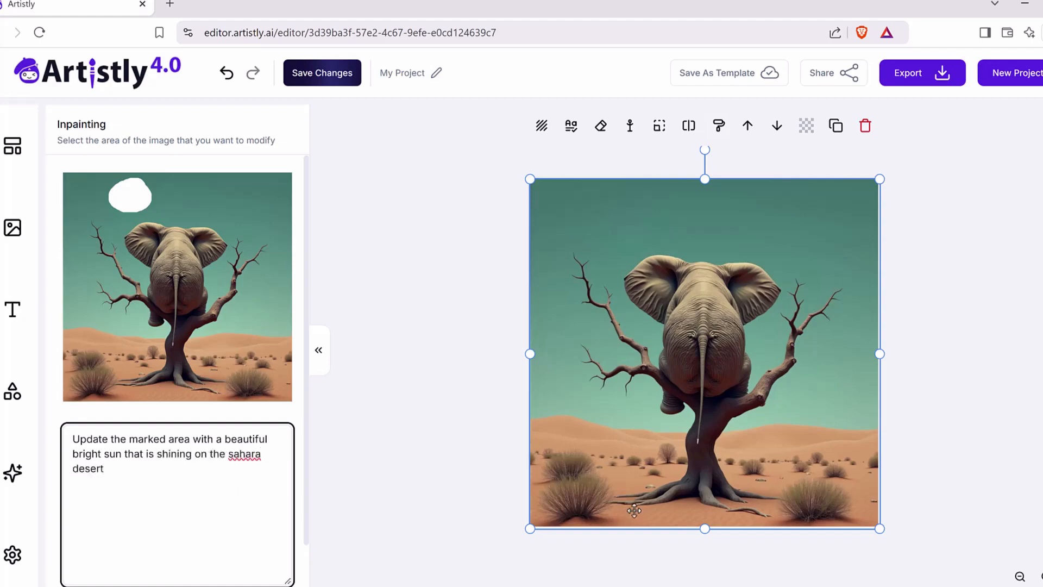
pyautogui.scroll(-2, 150, 492)
pyautogui.click(226, 572)
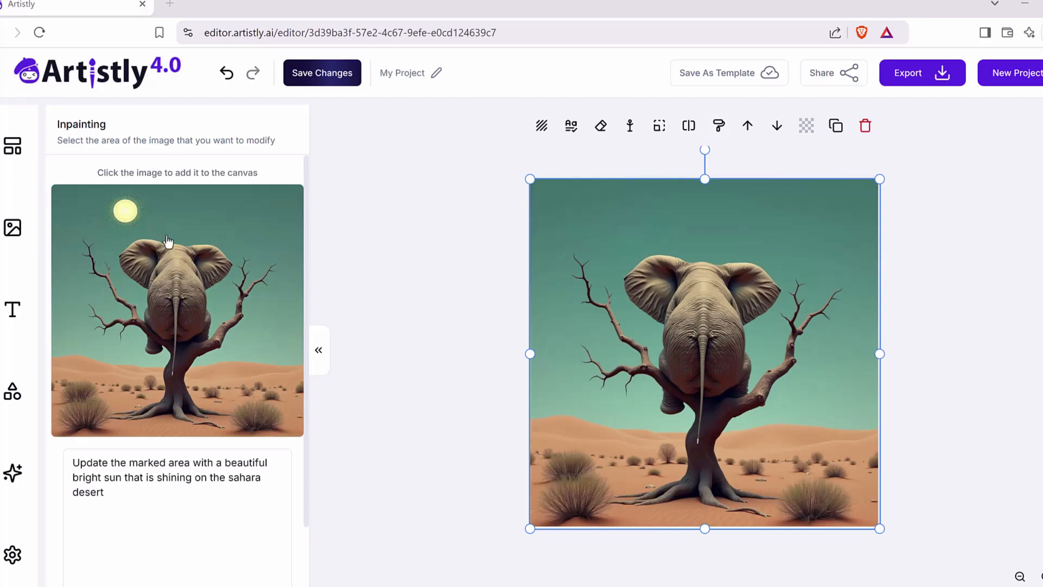
pyautogui.click(211, 492)
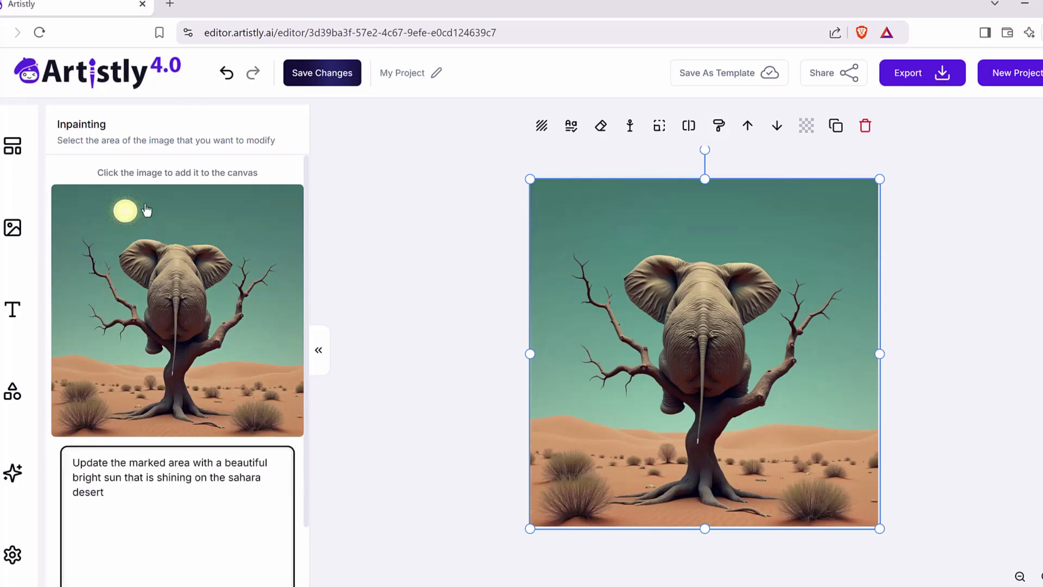
# Step: Place the inpainted elephant image with the sun on the canvas
pyautogui.click(140, 244)
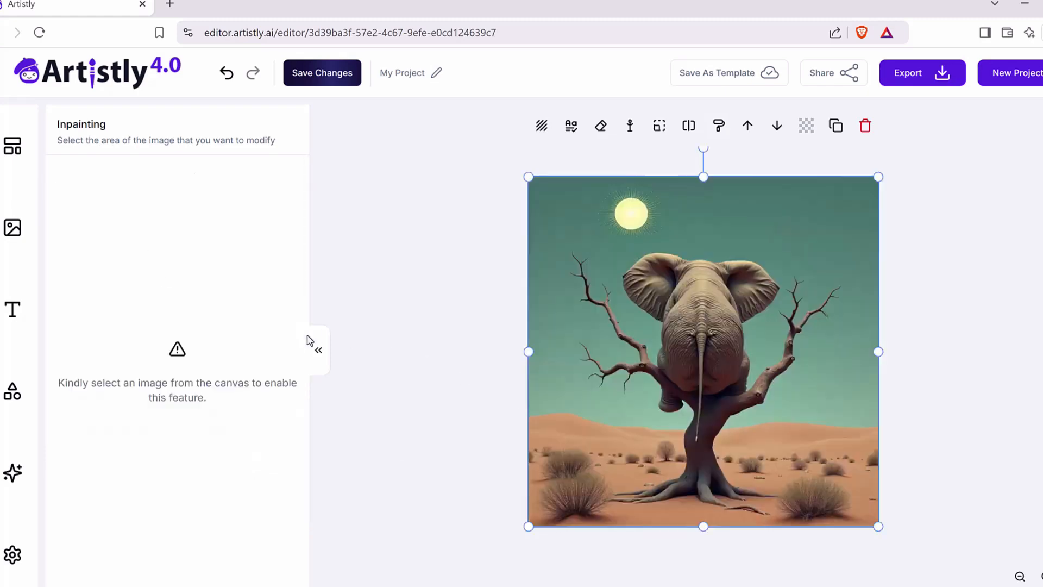
pyautogui.click(636, 212)
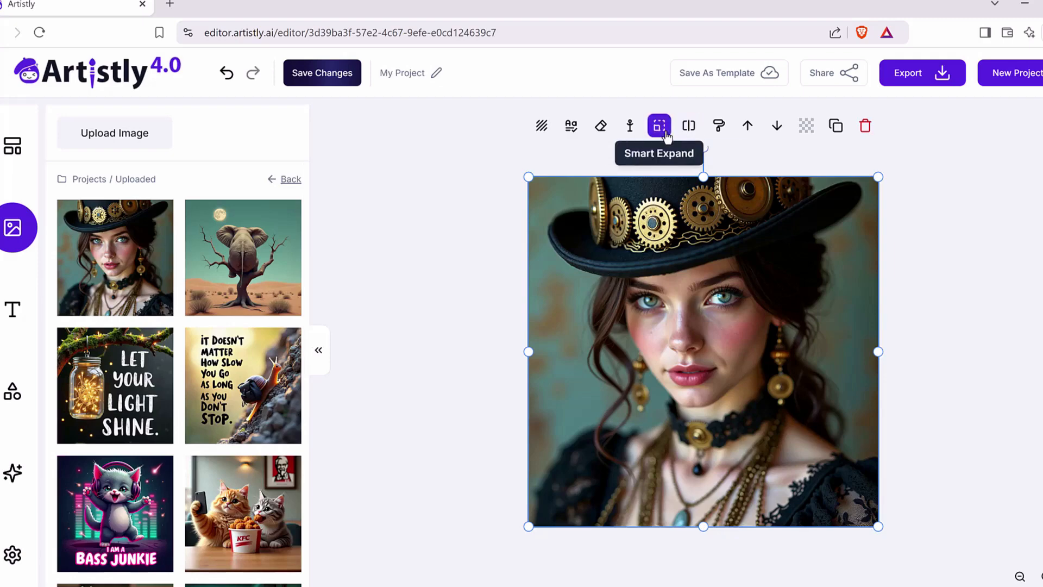
# Step: Open Inpainting for the portrait of the woman in the gear-trimmed hat and mark both of her eyes
pyautogui.click(722, 128)
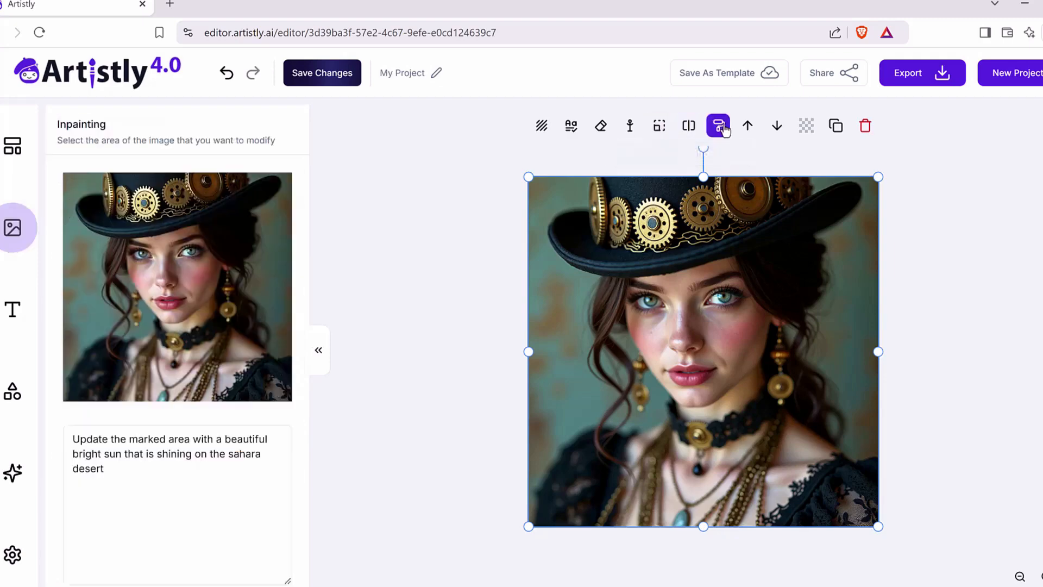
pyautogui.click(191, 251)
pyautogui.click(142, 253)
# Step: Change the inpainting prompt to "Update the marked area with big beautiful brown eyes" and generate the remix
pyautogui.click(171, 484)
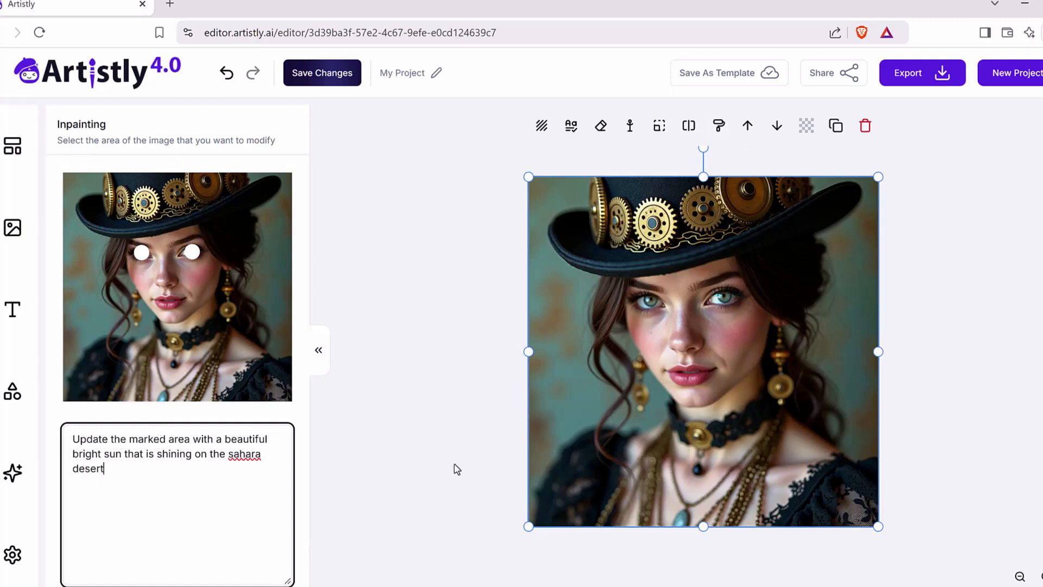
pyautogui.moveTo(222, 473); pyautogui.dragTo(70, 461)
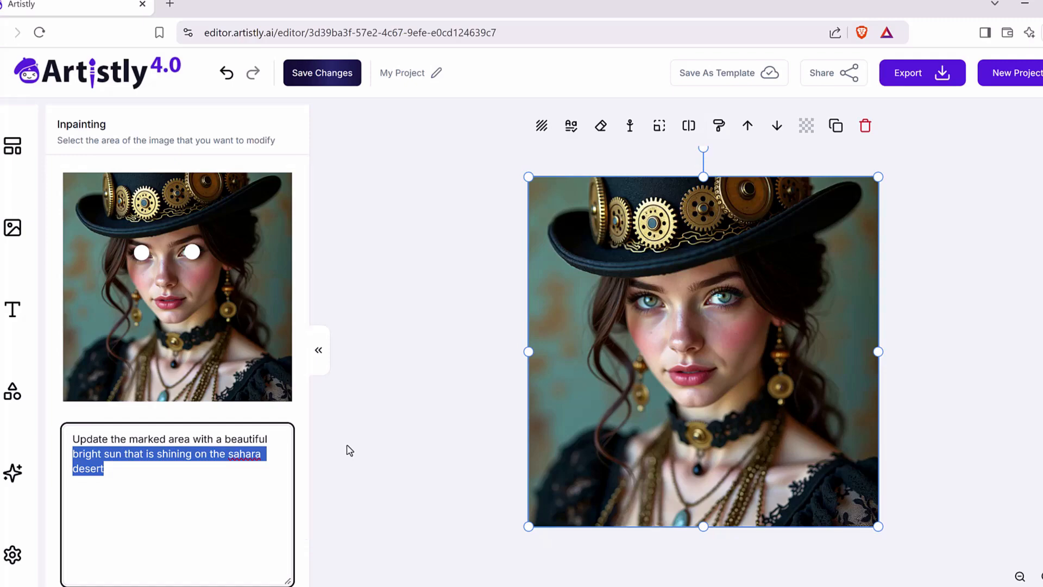
pyautogui.press('BackSpace')
pyautogui.write('brow')
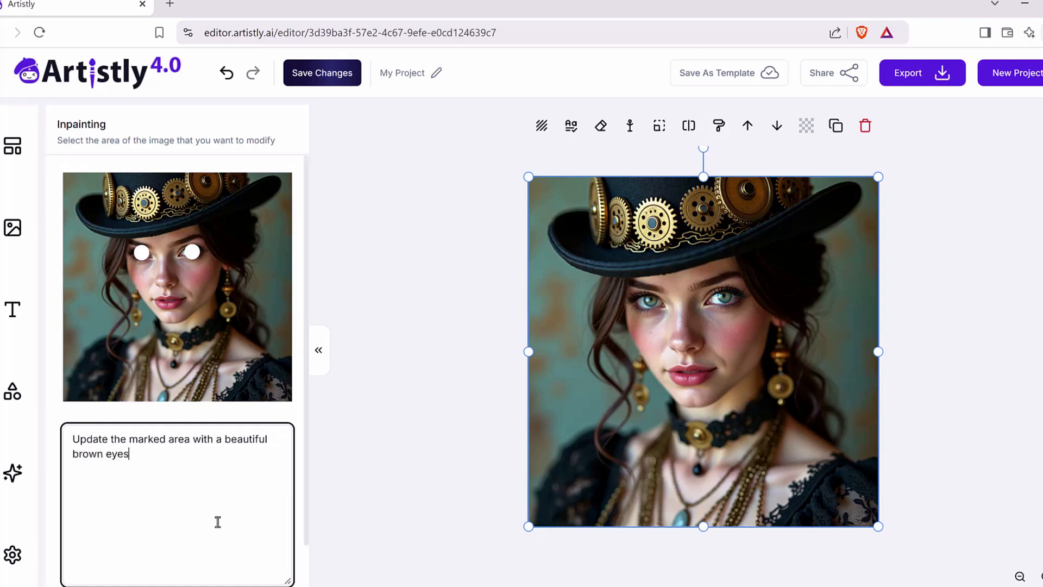
pyautogui.moveTo(224, 442); pyautogui.dragTo(216, 441)
pyautogui.write('big')
pyautogui.scroll(-2, 266, 474)
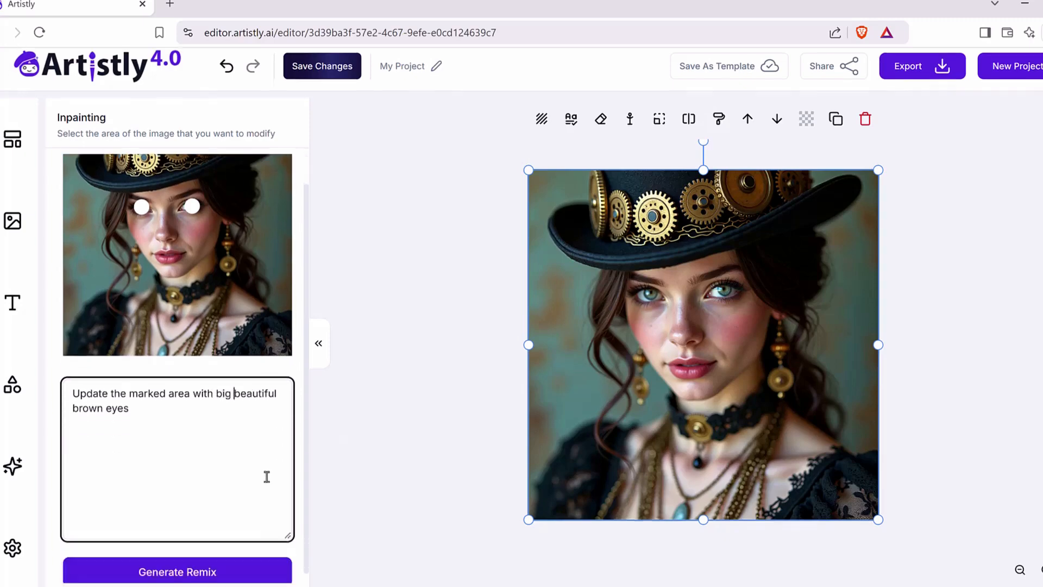
pyautogui.click(216, 559)
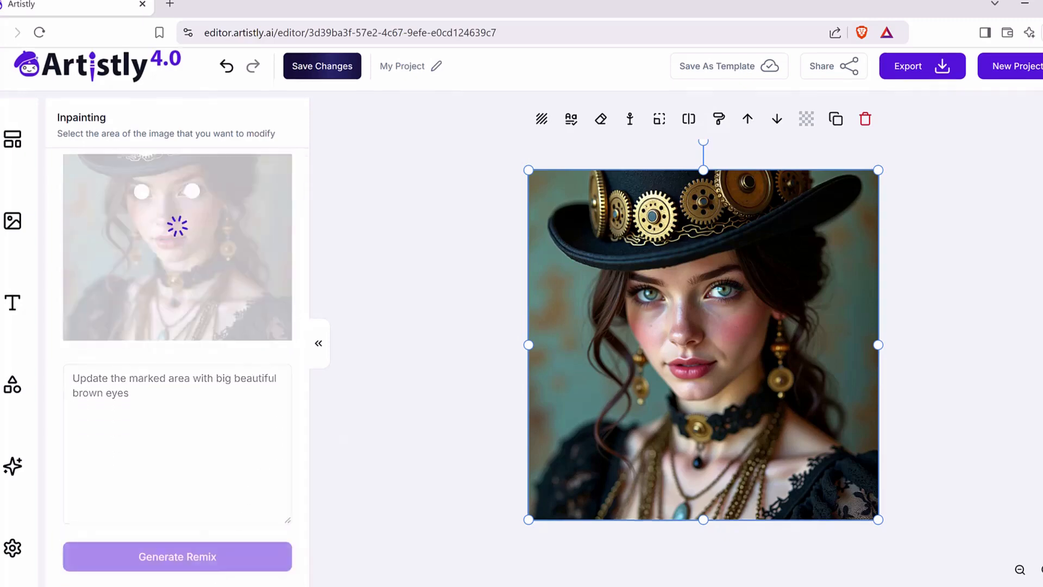
pyautogui.moveTo(211, 200)
pyautogui.mouseDown()
pyautogui.moveTo(185, 206)
pyautogui.moveTo(182, 188)
pyautogui.moveTo(243, 211)
pyautogui.moveTo(168, 189)
pyautogui.mouseUp()
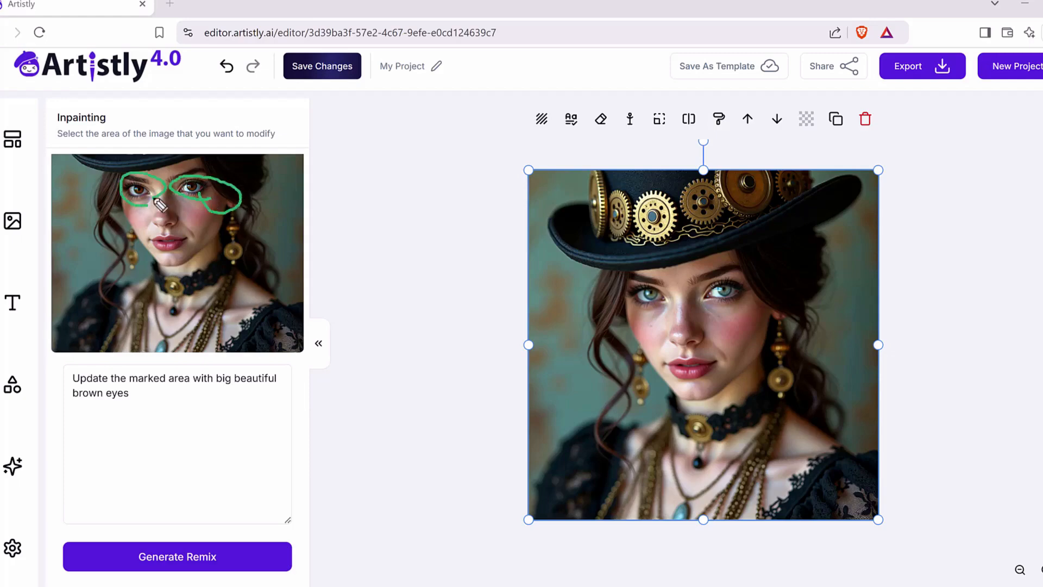
pyautogui.moveTo(667, 313)
pyautogui.mouseDown()
pyautogui.moveTo(626, 284)
pyautogui.moveTo(674, 321)
pyautogui.moveTo(758, 315)
pyautogui.moveTo(706, 314)
pyautogui.mouseUp()
pyautogui.press('Escape')
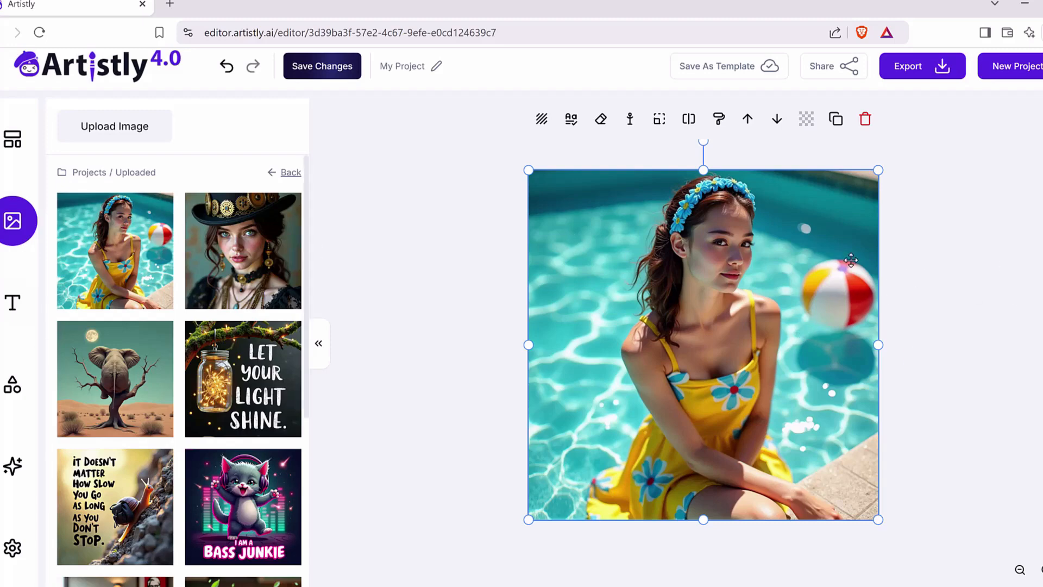
# Step: Open Inpainting for the poolside woman image and mark the whole beach ball
pyautogui.moveTo(76, 257)
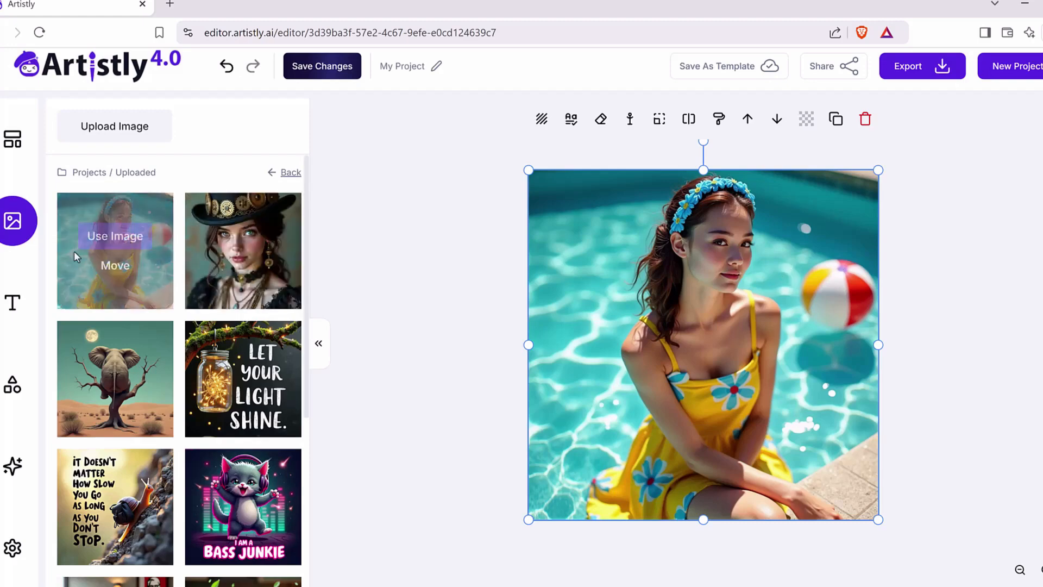
pyautogui.click(716, 124)
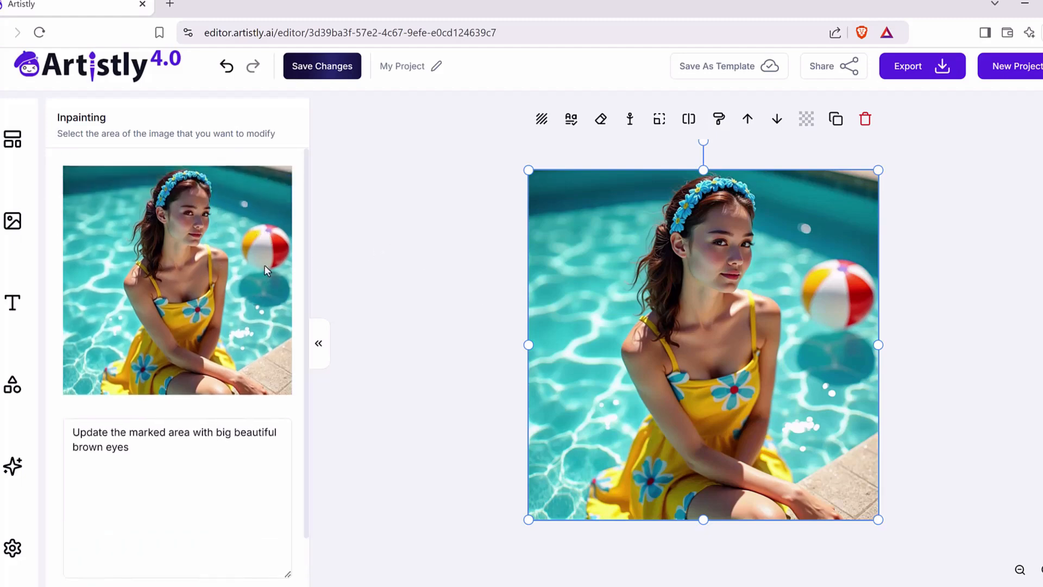
pyautogui.moveTo(264, 266)
pyautogui.mouseDown()
pyautogui.moveTo(246, 260)
pyautogui.moveTo(253, 237)
pyautogui.moveTo(284, 239)
pyautogui.moveTo(280, 264)
pyautogui.moveTo(263, 255)
pyautogui.moveTo(275, 263)
pyautogui.mouseUp()
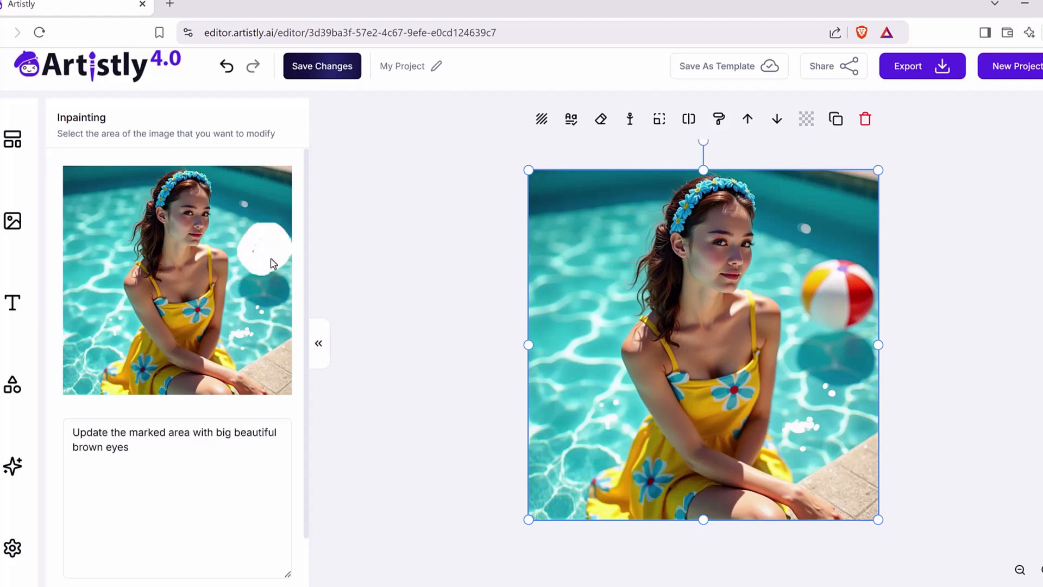
# Step: Change the inpainting prompt to "Update the marked area with a basketball" and generate the remix
pyautogui.click(150, 432)
pyautogui.moveTo(156, 449); pyautogui.dragTo(215, 433)
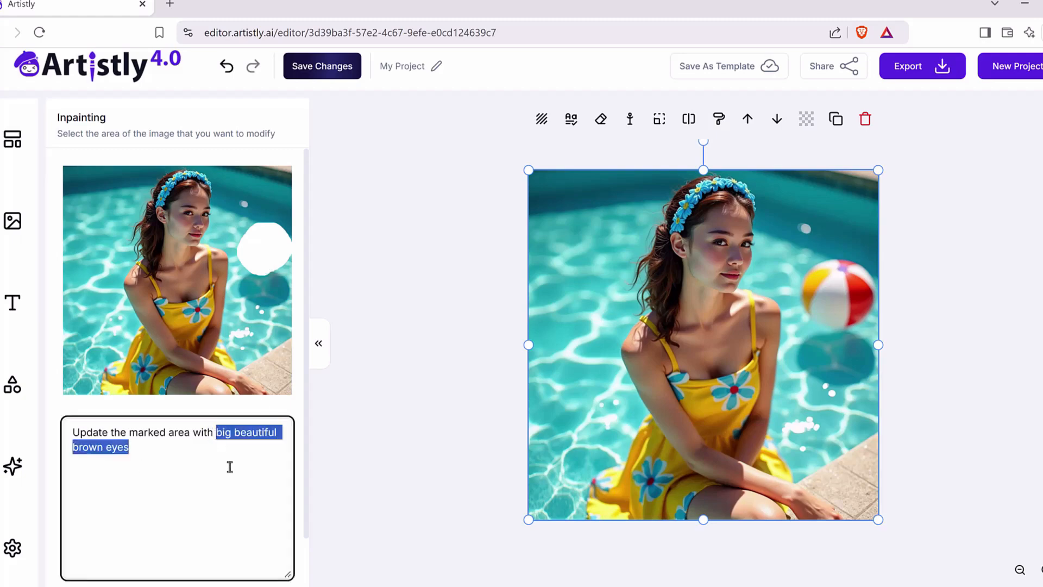
pyautogui.write('a')
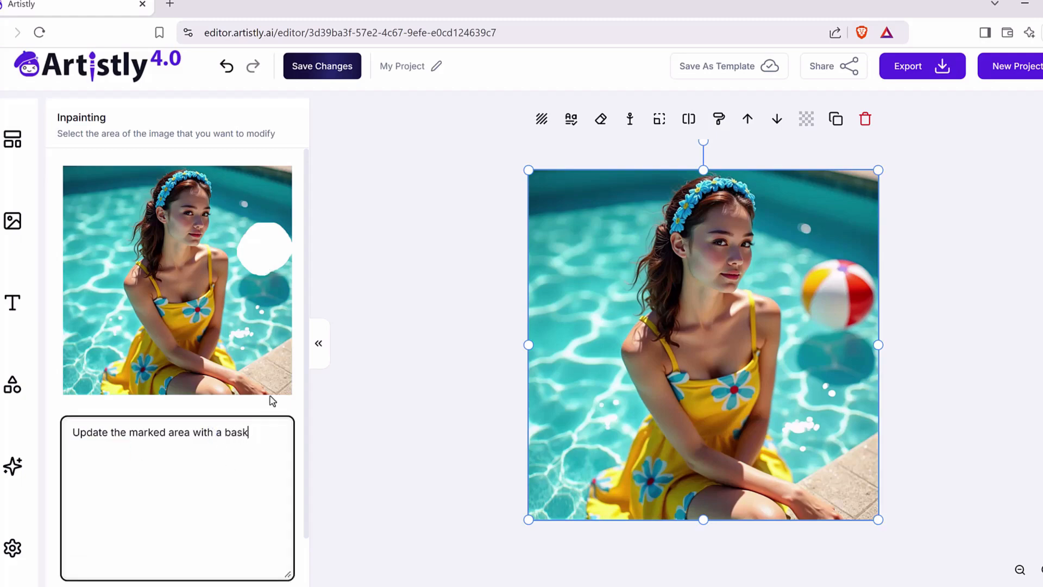
pyautogui.scroll(-1, 233, 544)
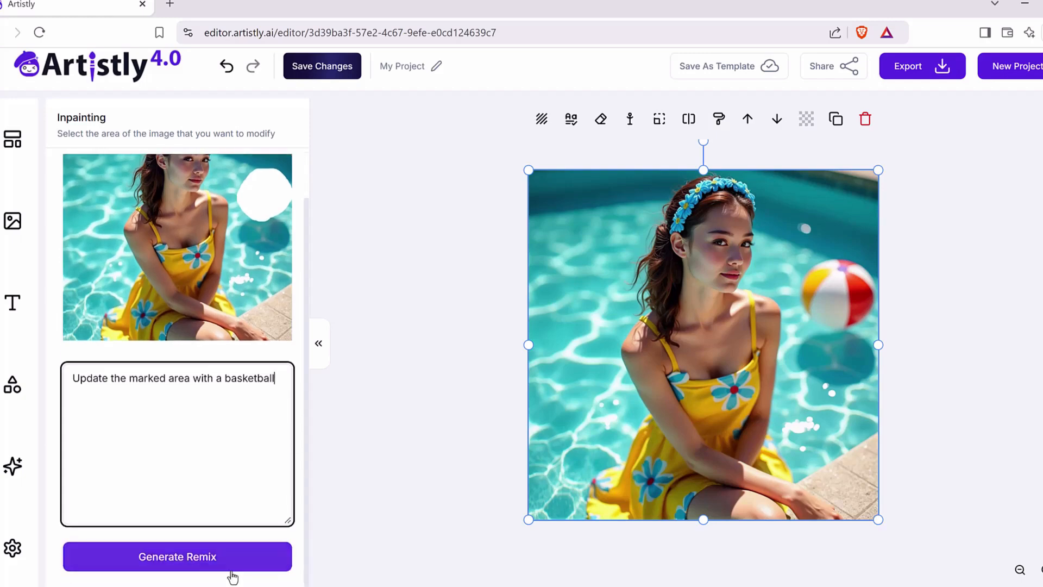
pyautogui.click(232, 568)
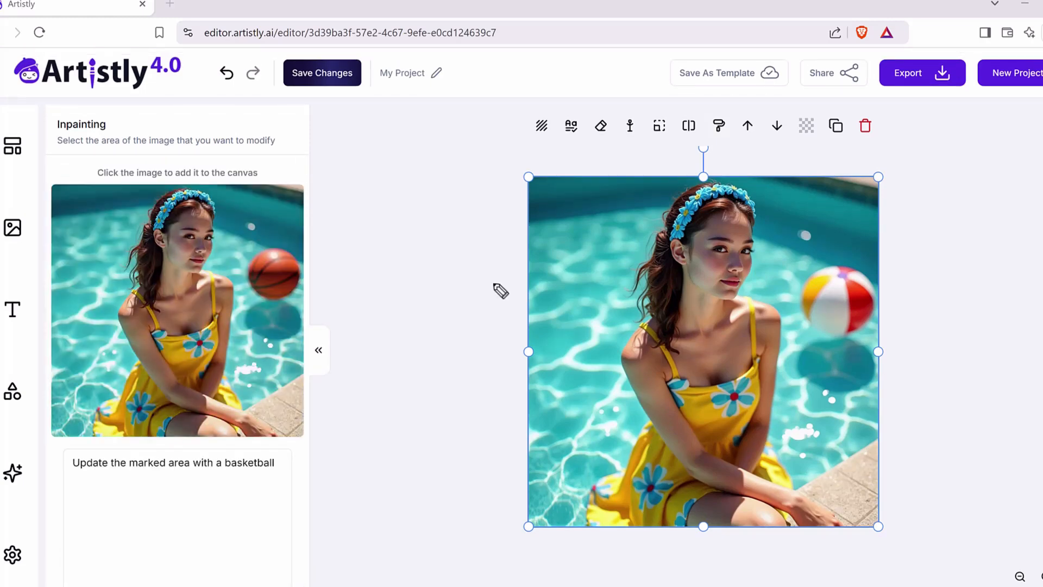
pyautogui.moveTo(263, 244)
pyautogui.mouseDown()
pyautogui.moveTo(286, 232)
pyautogui.moveTo(338, 274)
pyautogui.moveTo(230, 302)
pyautogui.moveTo(288, 240)
pyautogui.mouseUp()
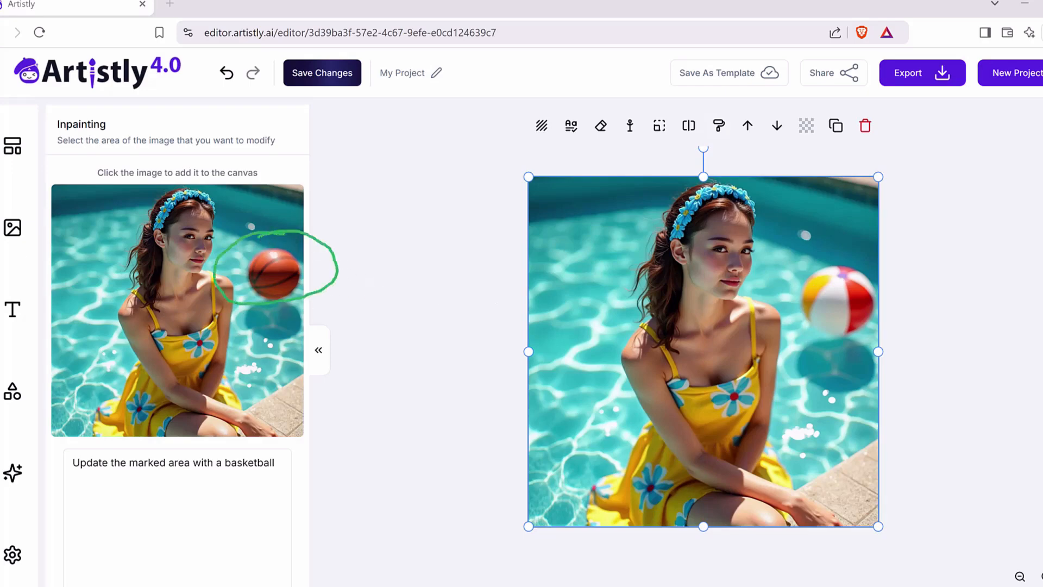
pyautogui.press('Escape')
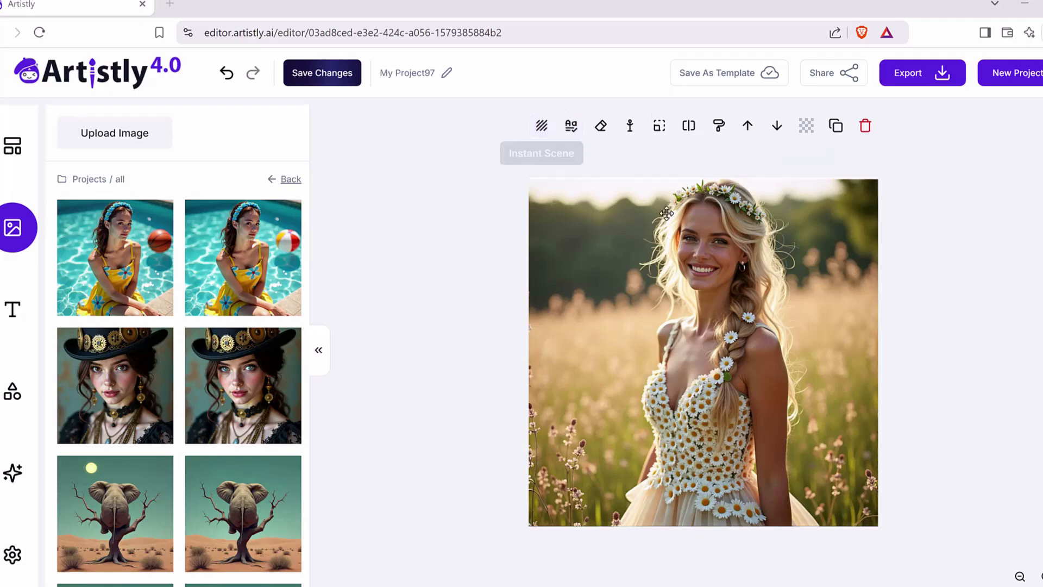
pyautogui.click(436, 281)
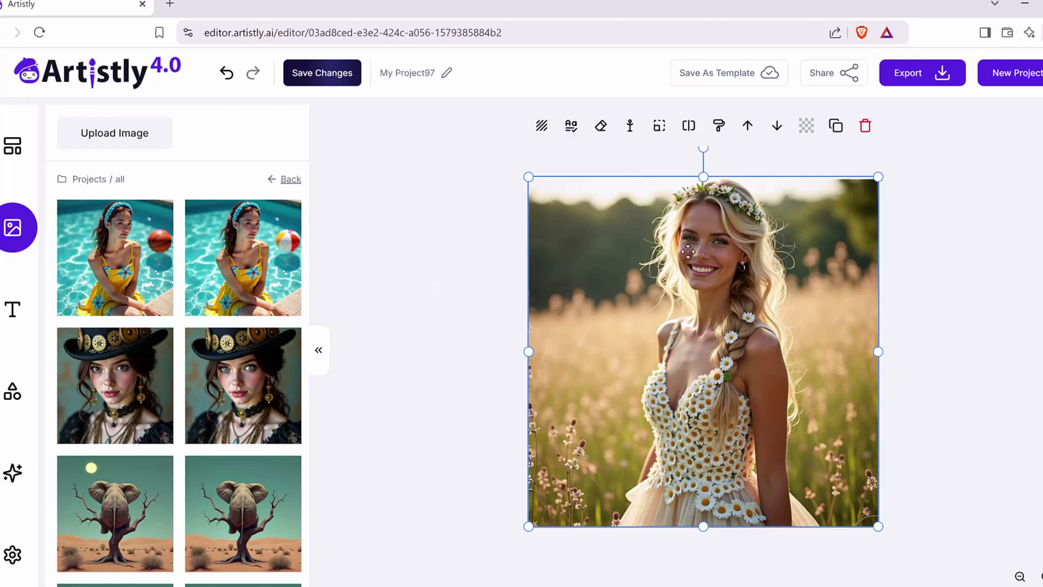
pyautogui.moveTo(471, 232)
pyautogui.mouseDown()
pyautogui.moveTo(530, 149)
pyautogui.moveTo(1013, 400)
pyautogui.moveTo(468, 205)
pyautogui.moveTo(569, 151)
pyautogui.mouseUp()
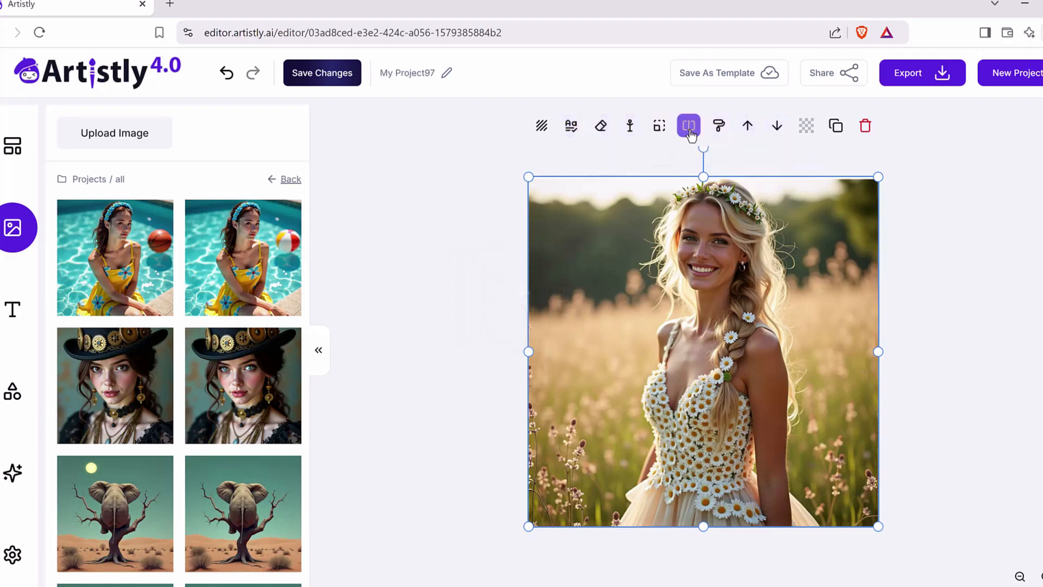
# Step: Open Background Replace for the daisy-dress portrait, examine the Manual Replace prompt option, and return to Automatic Replace
pyautogui.click(542, 128)
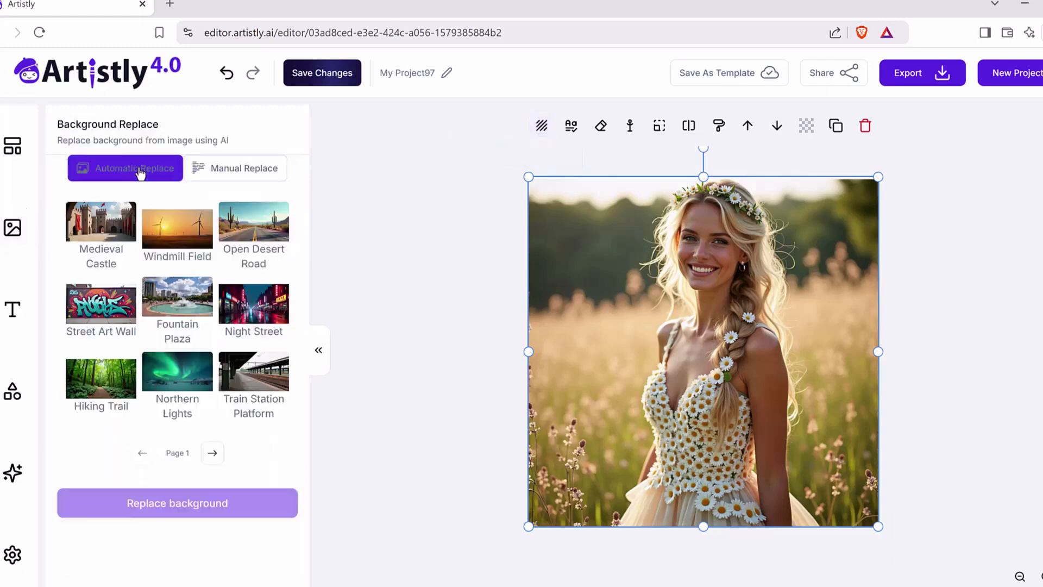
pyautogui.click(234, 169)
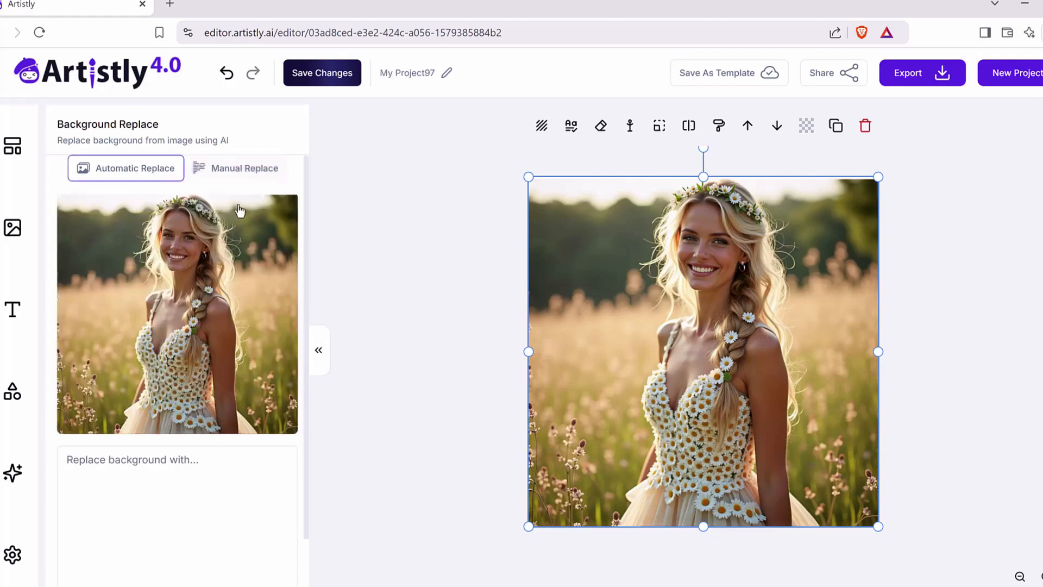
pyautogui.click(160, 469)
pyautogui.scroll(-1, 193, 478)
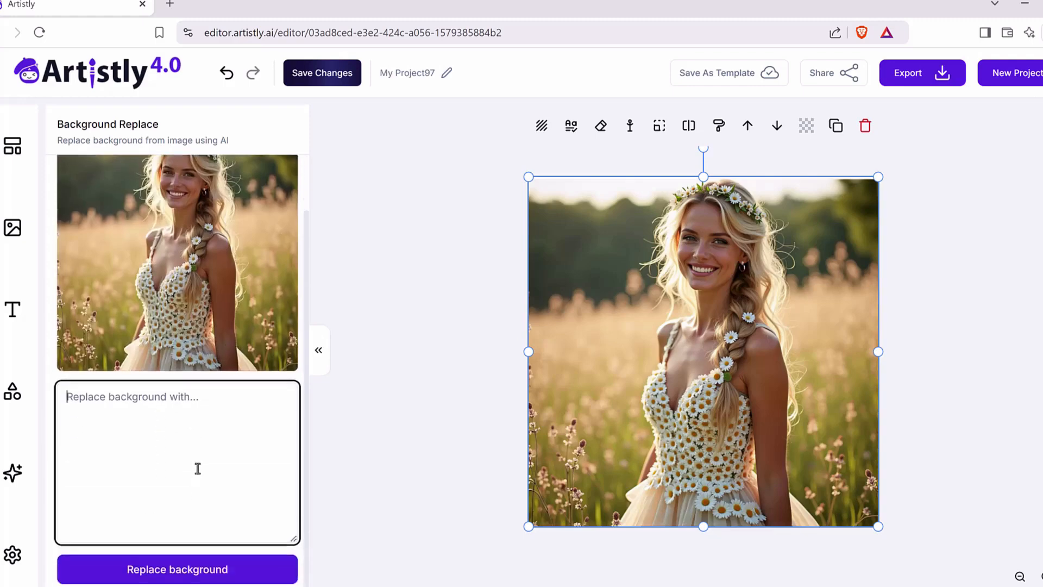
pyautogui.scroll(1, 178, 443)
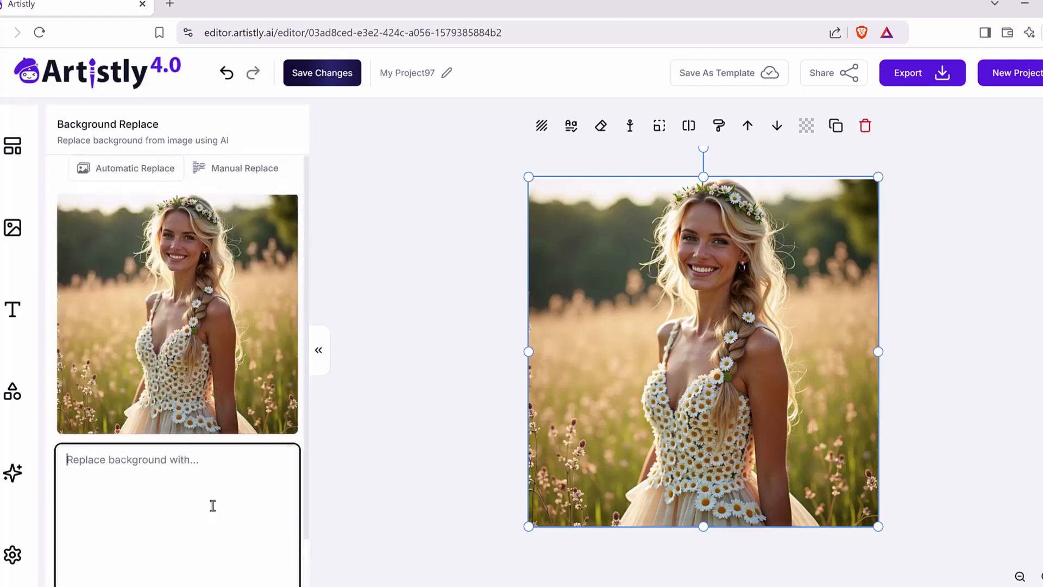
pyautogui.click(153, 167)
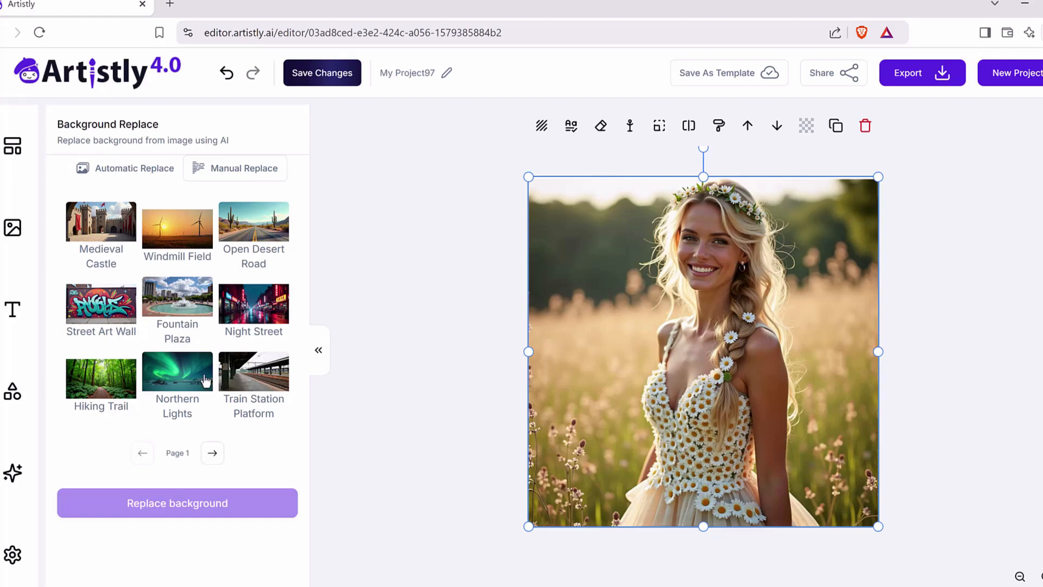
# Step: Replace the daisy-dress portrait's background with the Street Art Wall preset
pyautogui.scroll(-1, 184, 356)
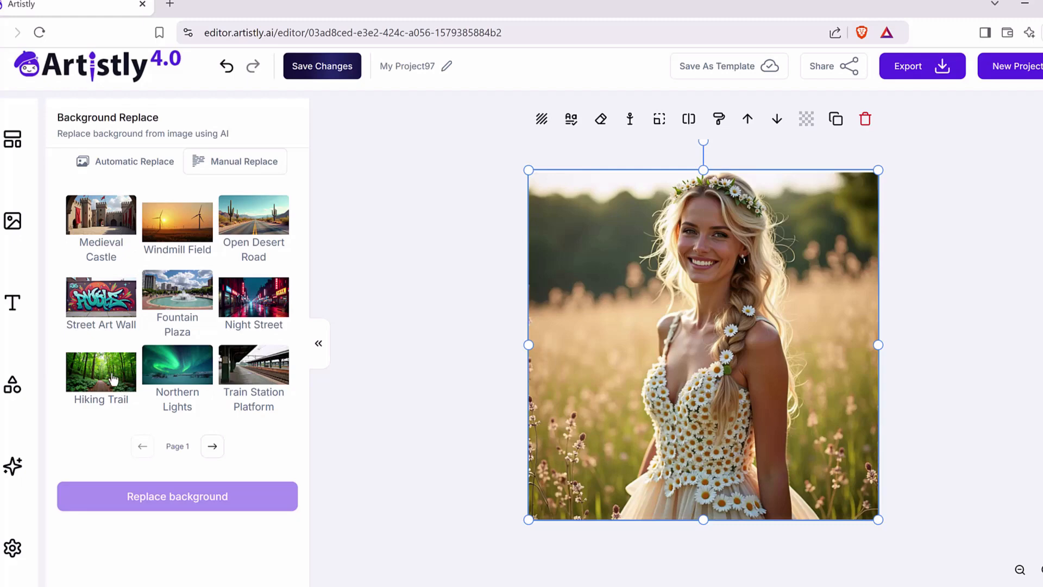
pyautogui.click(110, 309)
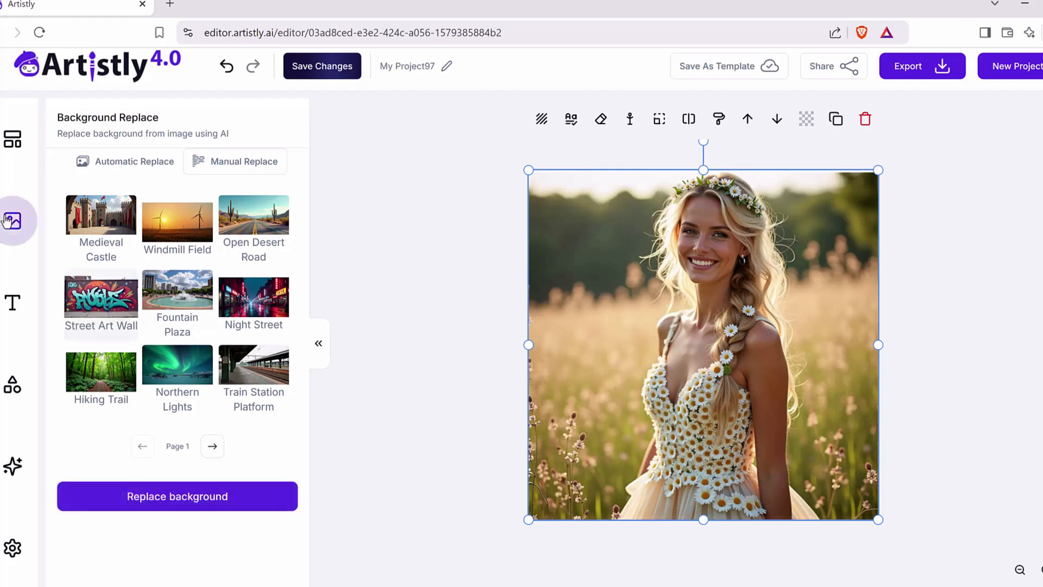
pyautogui.click(173, 512)
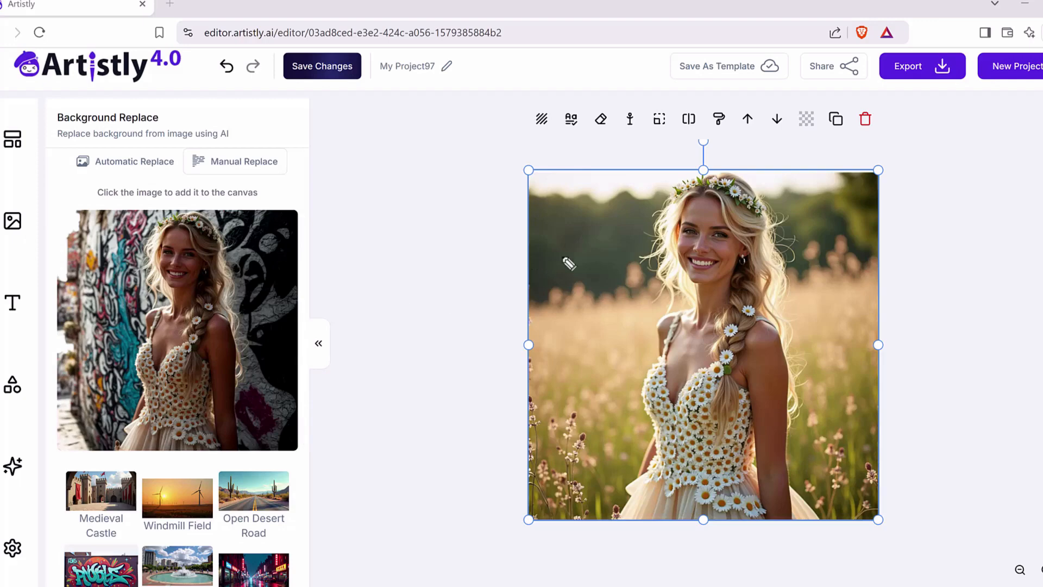
pyautogui.moveTo(79, 293)
pyautogui.mouseDown()
pyautogui.moveTo(141, 292)
pyautogui.moveTo(119, 311)
pyautogui.mouseUp()
pyautogui.moveTo(633, 266)
pyautogui.mouseDown()
pyautogui.moveTo(829, 499)
pyautogui.moveTo(567, 213)
pyautogui.mouseUp()
pyautogui.moveTo(462, 279)
pyautogui.mouseDown()
pyautogui.moveTo(255, 314)
pyautogui.moveTo(628, 398)
pyautogui.mouseUp()
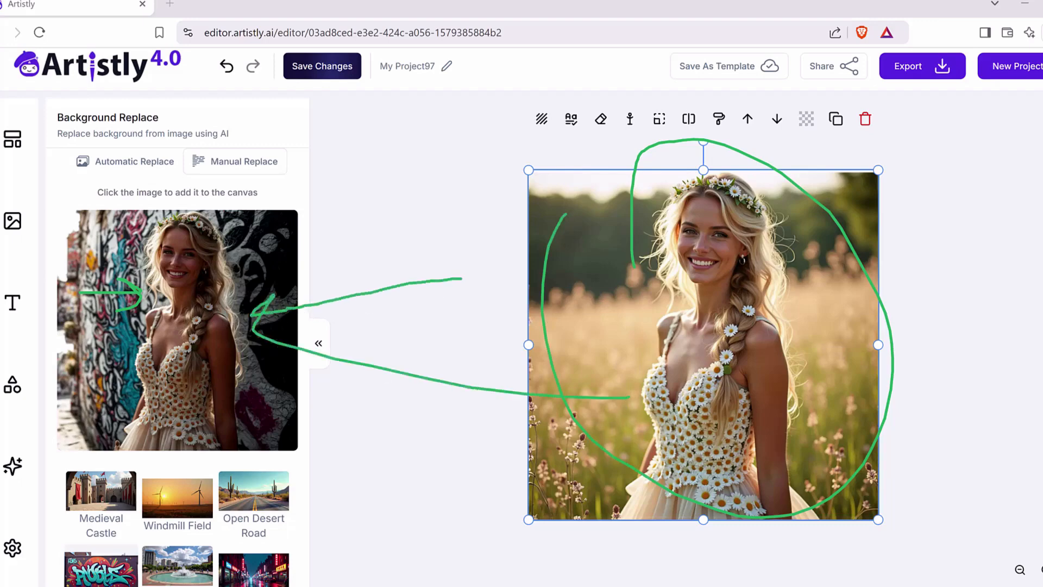
pyautogui.press('Escape')
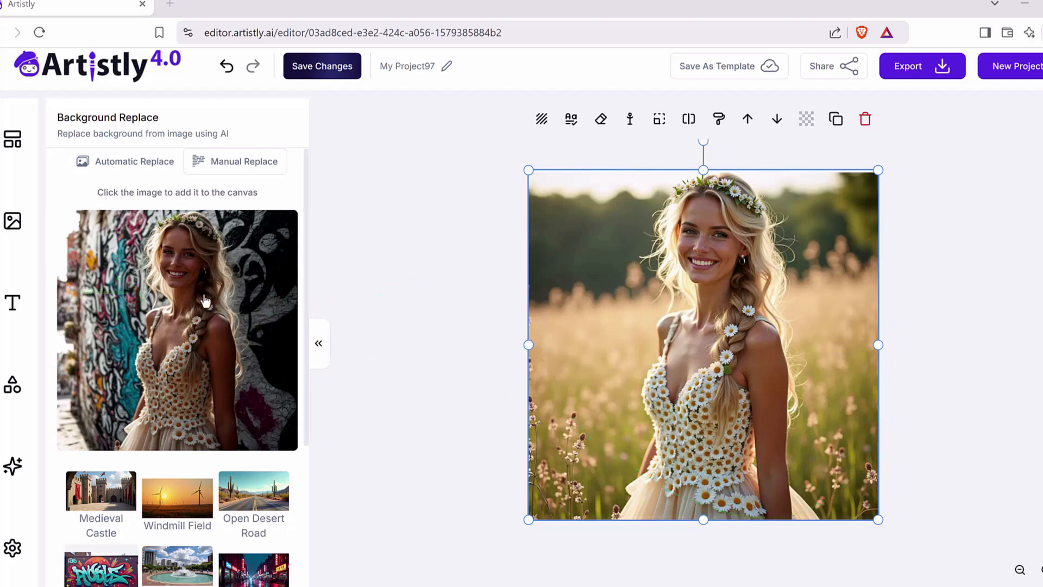
# Step: Place the generated portrait with the street art background on the canvas
pyautogui.click(204, 300)
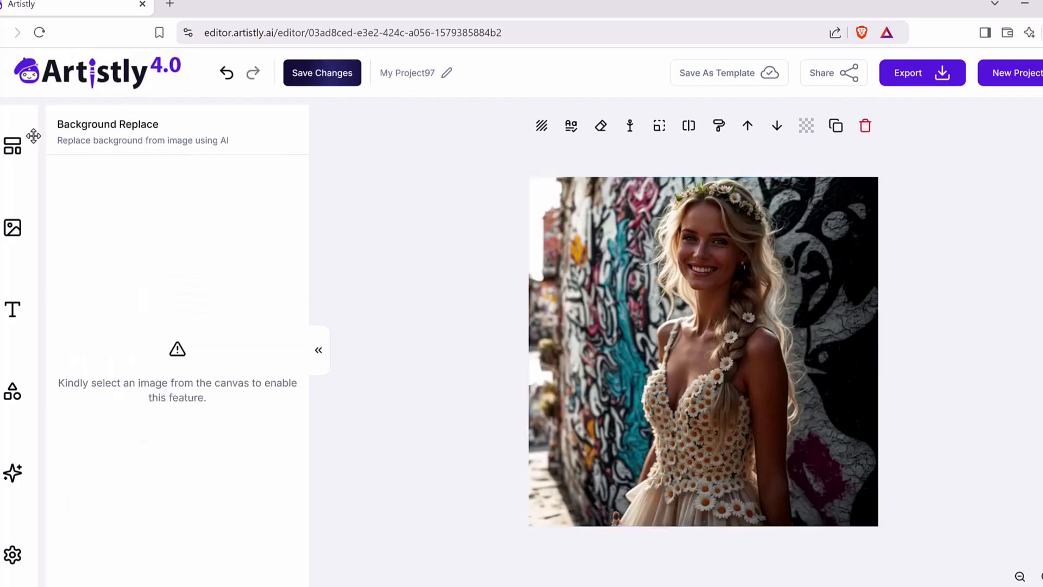
# Step: Add the project image of the woman at the pool with the beach ball to the canvas
pyautogui.click(12, 227)
pyautogui.moveTo(227, 259)
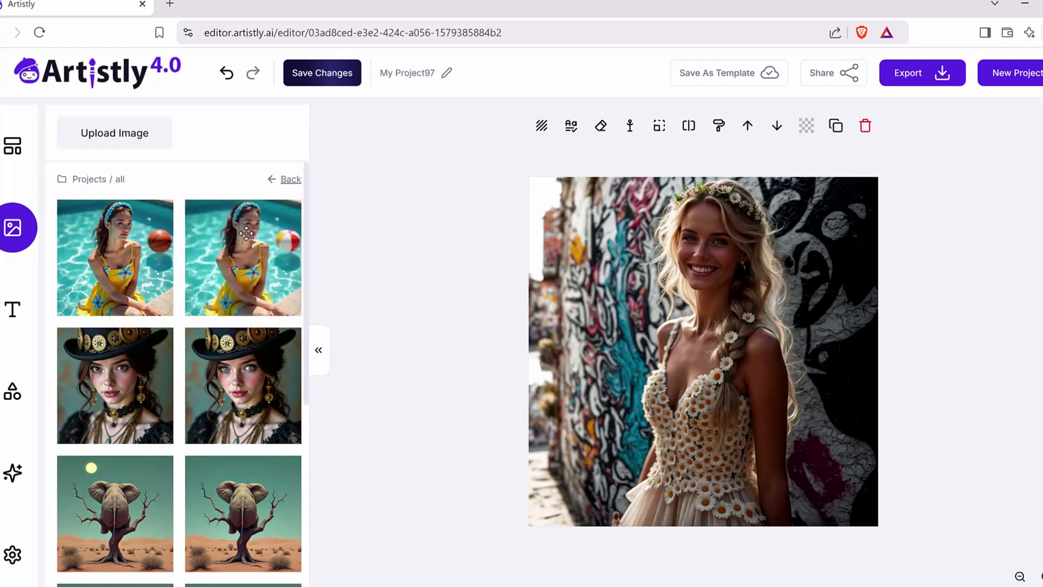
pyautogui.click(273, 263)
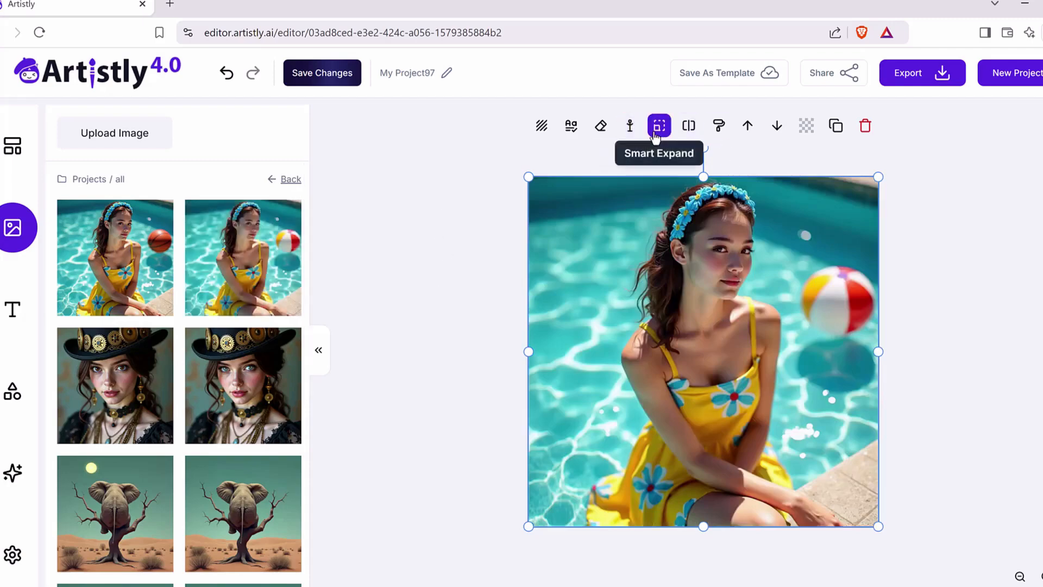
# Step: Replace the pool portrait's background with the Secluded Beach preset from the second page of Background Replace
pyautogui.click(543, 128)
pyautogui.scroll(-1, 846, 396)
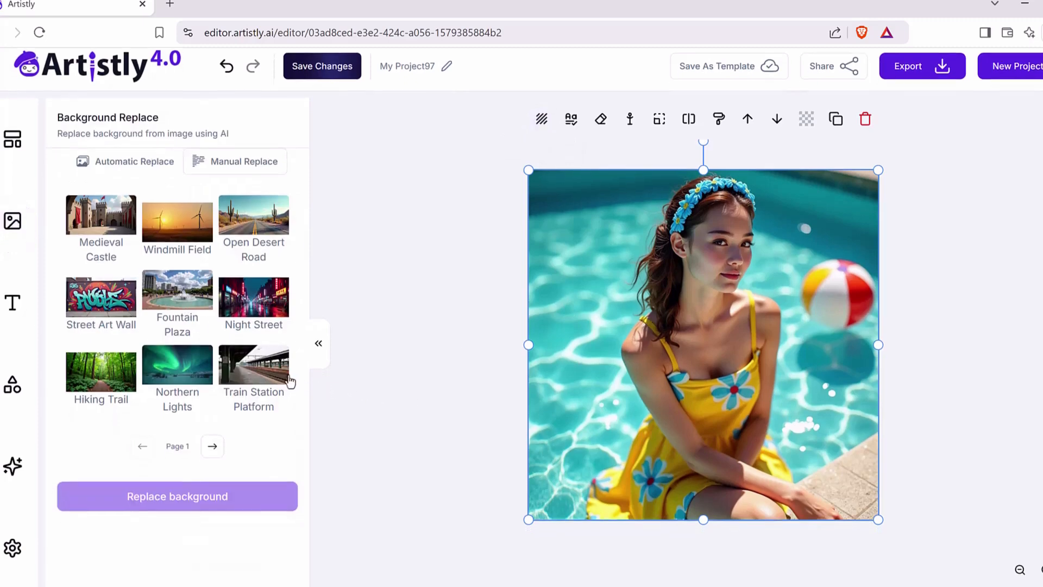
pyautogui.click(212, 447)
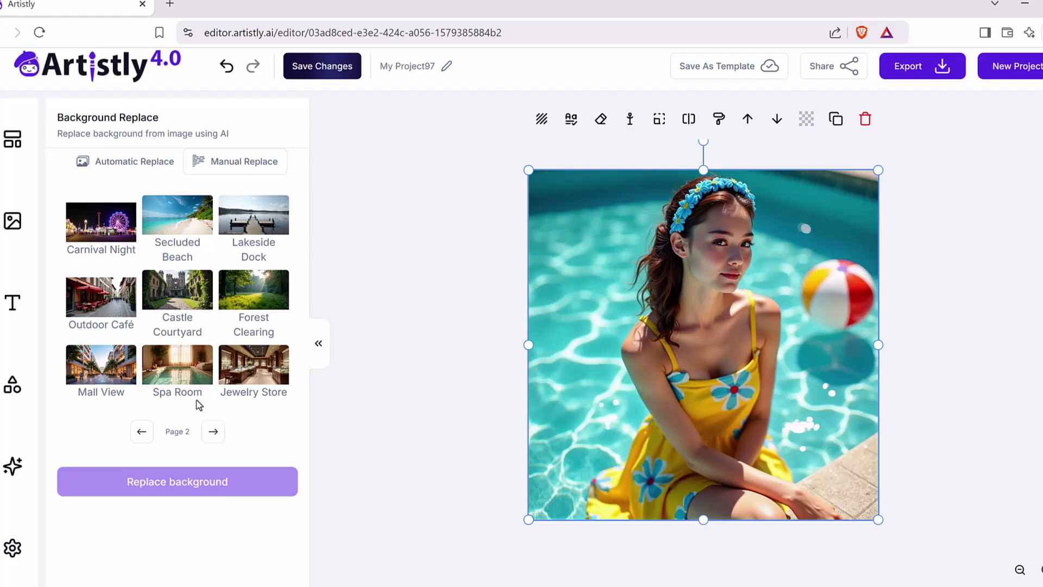
pyautogui.click(192, 227)
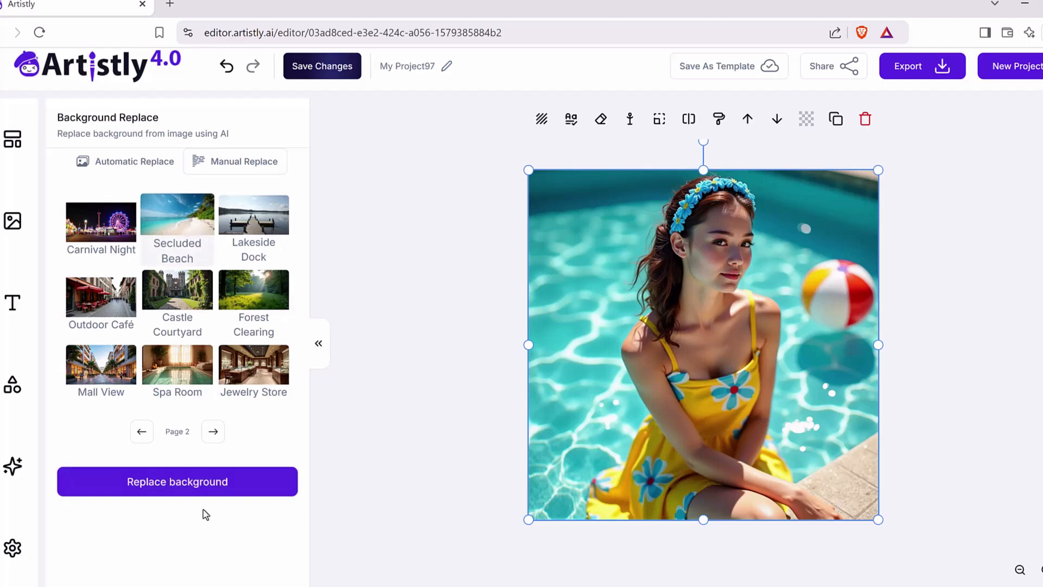
pyautogui.click(209, 489)
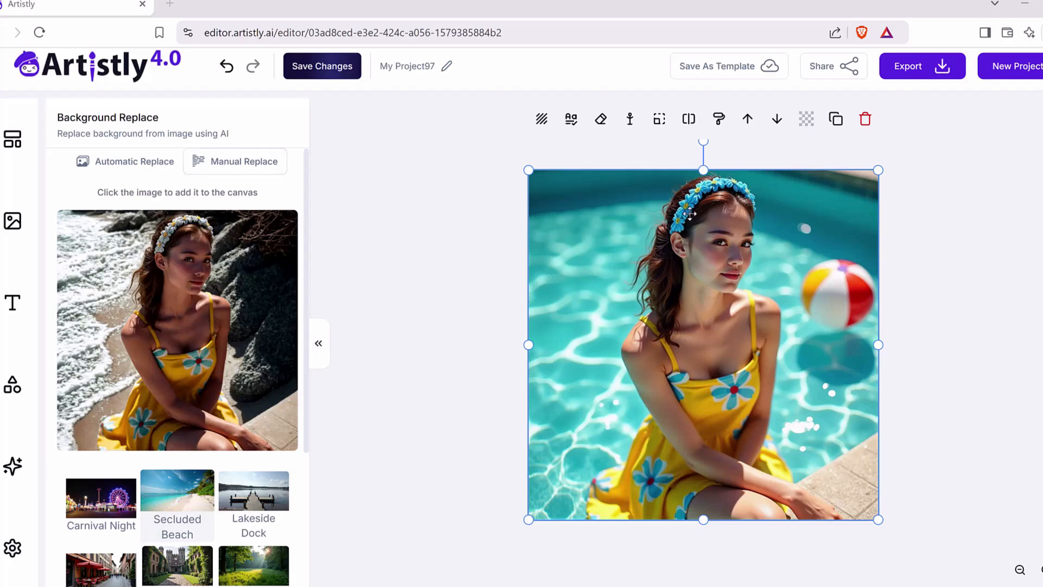
pyautogui.moveTo(430, 303)
pyautogui.mouseDown()
pyautogui.moveTo(587, 302)
pyautogui.moveTo(590, 328)
pyautogui.mouseUp()
pyautogui.moveTo(431, 239)
pyautogui.mouseDown()
pyautogui.moveTo(295, 288)
pyautogui.moveTo(286, 272)
pyautogui.moveTo(311, 297)
pyautogui.mouseUp()
pyautogui.moveTo(683, 199)
pyautogui.mouseDown()
pyautogui.moveTo(784, 220)
pyautogui.moveTo(635, 233)
pyautogui.mouseUp()
pyautogui.moveTo(173, 265)
pyautogui.mouseDown()
pyautogui.moveTo(224, 202)
pyautogui.moveTo(227, 251)
pyautogui.moveTo(173, 267)
pyautogui.mouseUp()
pyautogui.press('e')
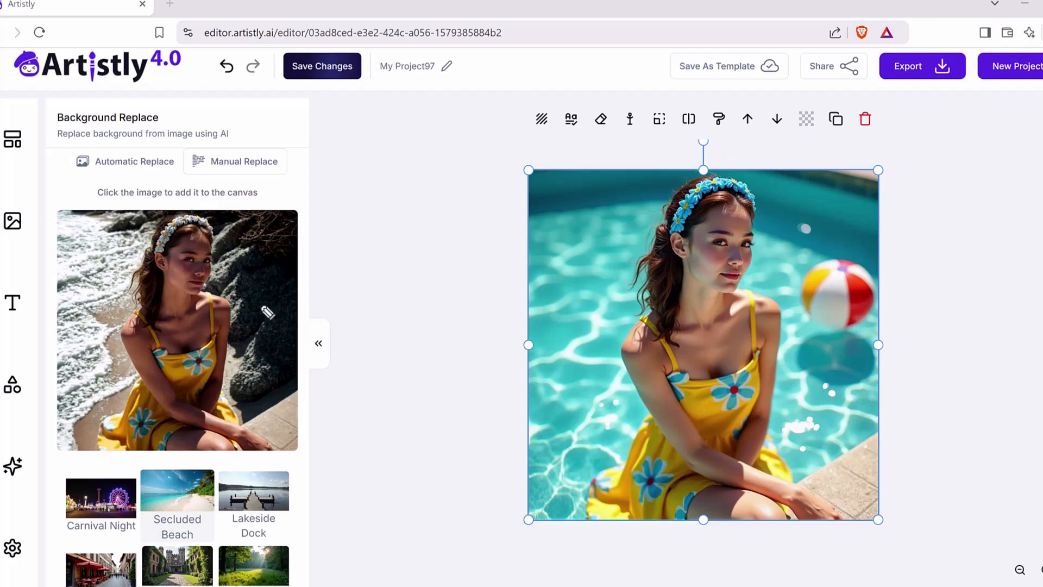
pyautogui.moveTo(554, 279); pyautogui.dragTo(612, 263)
pyautogui.moveTo(590, 260); pyautogui.dragTo(600, 285)
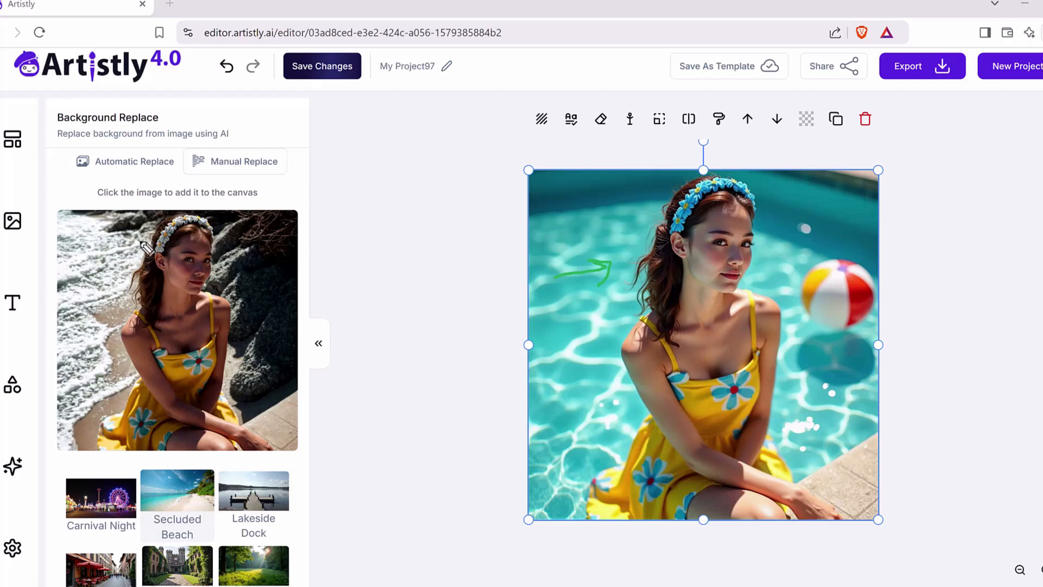
pyautogui.moveTo(147, 231)
pyautogui.mouseDown()
pyautogui.moveTo(99, 265)
pyautogui.moveTo(117, 259)
pyautogui.mouseUp()
pyautogui.press('e')
pyautogui.scroll(-3, 243, 408)
pyautogui.scroll(3, 244, 408)
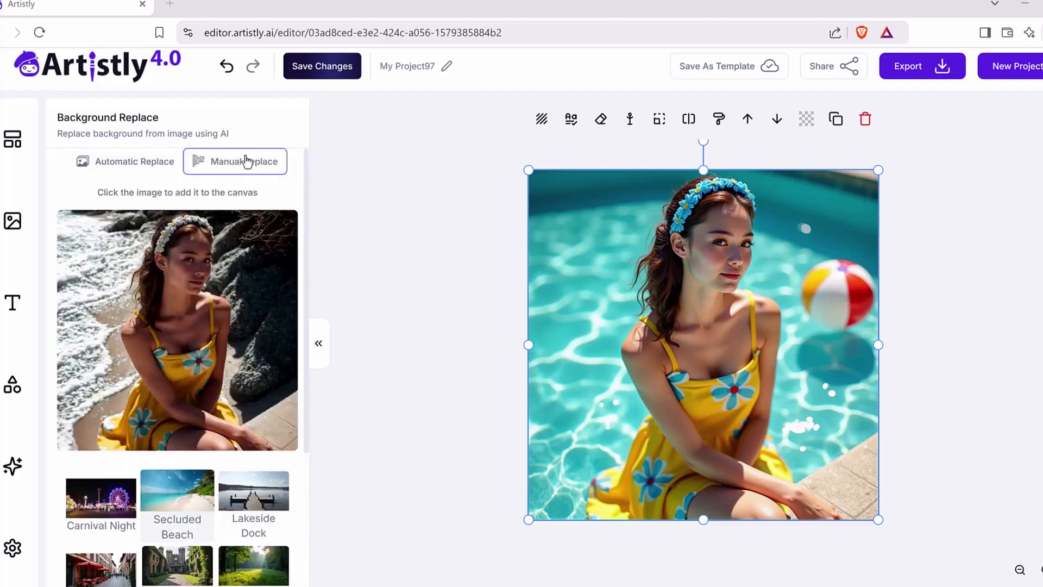
# Step: Examine the Manual Replace prompt for the pool portrait's background and return to Automatic Replace
pyautogui.click(252, 167)
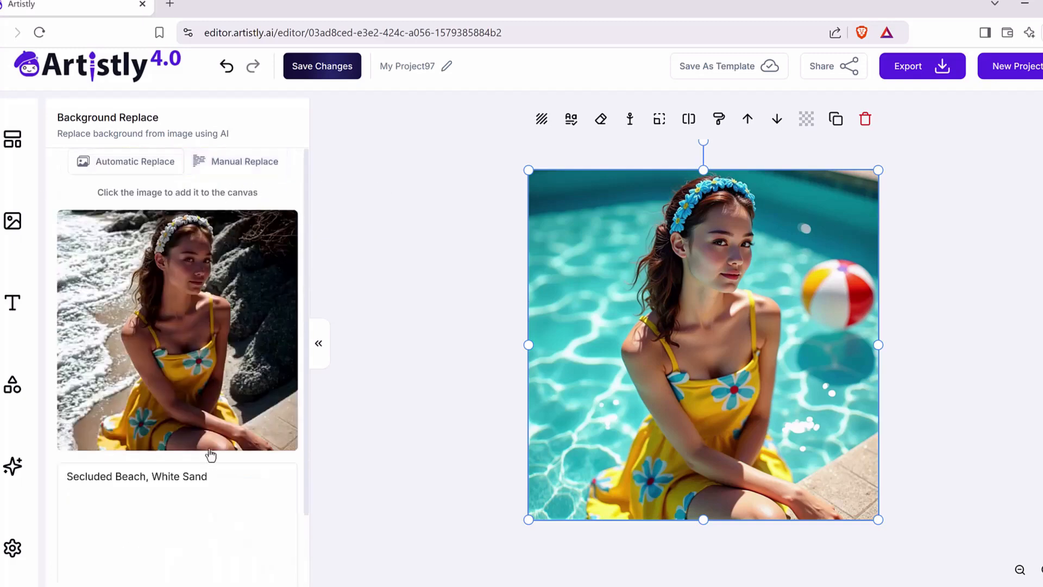
pyautogui.scroll(-2, 206, 429)
pyautogui.moveTo(200, 405); pyautogui.dragTo(18, 414)
pyautogui.tripleClick(163, 396)
pyautogui.click(219, 397)
pyautogui.scroll(2, 194, 446)
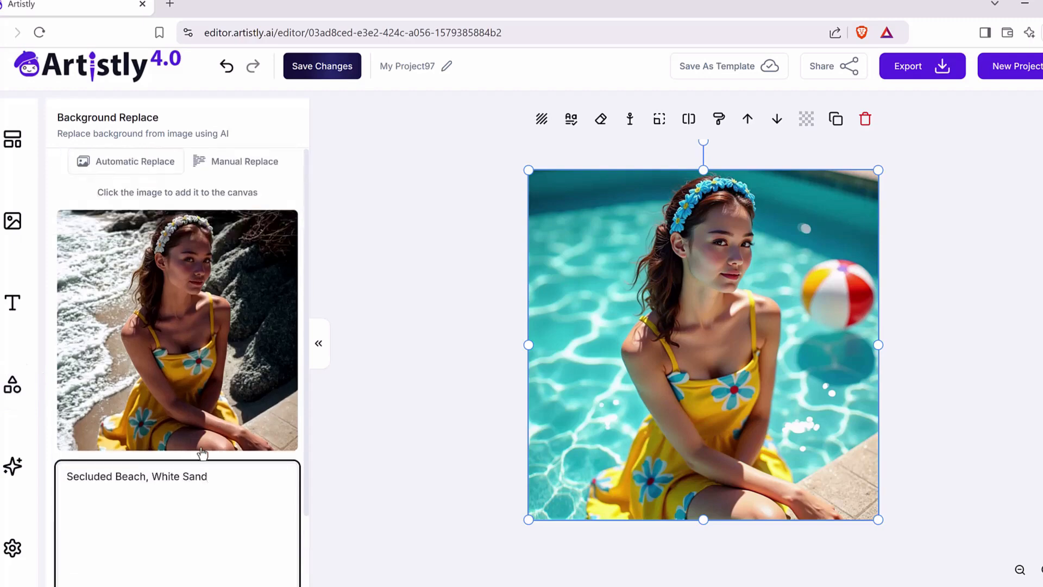
pyautogui.scroll(1, 253, 492)
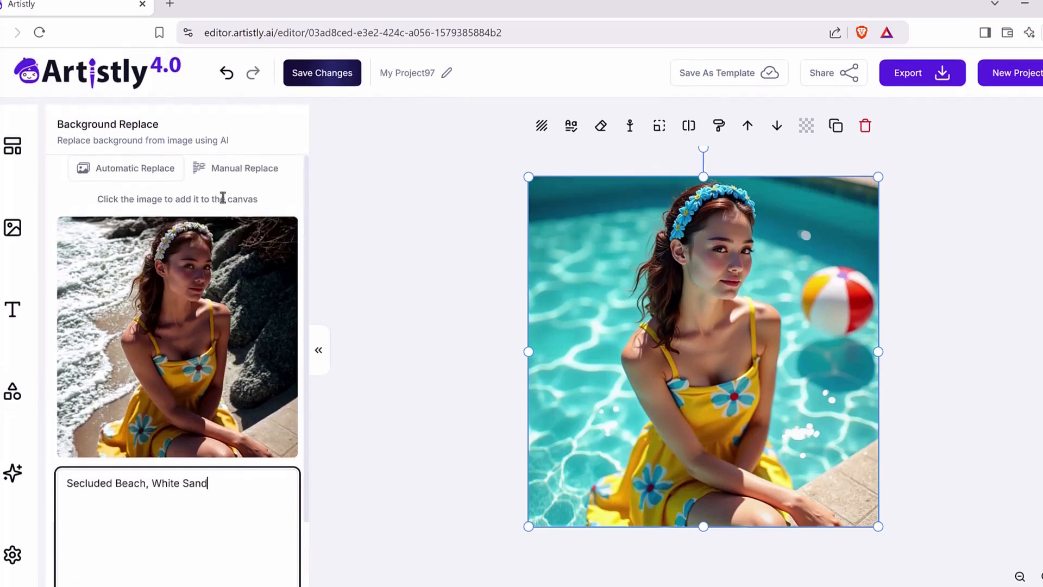
pyautogui.click(145, 175)
pyautogui.scroll(-5, 223, 524)
pyautogui.scroll(5, 297, 362)
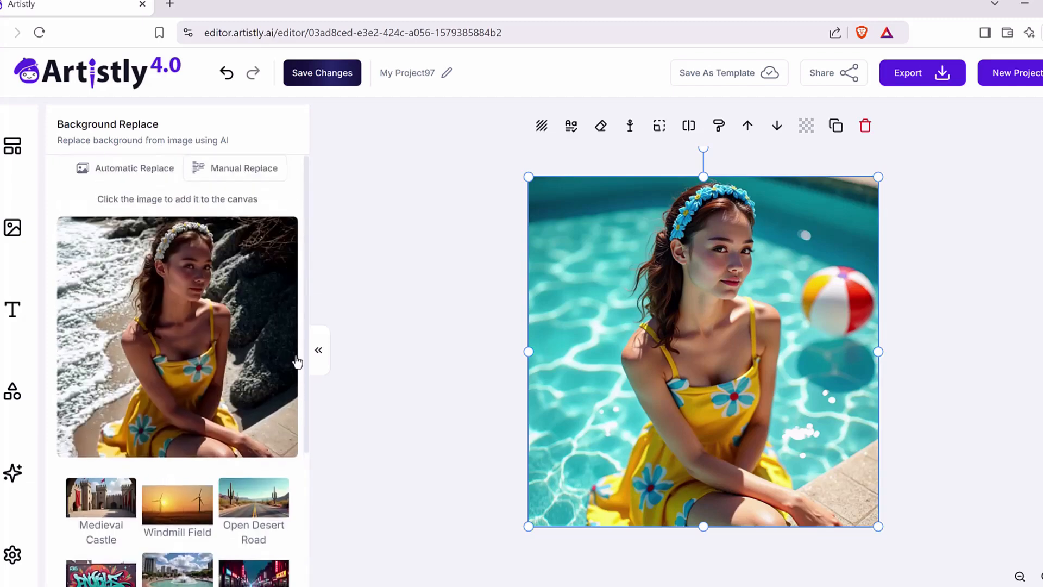
# Step: Place the generated beach-background portrait on the canvas, align it over the existing image, and deselect it
pyautogui.click(232, 320)
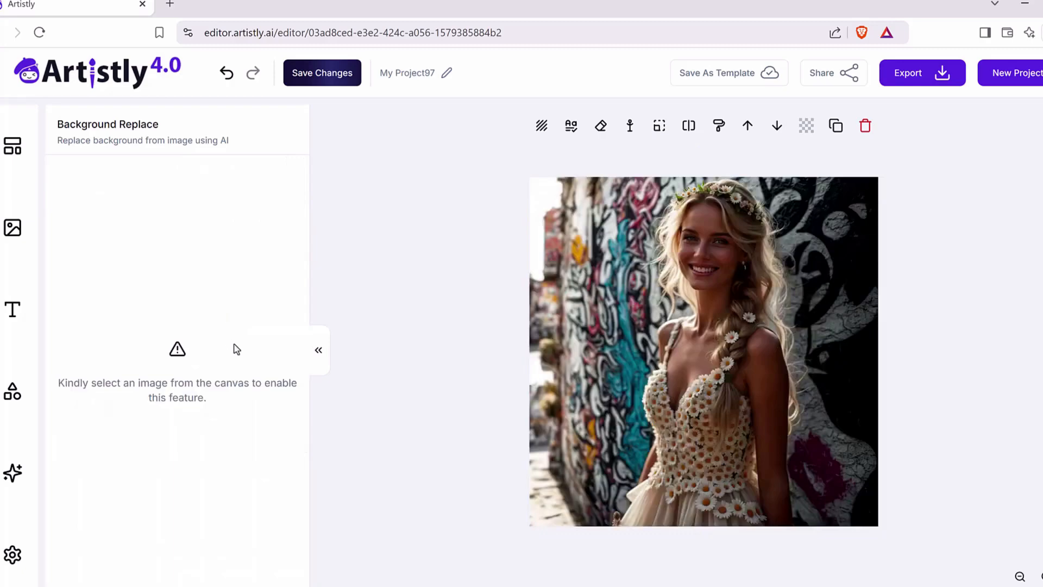
pyautogui.click(822, 275)
pyautogui.moveTo(689, 354)
pyautogui.mouseDown()
pyautogui.moveTo(739, 351)
pyautogui.moveTo(351, 349)
pyautogui.moveTo(689, 349)
pyautogui.mouseUp()
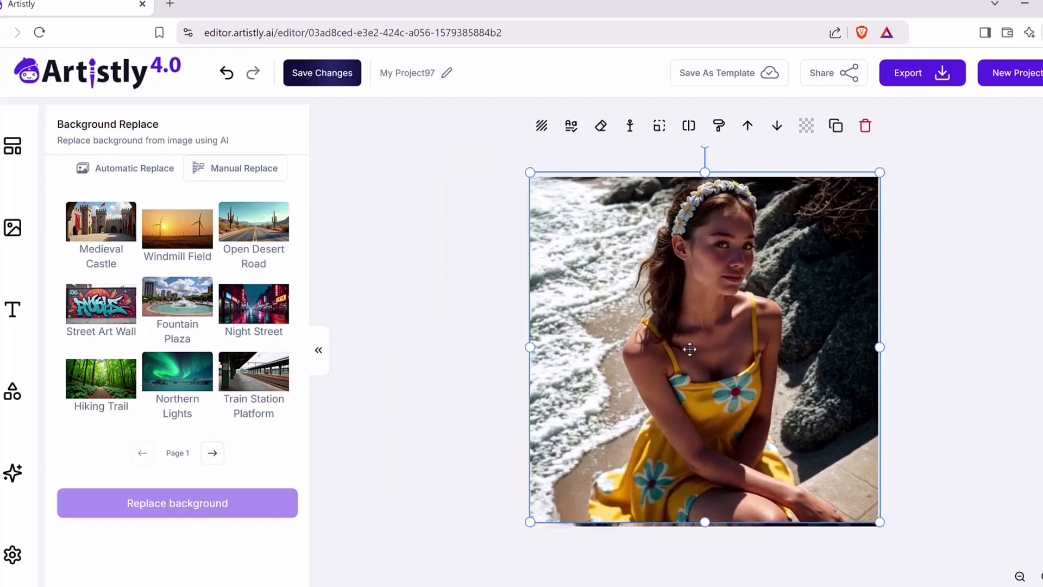
pyautogui.click(927, 396)
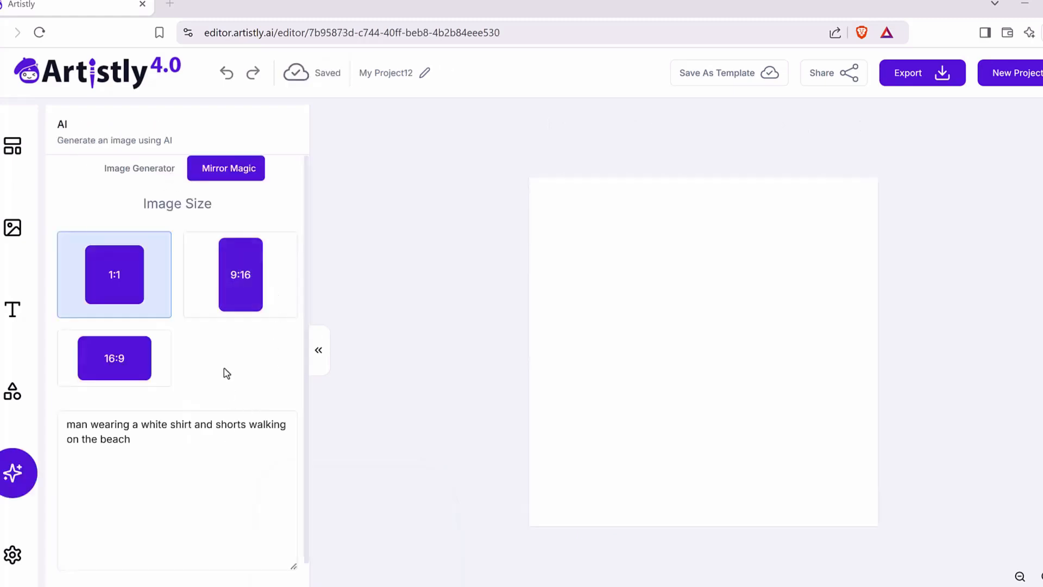
# Step: Generate a 1:1 Mirror Magic image from the prompt "man wearing a white shirt and shorts walking on the beach"
pyautogui.click(181, 443)
pyautogui.scroll(-1, 180, 441)
pyautogui.moveTo(131, 406); pyautogui.dragTo(24, 398)
pyautogui.tripleClick(185, 411)
pyautogui.click(196, 420)
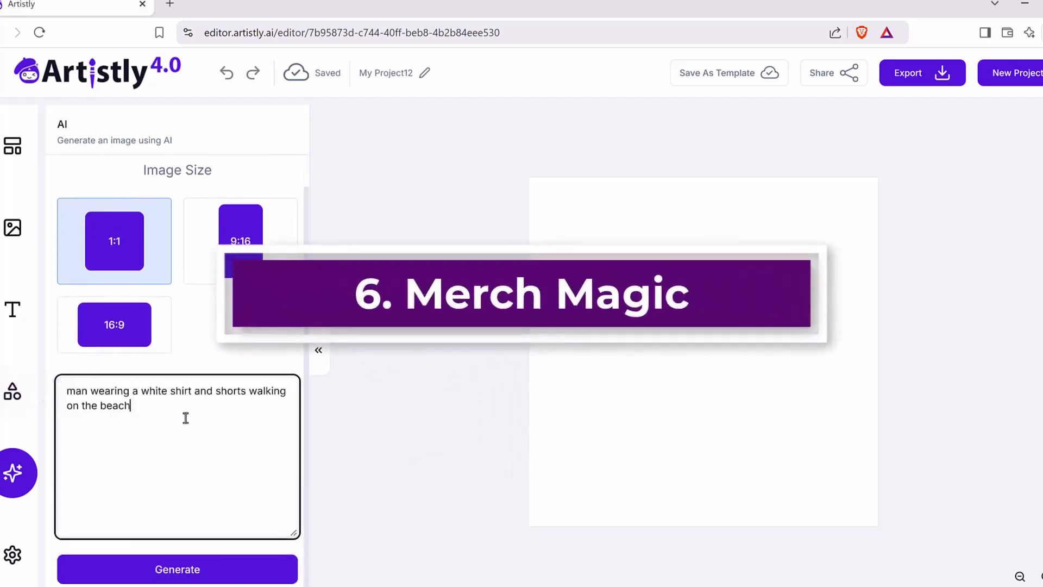
pyautogui.tripleClick(239, 432)
pyautogui.click(212, 400)
pyautogui.click(204, 580)
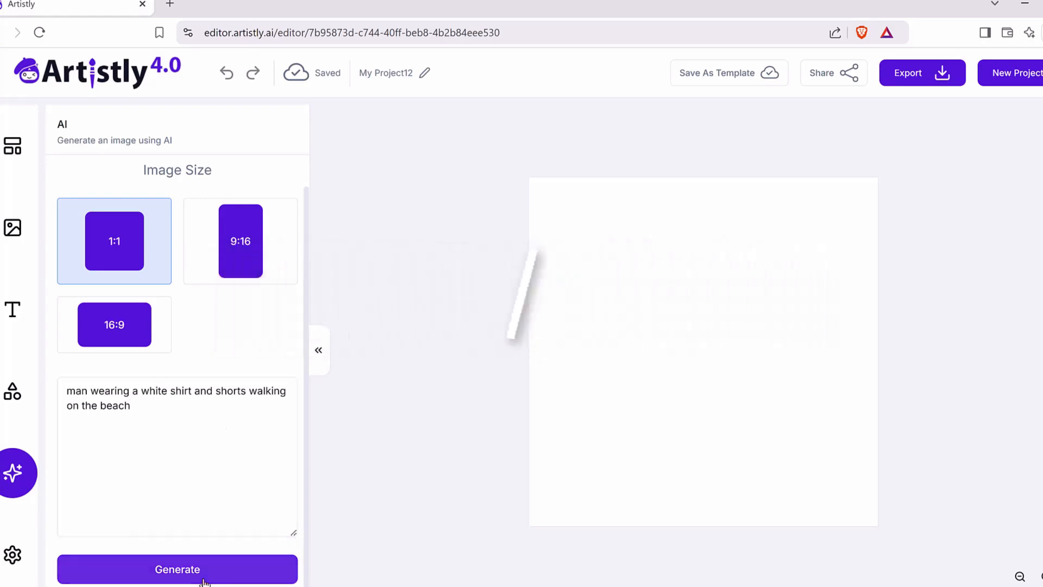
pyautogui.click(204, 580)
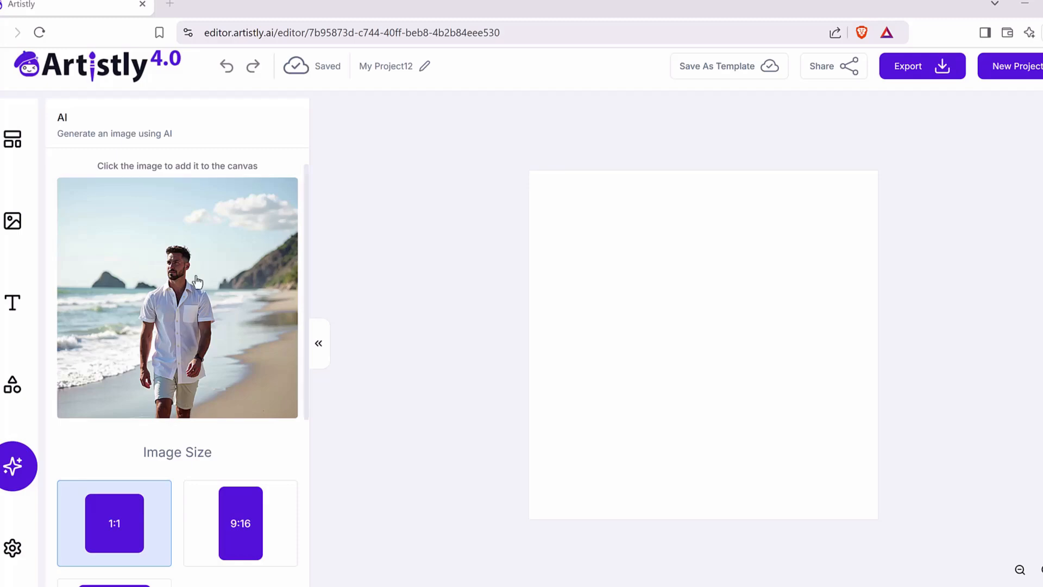
# Step: Place the generated image of the man on the beach on the canvas and open Merch Magic for it
pyautogui.click(197, 311)
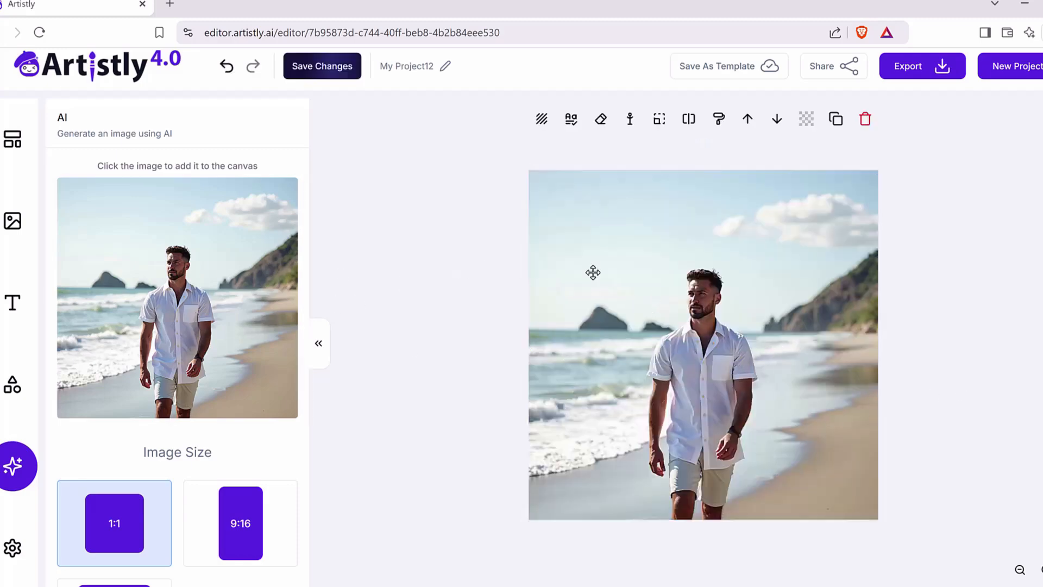
pyautogui.click(682, 383)
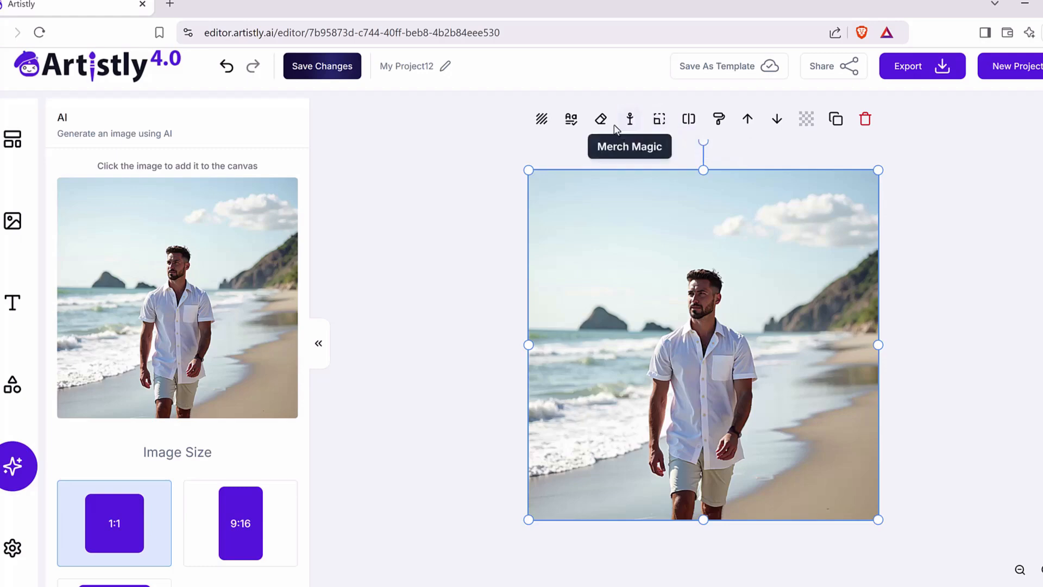
pyautogui.click(630, 120)
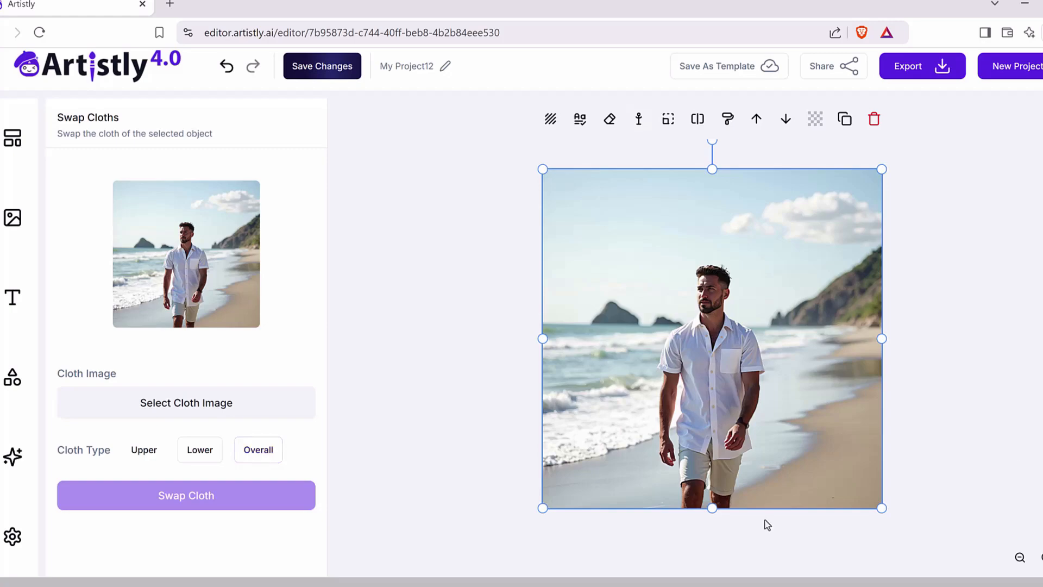
# Step: Swap the man's shirt using the "Tiki Bar Time!" cloth image with the cloth type Upper
pyautogui.click(160, 456)
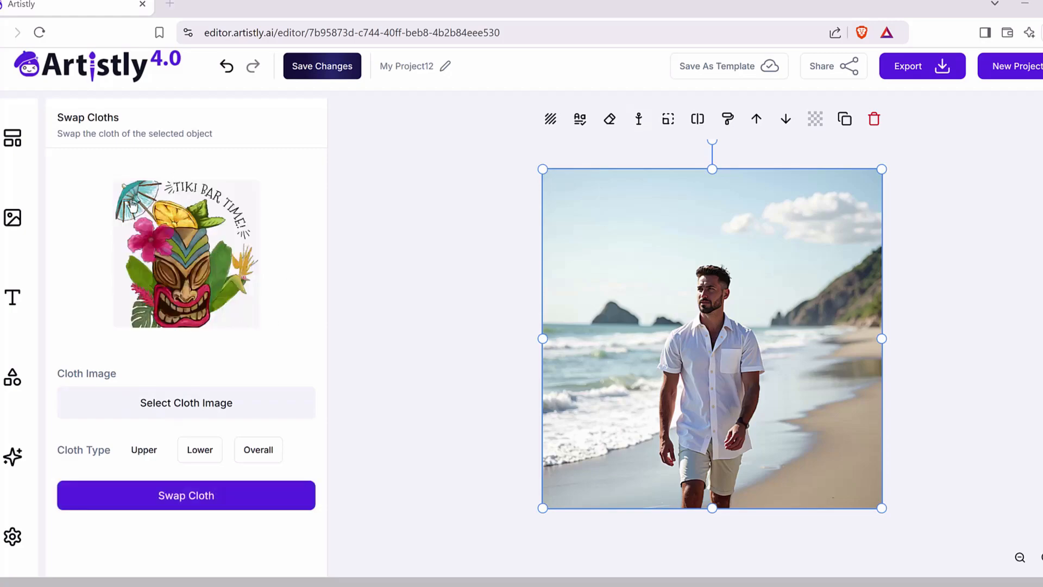
pyautogui.scroll(1, 194, 229)
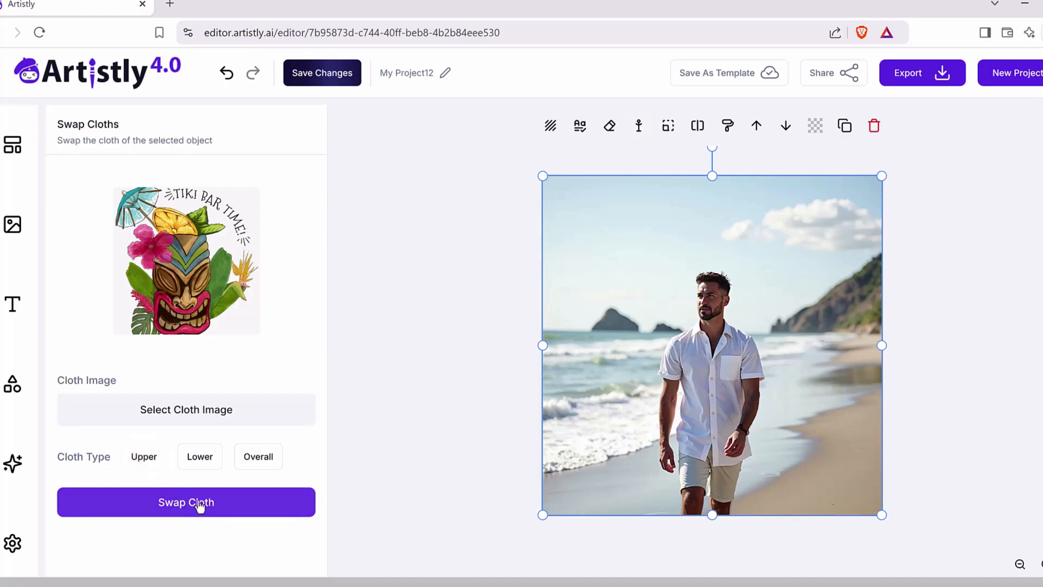
pyautogui.click(200, 505)
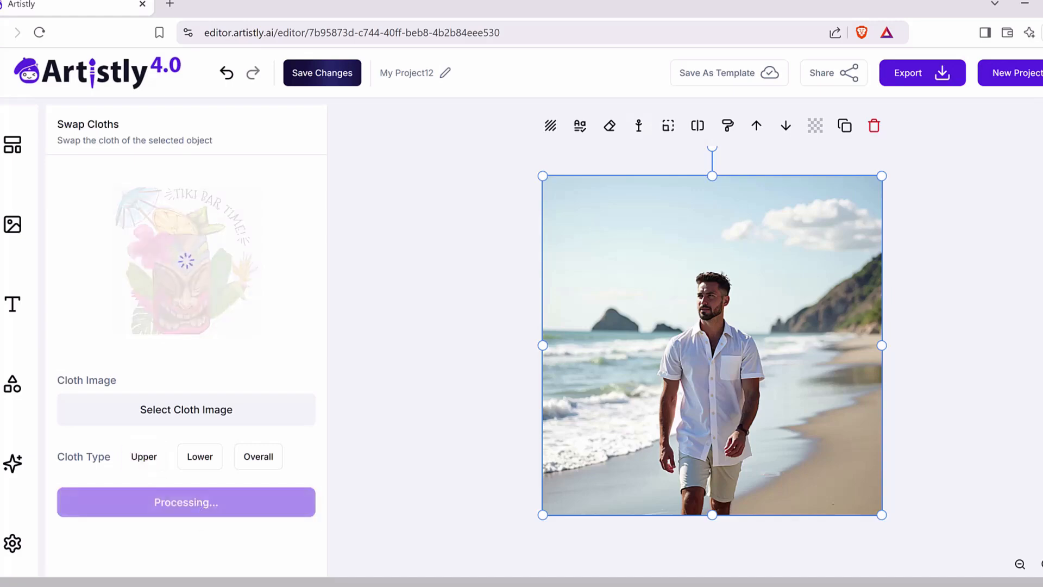
# Step: Place the swapped image of the man in the tiki shirt on the canvas and select it
pyautogui.click(152, 296)
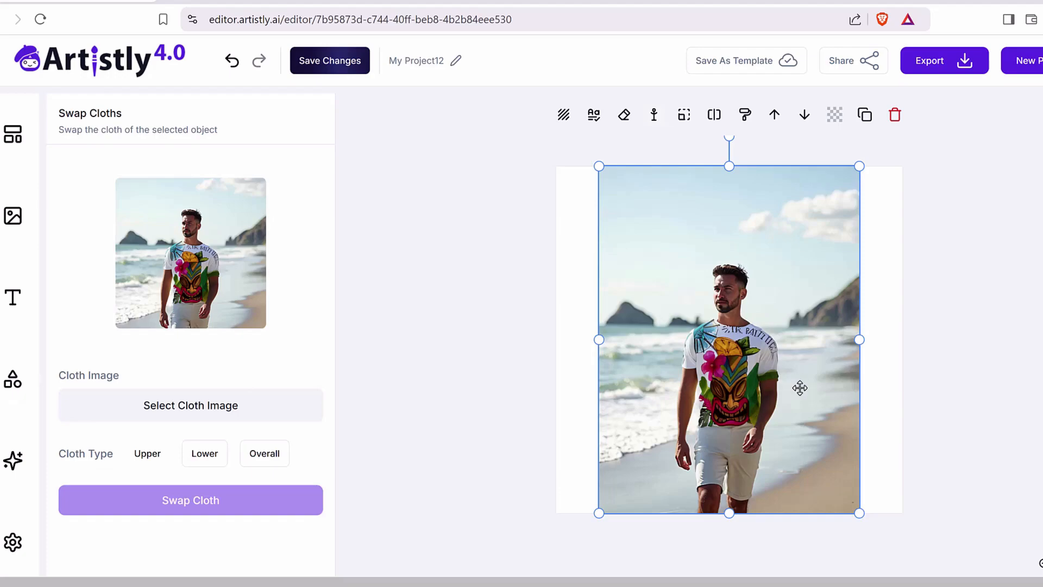
pyautogui.click(392, 279)
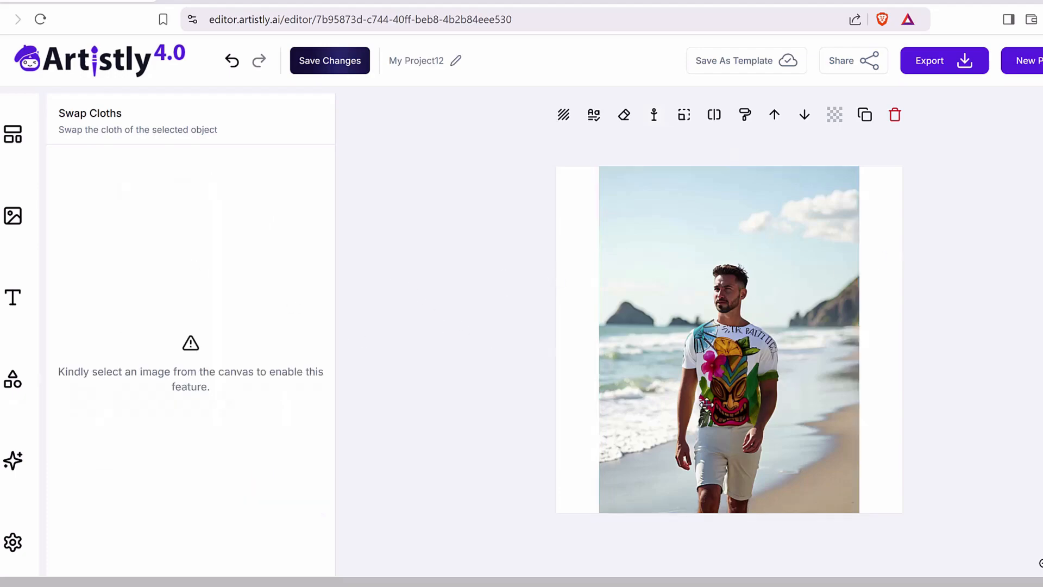
pyautogui.click(729, 347)
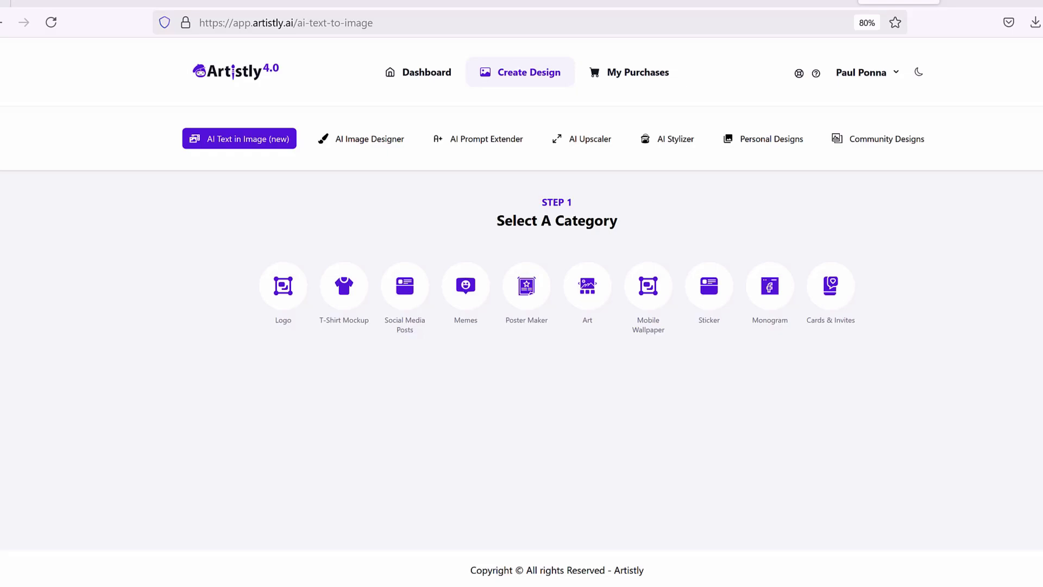
pyautogui.moveTo(318, 263); pyautogui.dragTo(333, 257)
pyautogui.moveTo(161, 164)
pyautogui.mouseDown()
pyautogui.moveTo(296, 151)
pyautogui.moveTo(158, 108)
pyautogui.moveTo(163, 166)
pyautogui.mouseUp()
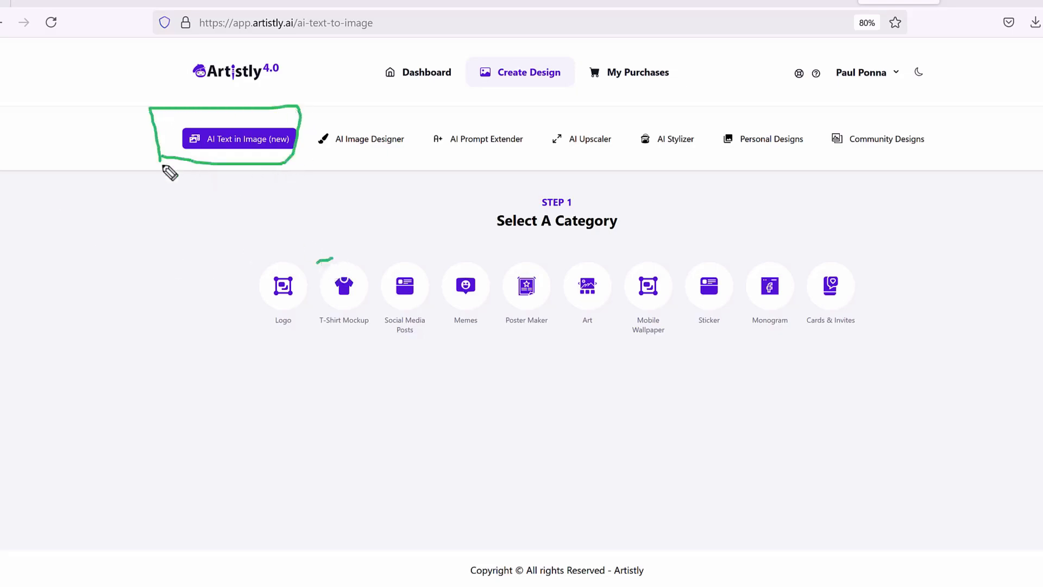
pyautogui.moveTo(370, 350)
pyautogui.mouseDown()
pyautogui.moveTo(311, 333)
pyautogui.moveTo(349, 245)
pyautogui.moveTo(383, 353)
pyautogui.moveTo(315, 352)
pyautogui.mouseUp()
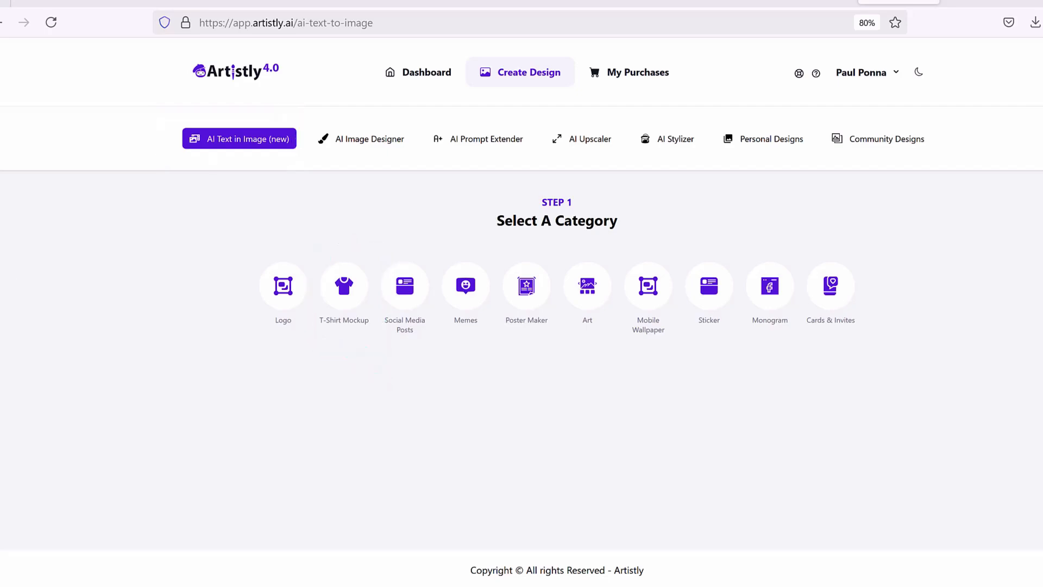
# Step: Choose the T-Shirt Mockup category with the T-Shirt with Text template in AI Text in Image
pyautogui.click(356, 296)
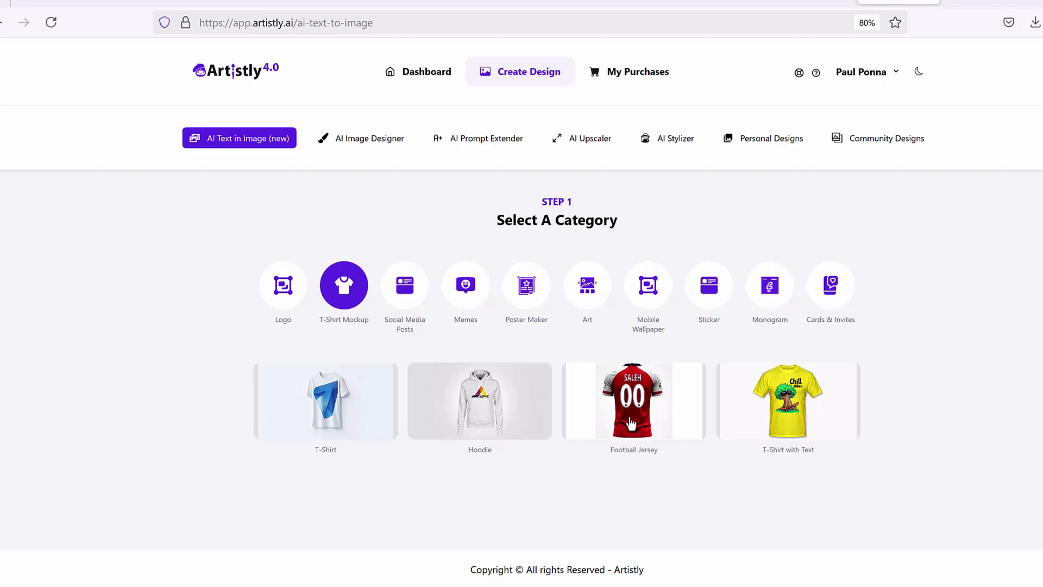
pyautogui.click(801, 419)
pyautogui.scroll(4, 658, 219)
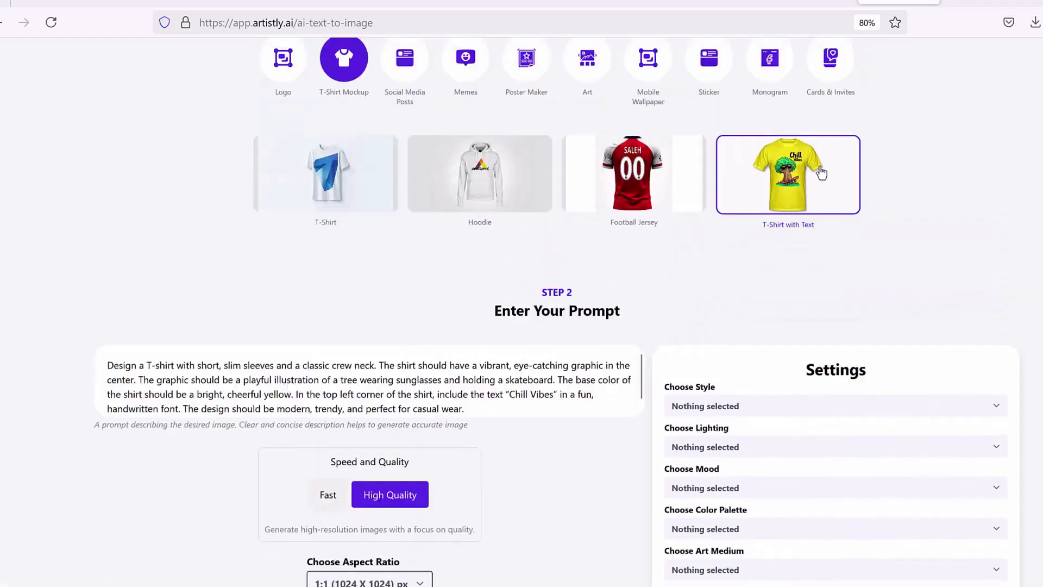
# Step: Change the shirt text in the prompt from "Chill Vibes" to "Beach Vibes" and generate the image
pyautogui.scroll(-2, 657, 219)
pyautogui.scroll(-2, 658, 219)
pyautogui.moveTo(321, 185); pyautogui.dragTo(561, 200)
pyautogui.click(494, 200)
pyautogui.click(570, 201)
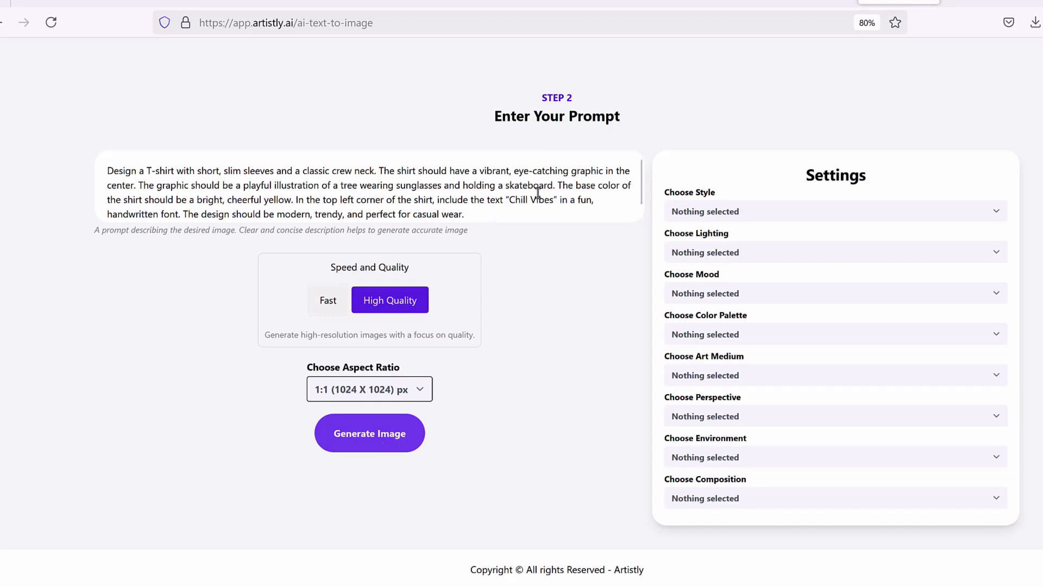
pyautogui.moveTo(554, 199); pyautogui.dragTo(516, 196)
pyautogui.click(511, 197)
pyautogui.doubleClick(520, 200)
pyautogui.write('Beach')
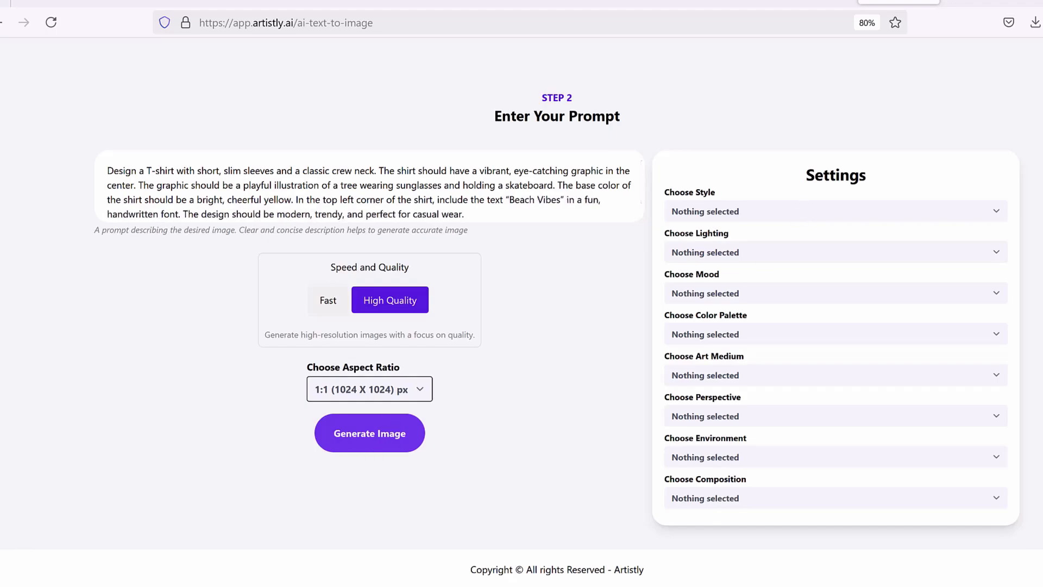
pyautogui.click(358, 447)
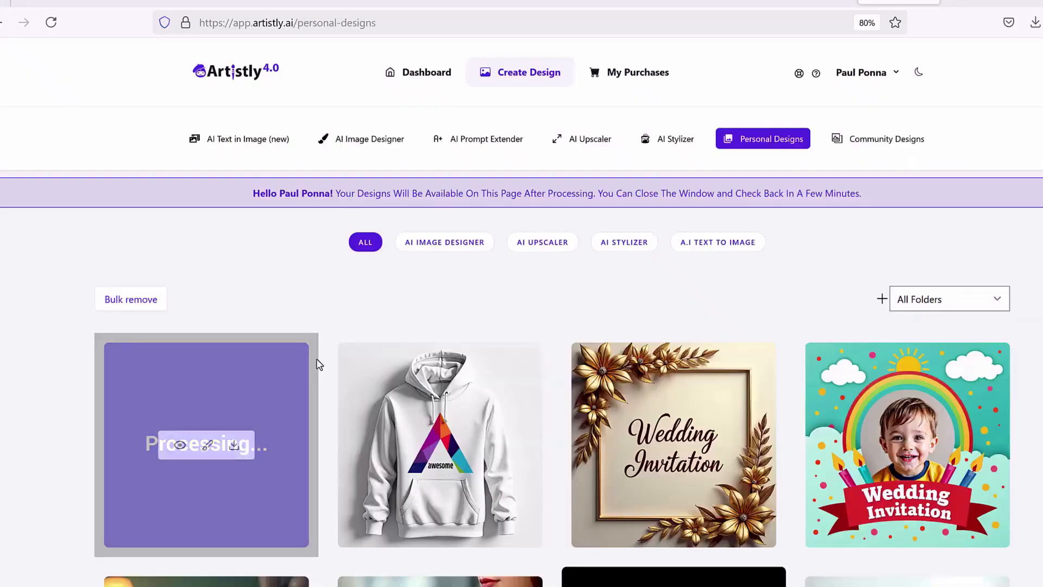
# Step: Save the white "awesome" hoodie image from the personal designs and open the details of the "Beach Vibes" T-shirt design
pyautogui.click(414, 447)
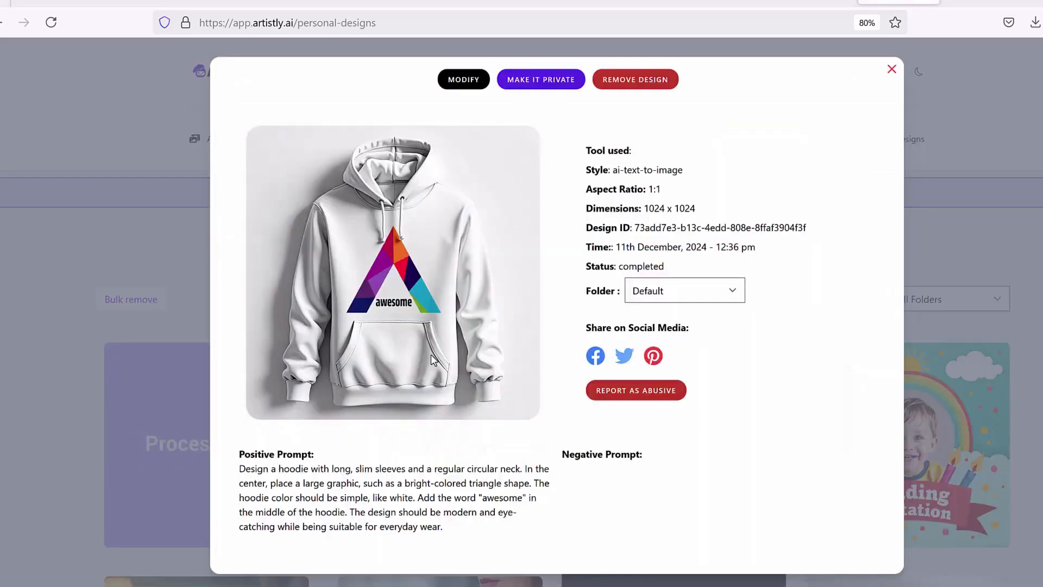
pyautogui.rightClick(429, 281)
pyautogui.click(548, 158)
pyautogui.press('Escape')
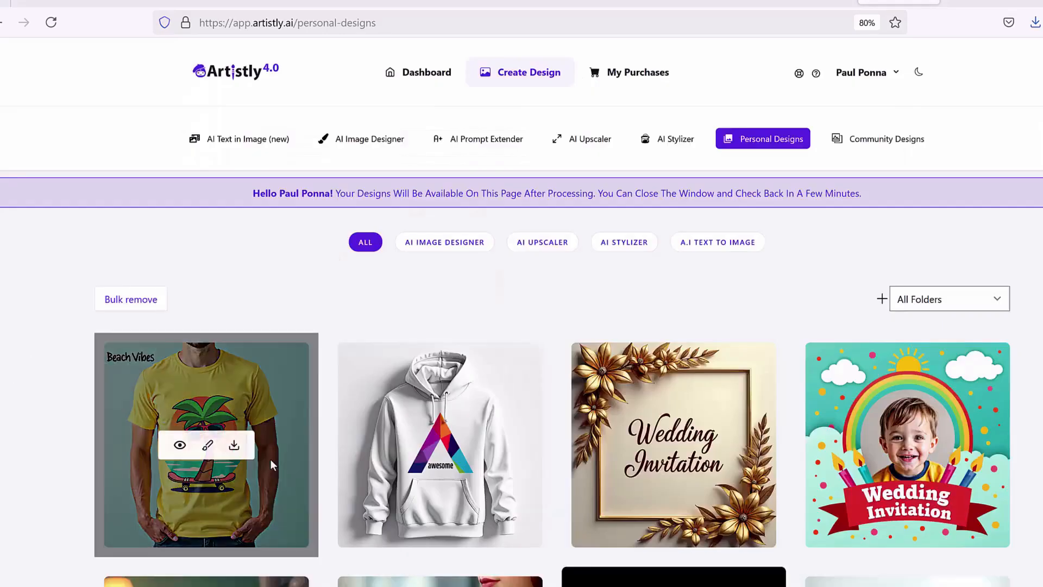
pyautogui.click(180, 445)
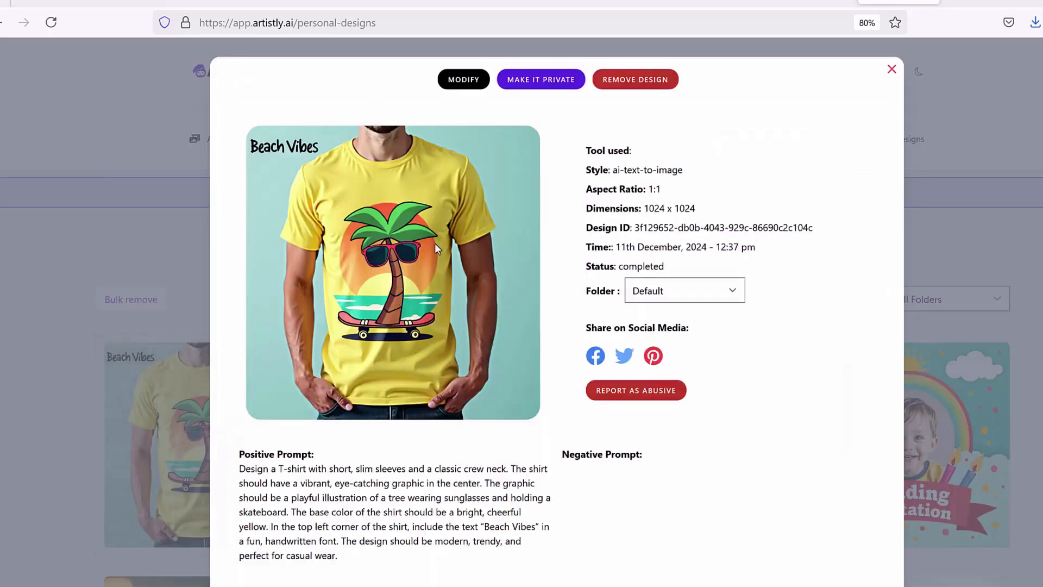
pyautogui.rightClick(403, 233)
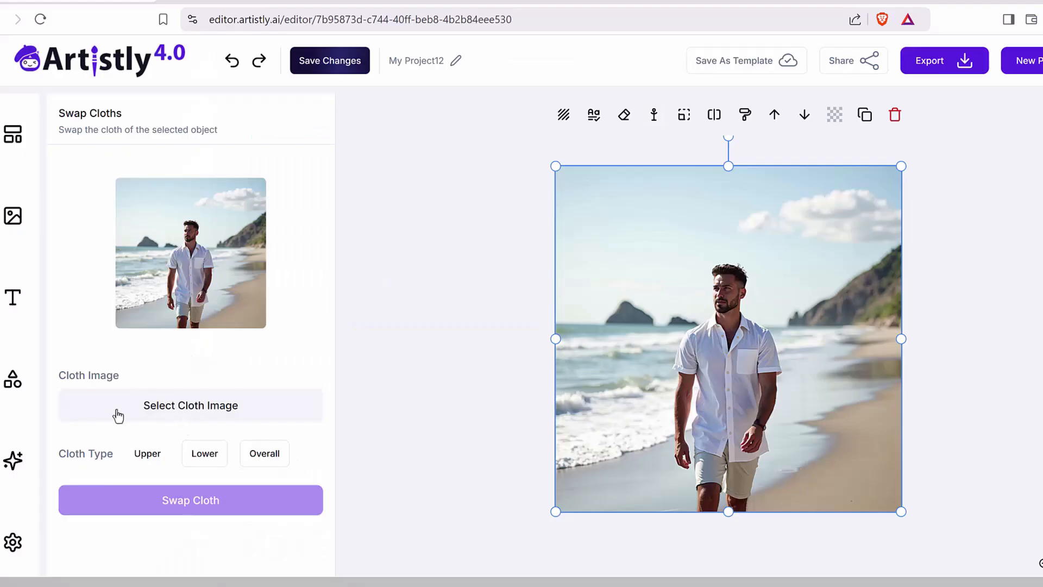
# Step: Swap the man's shirt using the white "awesome" hoodie as the cloth image with the cloth type Upper
pyautogui.click(191, 405)
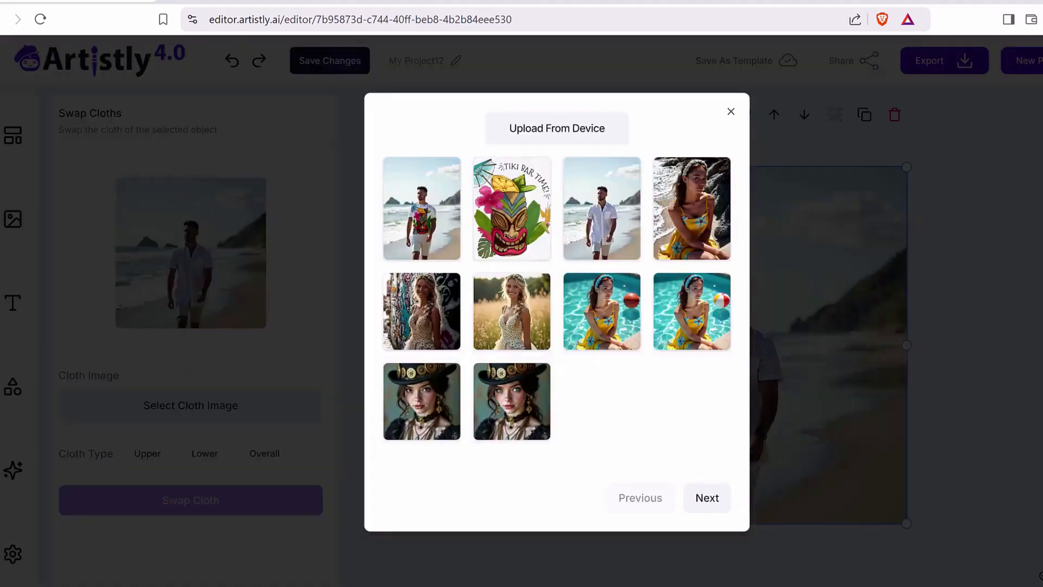
pyautogui.moveTo(568, 147)
pyautogui.mouseDown()
pyautogui.moveTo(471, 146)
pyautogui.moveTo(641, 122)
pyautogui.moveTo(538, 145)
pyautogui.mouseUp()
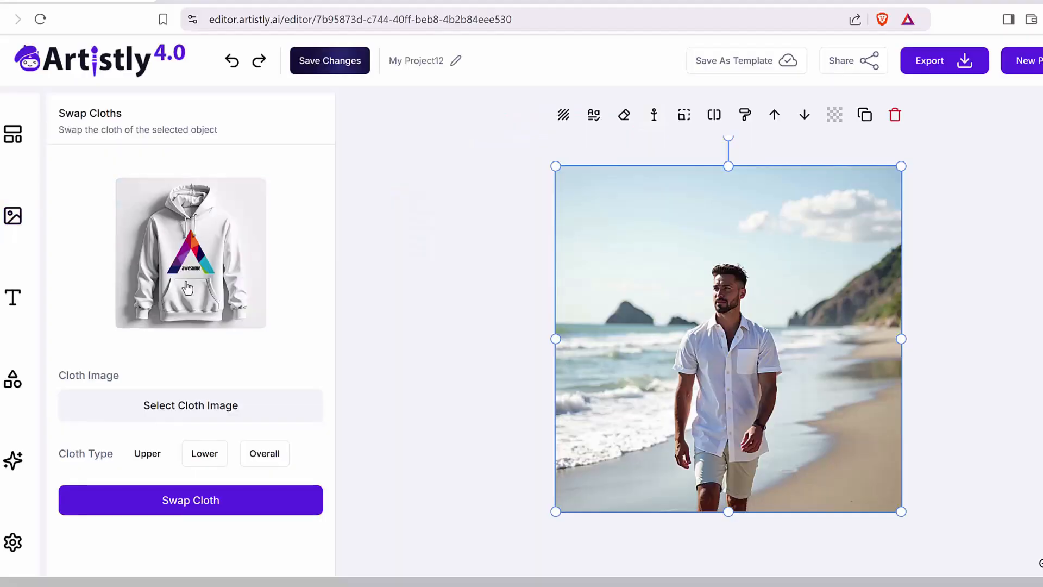
pyautogui.click(137, 453)
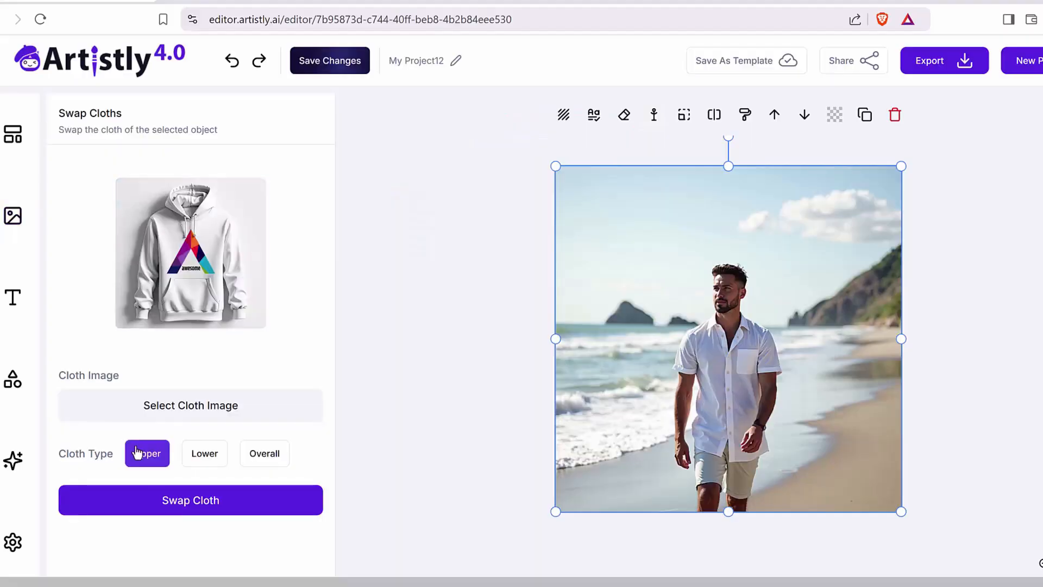
pyautogui.click(196, 507)
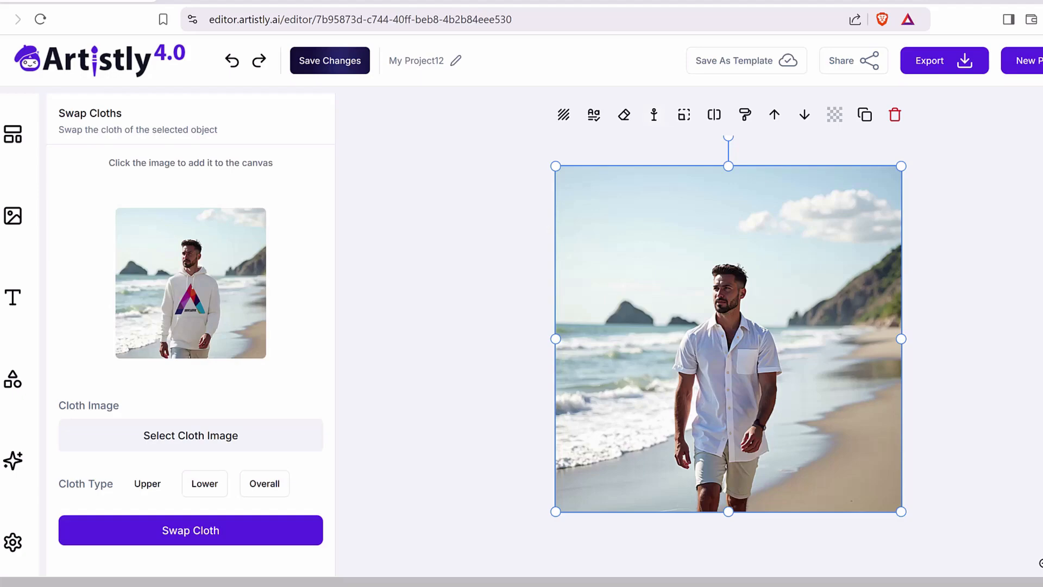
# Step: Place the swapped image of the man in the hoodie on the canvas and select it
pyautogui.moveTo(531, 235)
pyautogui.mouseDown()
pyautogui.moveTo(312, 261)
pyautogui.moveTo(324, 269)
pyautogui.mouseUp()
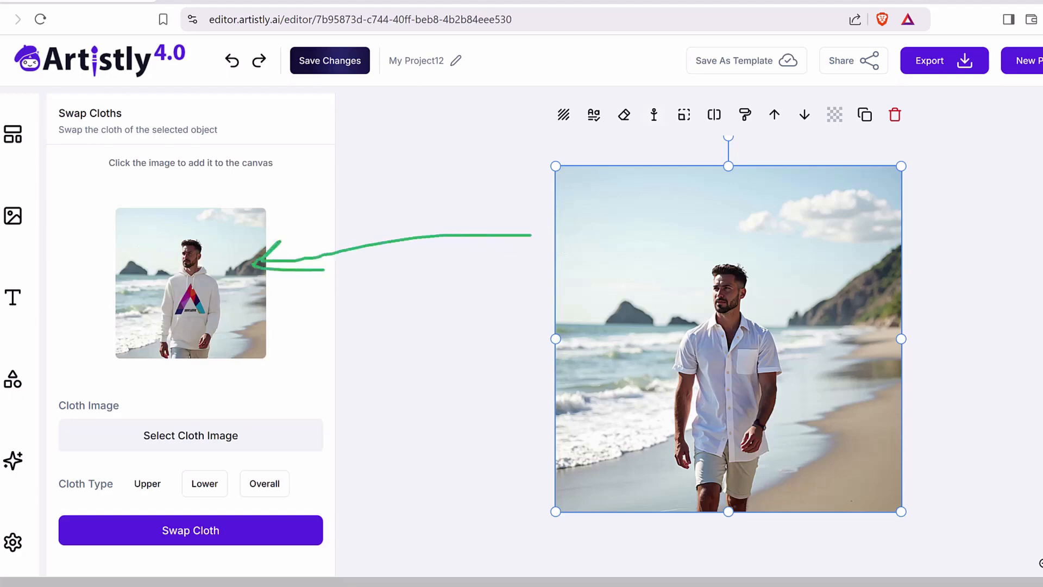
pyautogui.click(234, 298)
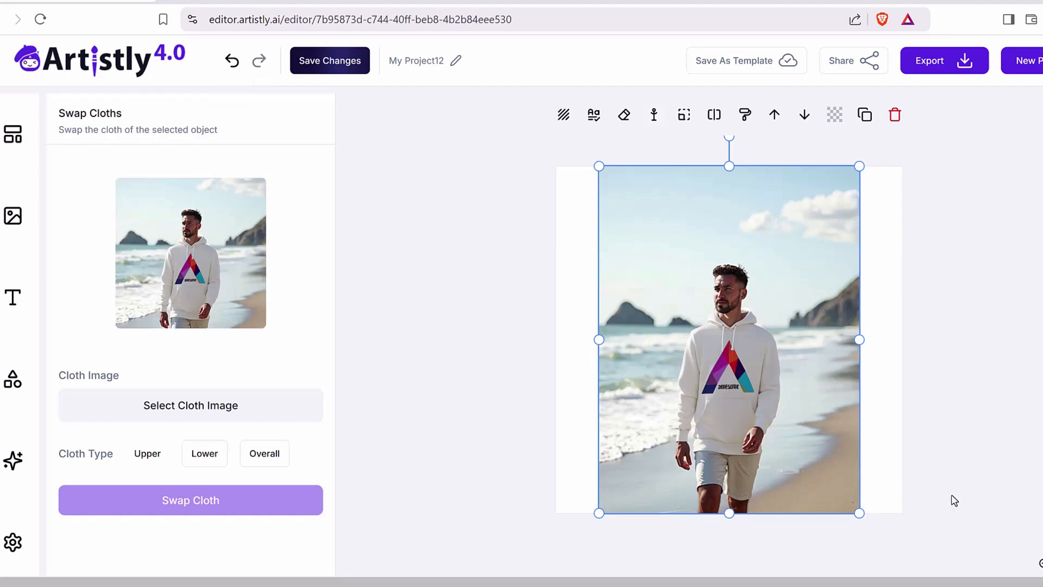
pyautogui.click(401, 340)
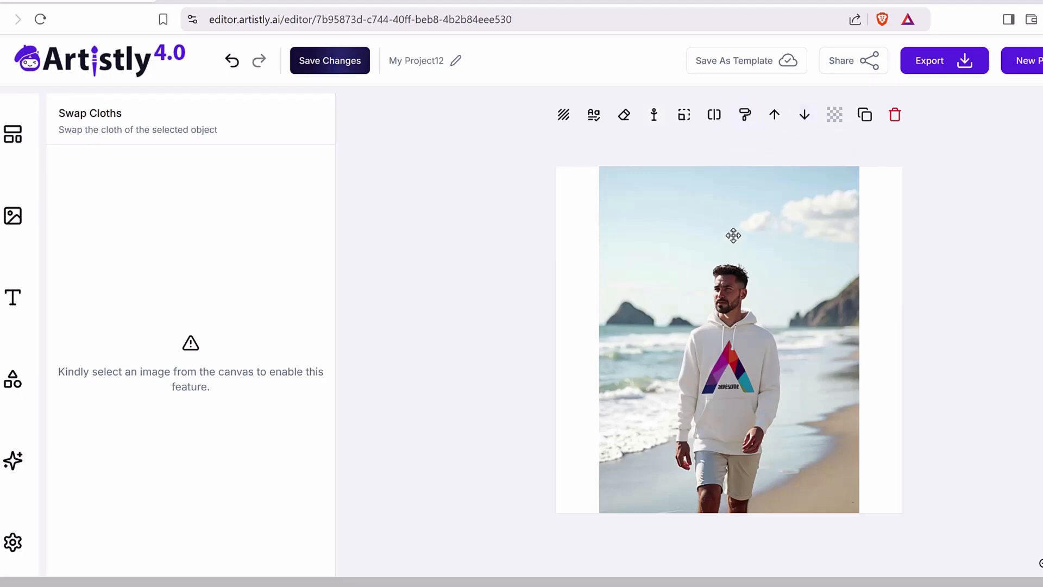
pyautogui.click(798, 202)
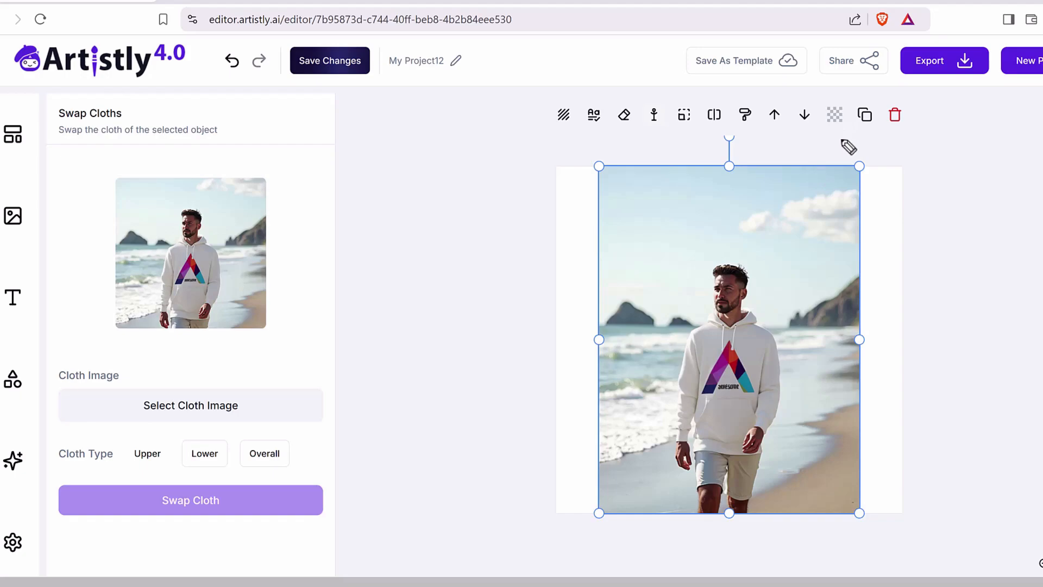
# Step: Remove the background from the image of the man in the hoodie and place the cut-out on the canvas
pyautogui.moveTo(842, 131)
pyautogui.mouseDown()
pyautogui.moveTo(837, 89)
pyautogui.moveTo(841, 133)
pyautogui.mouseUp()
pyautogui.moveTo(718, 131)
pyautogui.mouseDown()
pyautogui.moveTo(704, 104)
pyautogui.moveTo(719, 102)
pyautogui.moveTo(716, 131)
pyautogui.mouseUp()
pyautogui.click(713, 115)
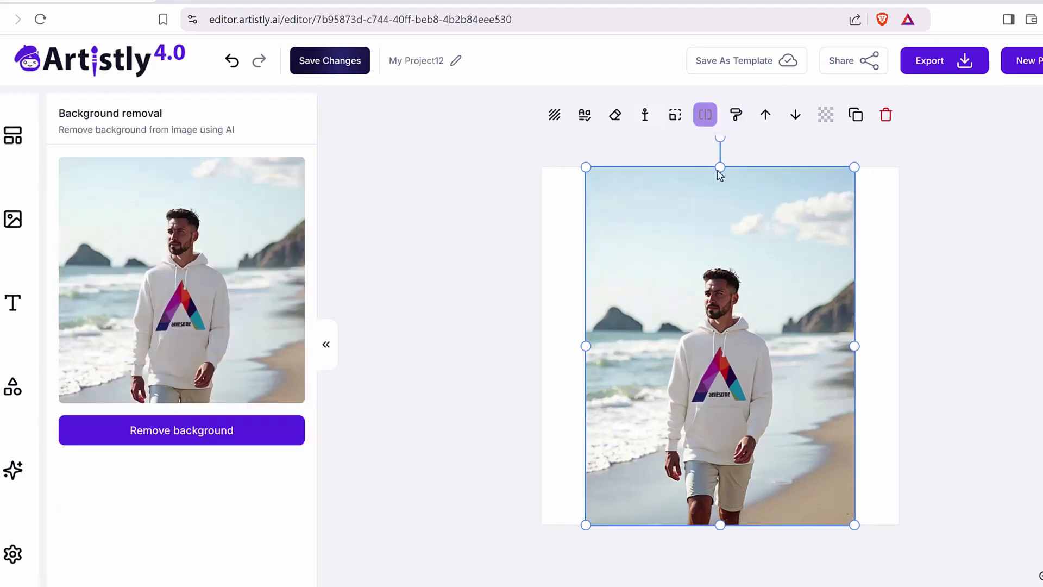
pyautogui.click(162, 440)
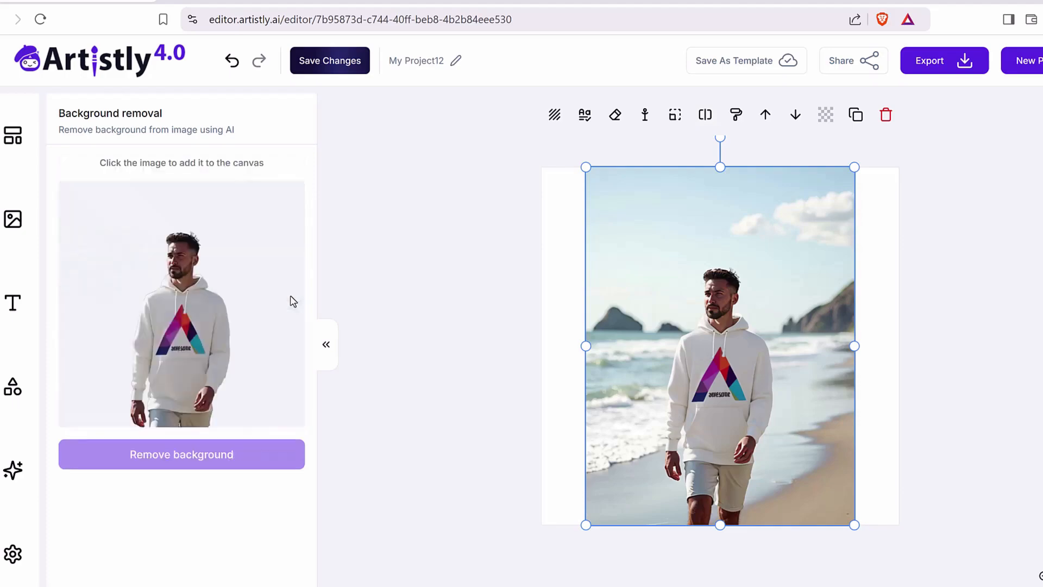
pyautogui.click(285, 323)
pyautogui.click(945, 303)
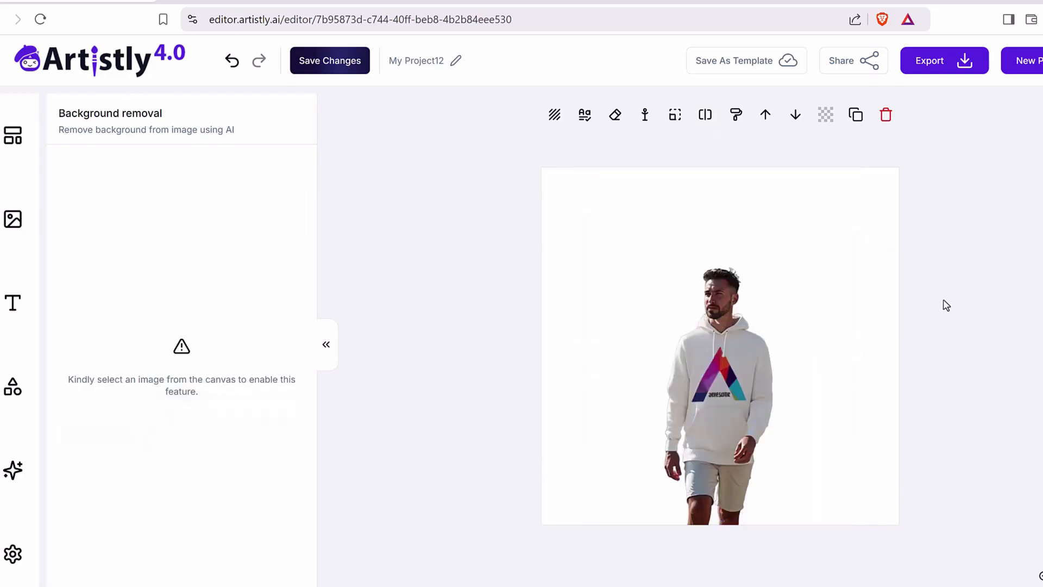
# Step: Look at the available export formats for the project
pyautogui.click(963, 66)
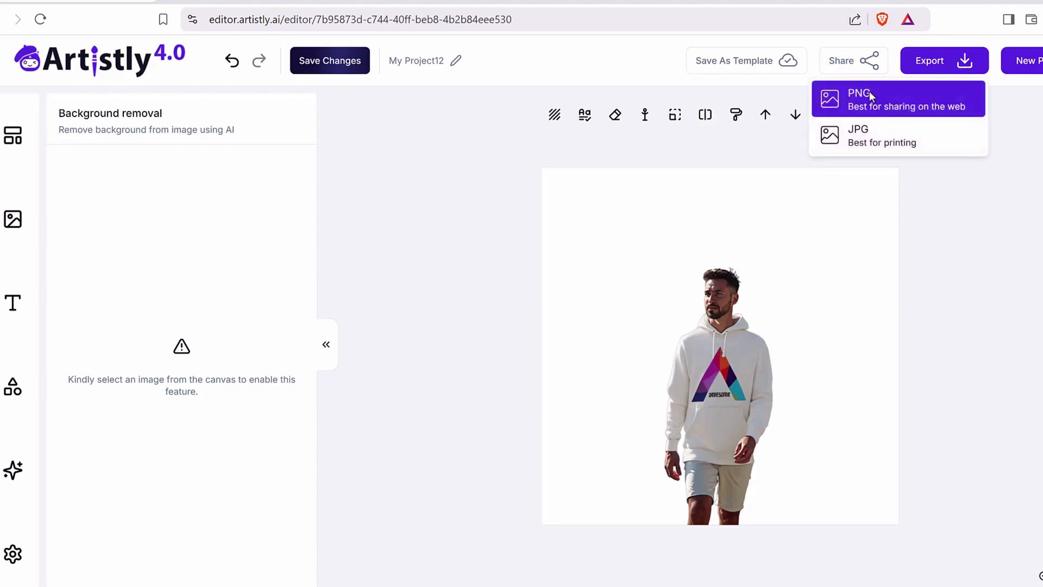
pyautogui.click(781, 265)
pyautogui.click(421, 163)
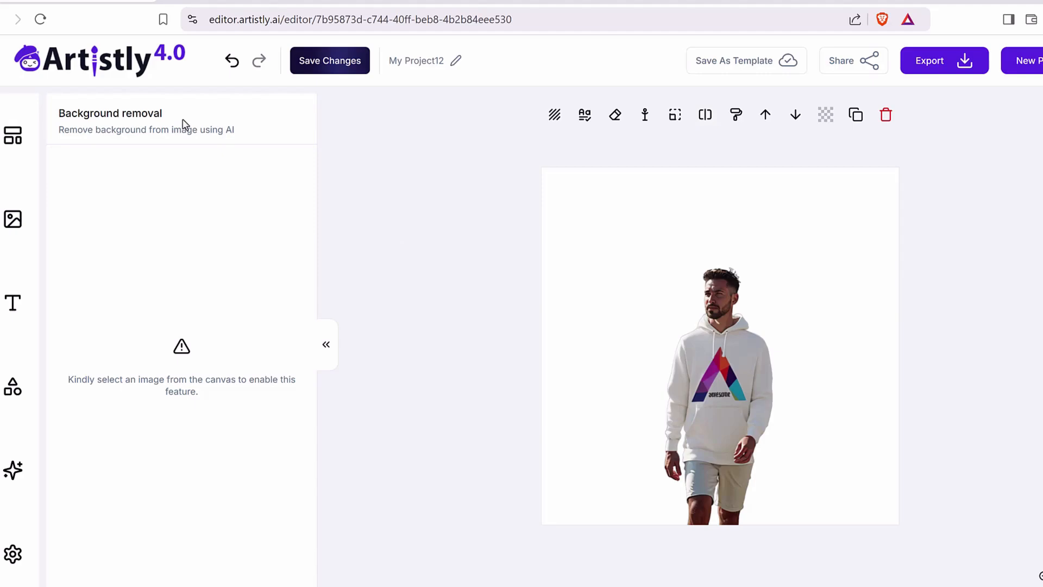
pyautogui.moveTo(199, 120); pyautogui.dragTo(48, 116)
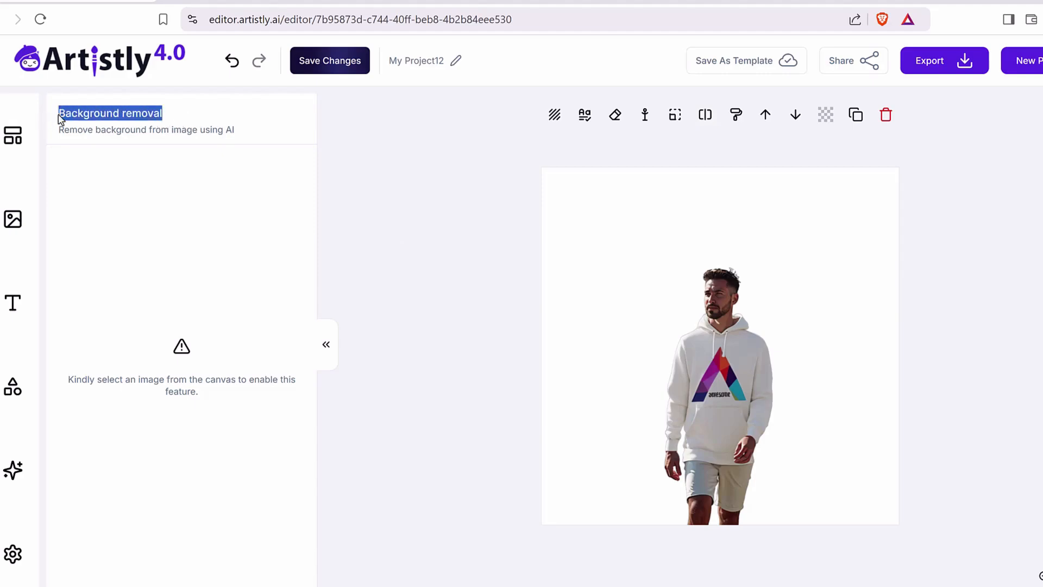
pyautogui.click(63, 118)
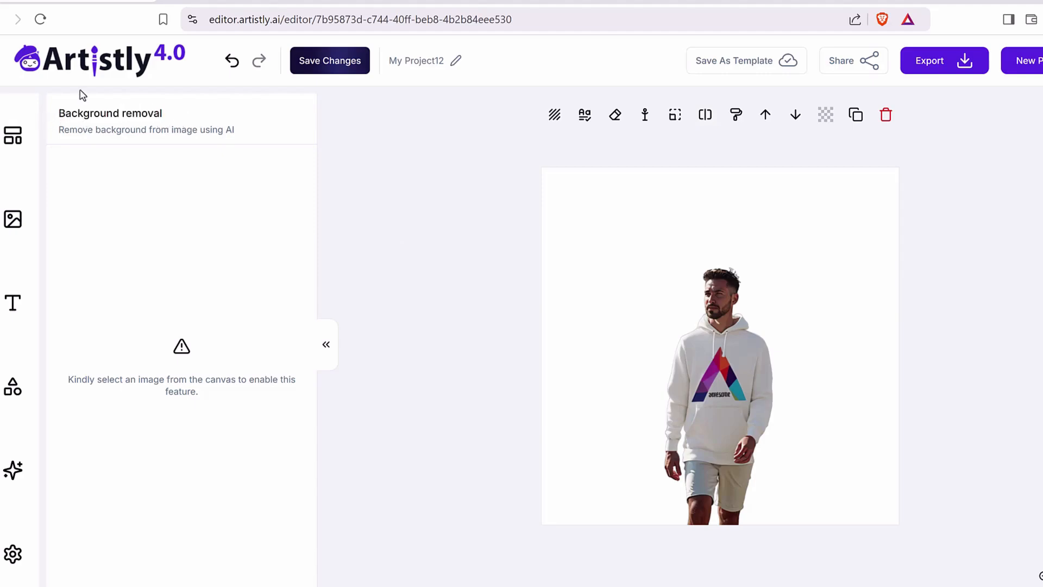